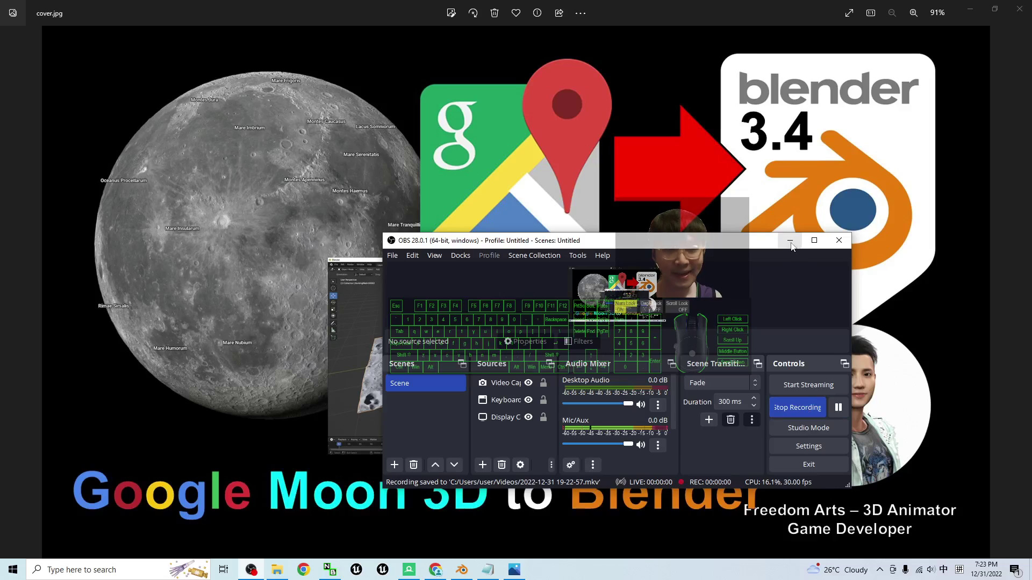
# Step: Clear the recorder window away, switch to the Google Maps Moon view in Chrome and examine the surface up close
pyautogui.click(790, 240)
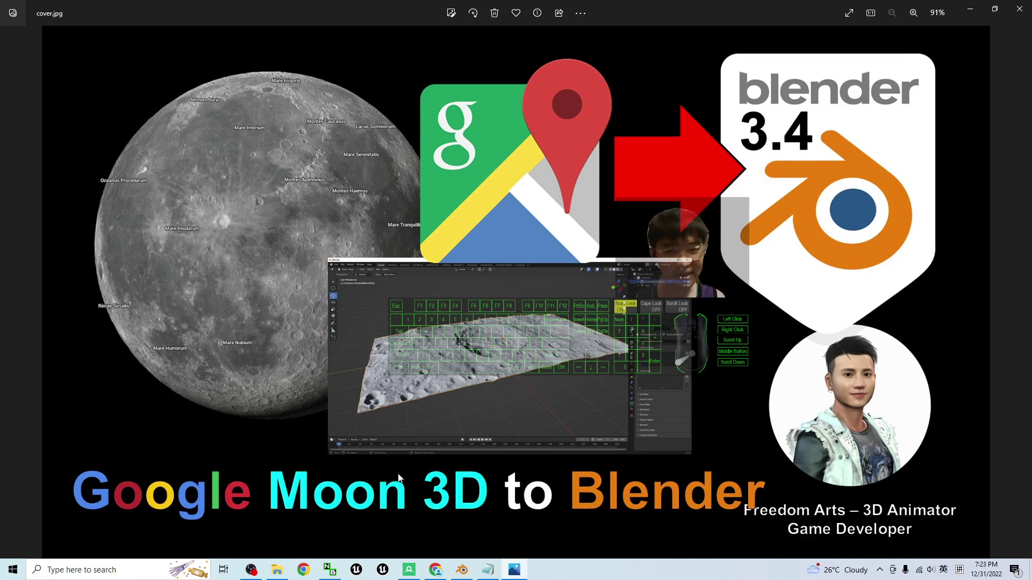
pyautogui.click(436, 569)
pyautogui.scroll(3, 475, 388)
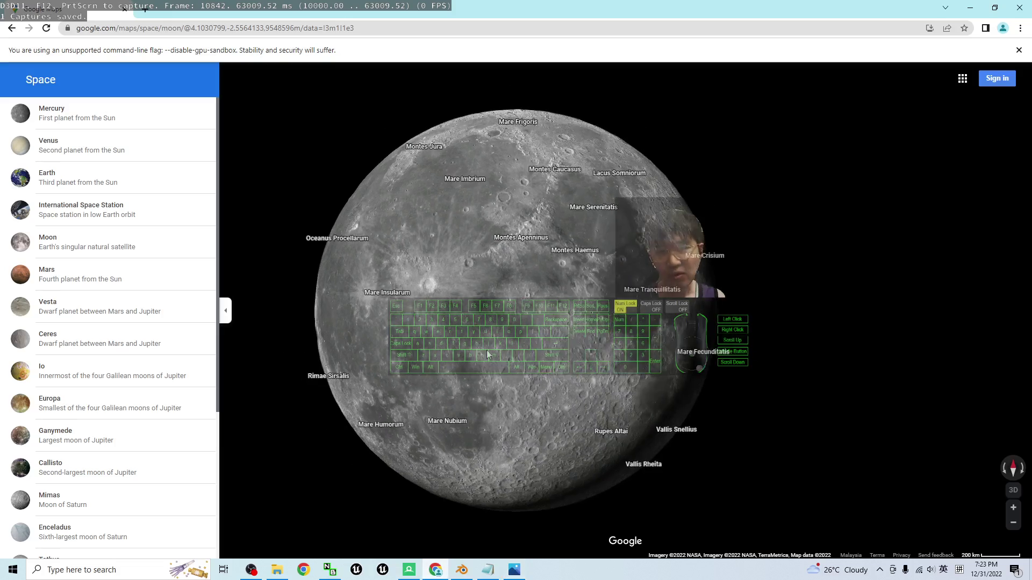
pyautogui.moveTo(475, 389); pyautogui.dragTo(524, 331)
pyautogui.scroll(5, 523, 335)
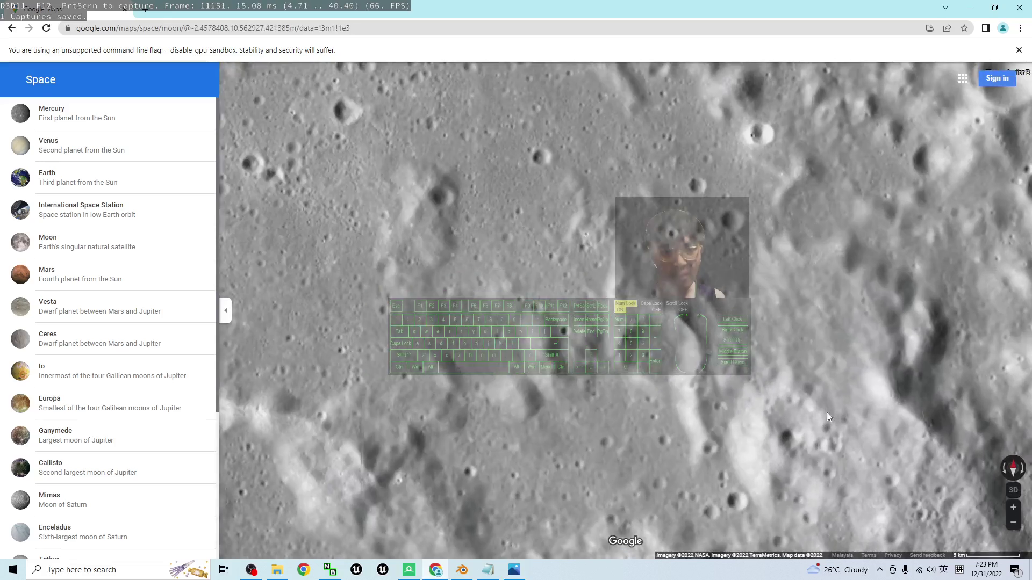
pyautogui.moveTo(826, 413); pyautogui.dragTo(728, 326)
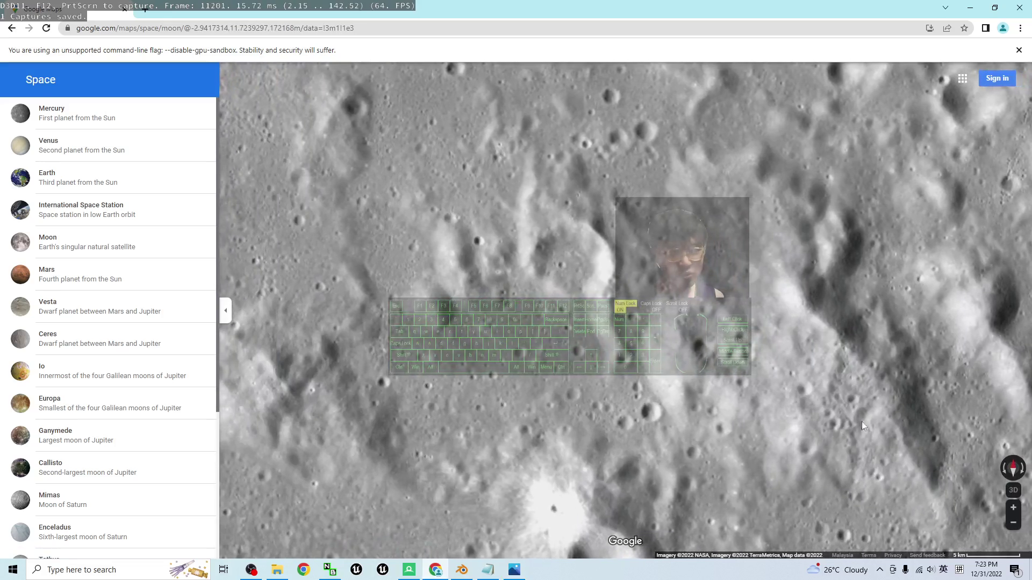
# Step: Switch the Moon map to 3D, inspect a large shadowed crater up close, and toggle the map's 2D/3D mode again
pyautogui.click(1014, 493)
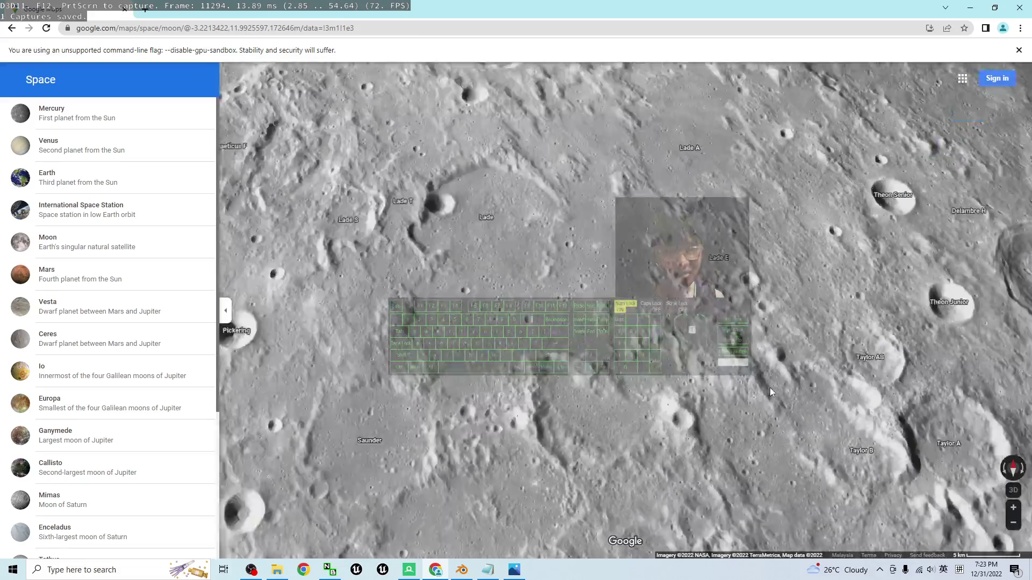
pyautogui.scroll(-5, 616, 261)
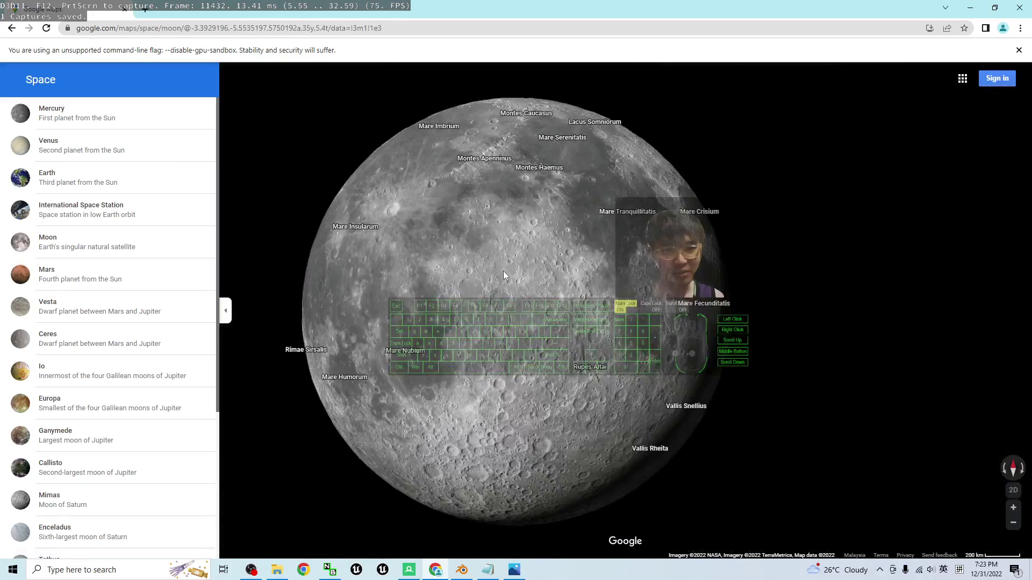
pyautogui.scroll(5, 665, 277)
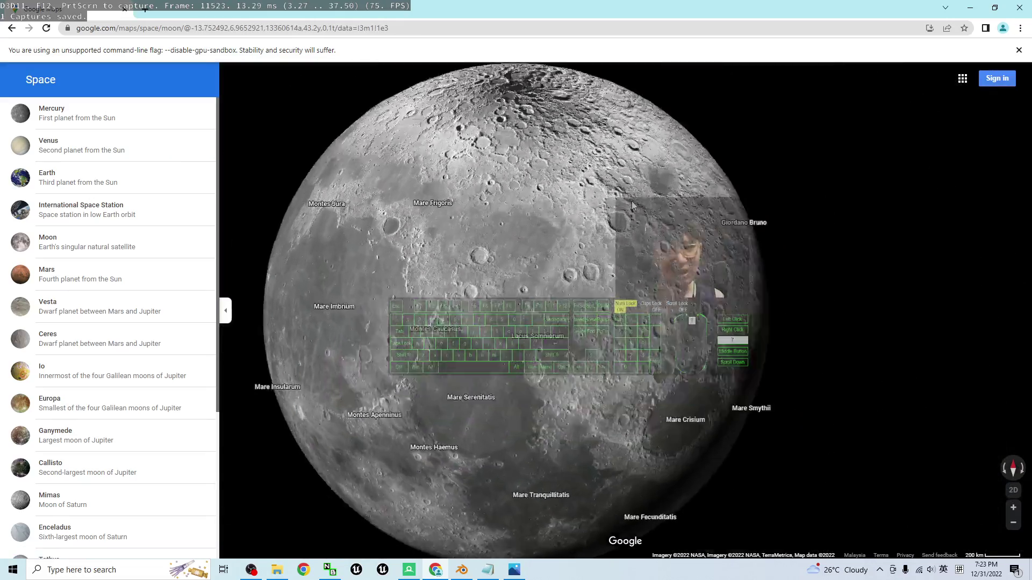
pyautogui.scroll(4, 865, 282)
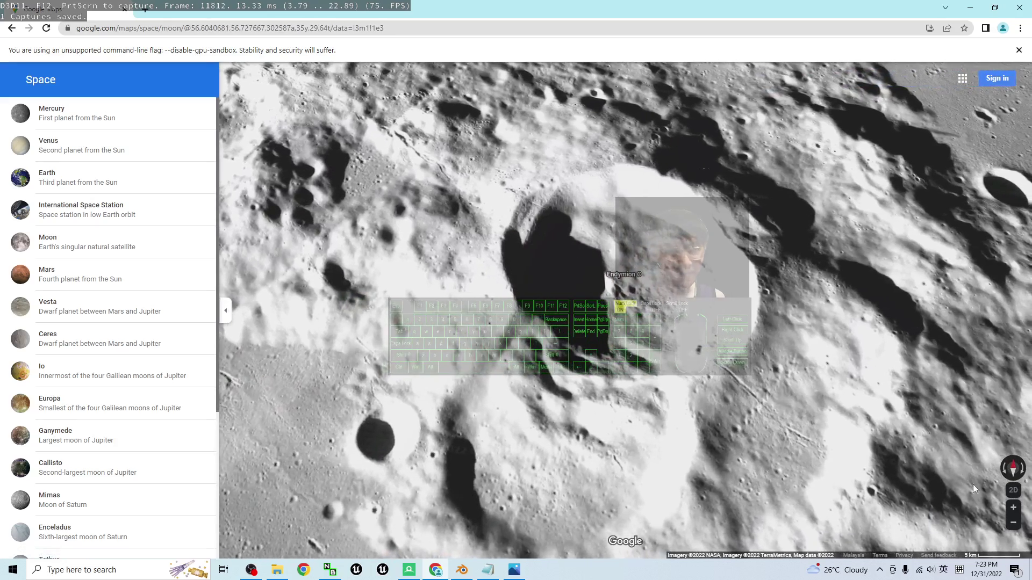
pyautogui.click(1014, 490)
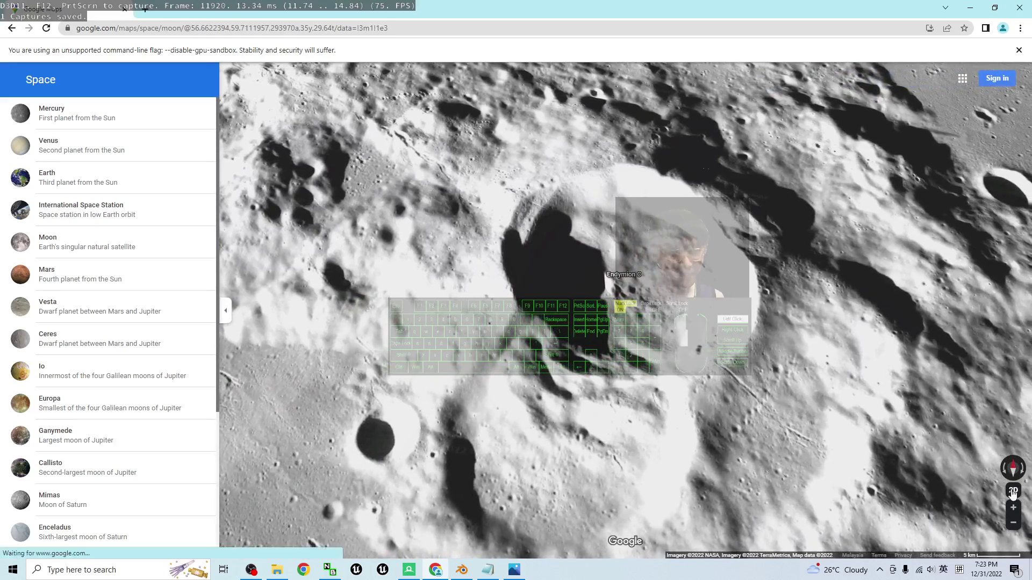
pyautogui.click(1013, 490)
# Step: Switch to Blender and examine the imported lunar terrain mesh from several angles, including its large central crater
pyautogui.click(462, 570)
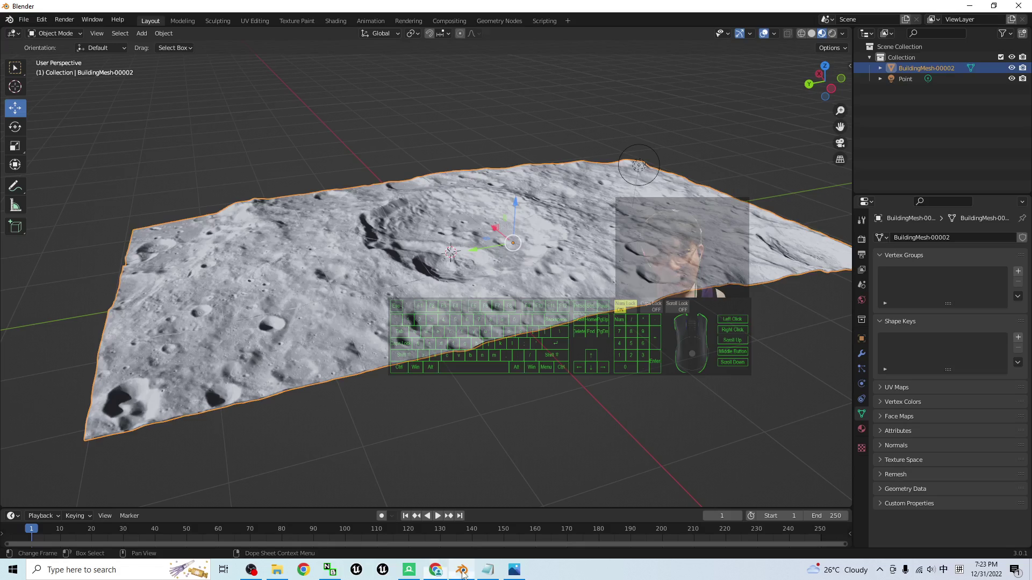
pyautogui.scroll(5, 458, 293)
pyautogui.scroll(-5, 445, 333)
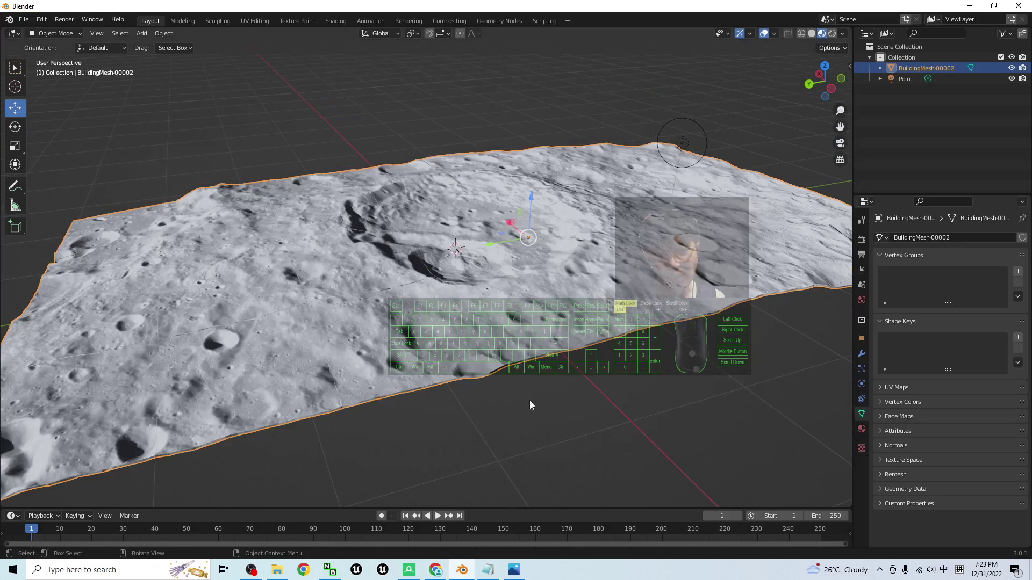
pyautogui.moveTo(530, 405); pyautogui.dragTo(439, 344, button='middle')
pyautogui.scroll(3, 442, 335)
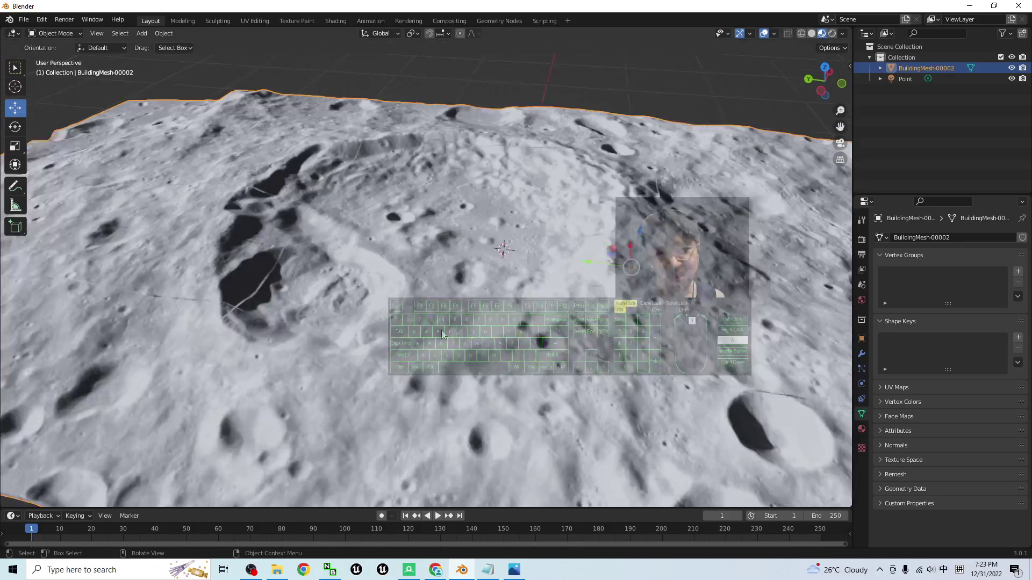
pyautogui.scroll(1, 442, 335)
pyautogui.moveTo(474, 381); pyautogui.dragTo(530, 395, button='middle')
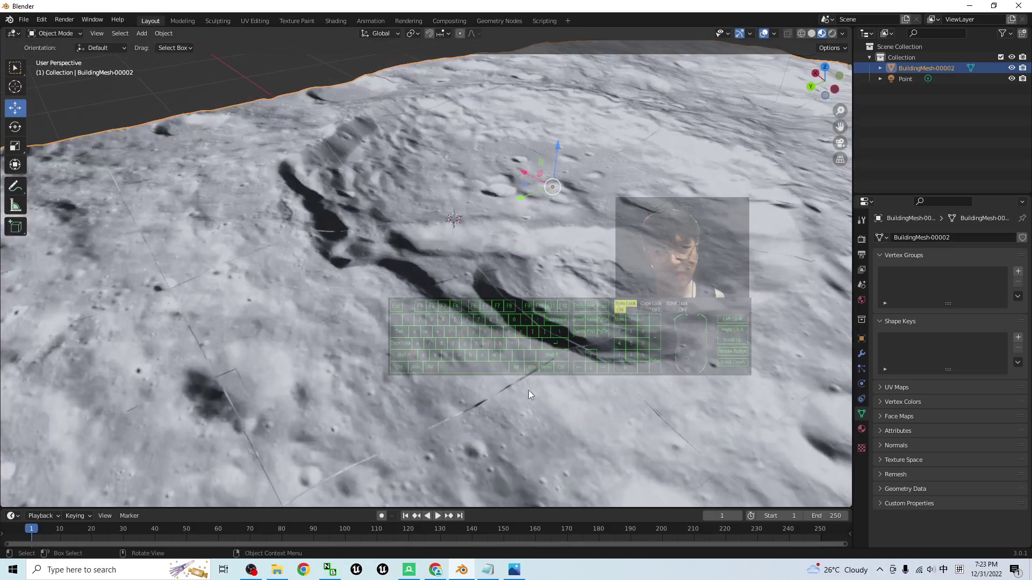
pyautogui.scroll(-5, 445, 334)
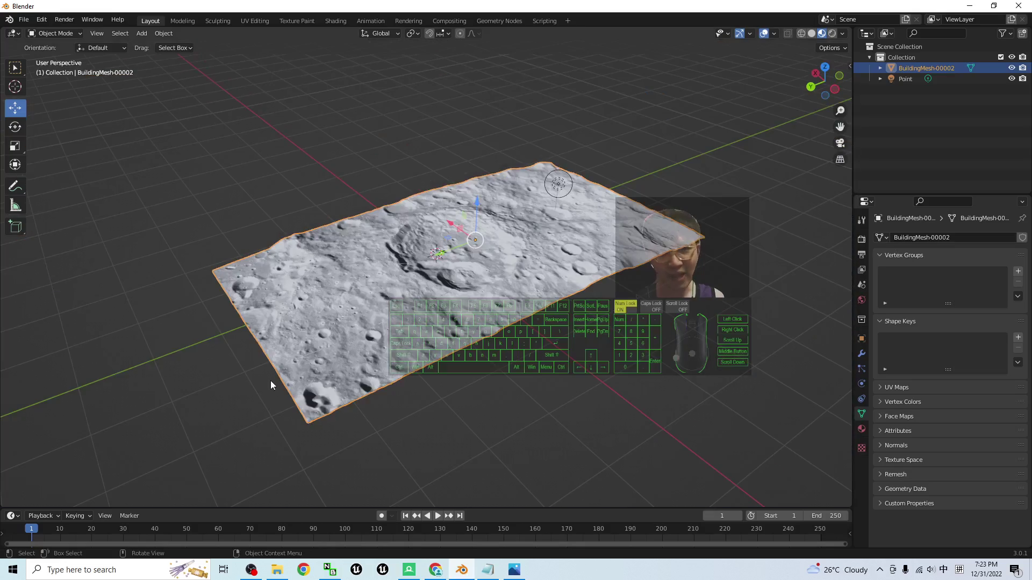
pyautogui.scroll(6, 693, 294)
pyautogui.moveTo(693, 293)
pyautogui.mouseDown(button='middle')
pyautogui.moveTo(634, 297)
pyautogui.moveTo(599, 281)
pyautogui.moveTo(709, 273)
pyautogui.moveTo(688, 295)
pyautogui.mouseUp(button='middle')
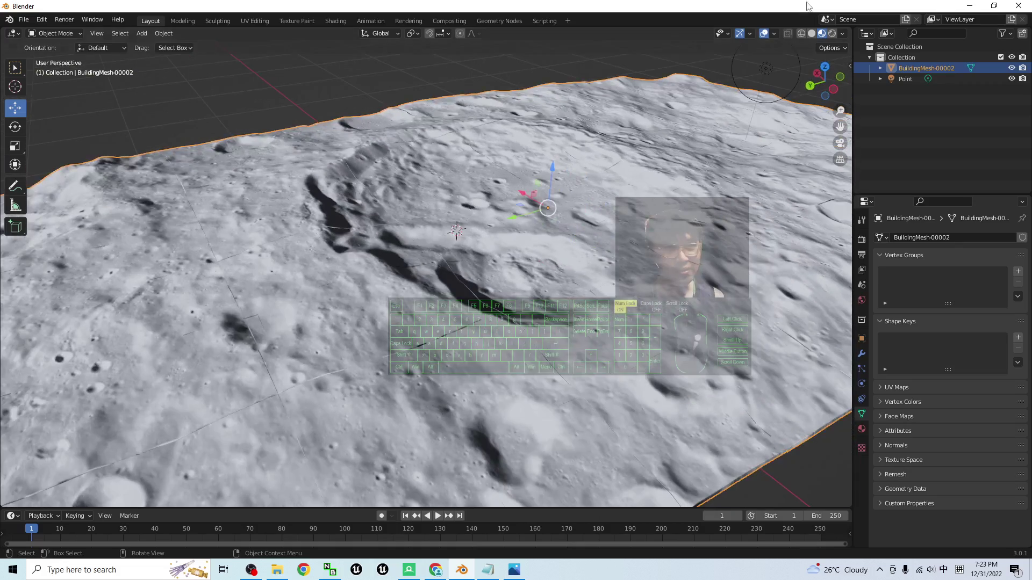
# Step: Show the viewport in Rendered shading and reposition the lunar terrain mesh relative to the point light
pyautogui.click(836, 35)
pyautogui.scroll(-5, 521, 272)
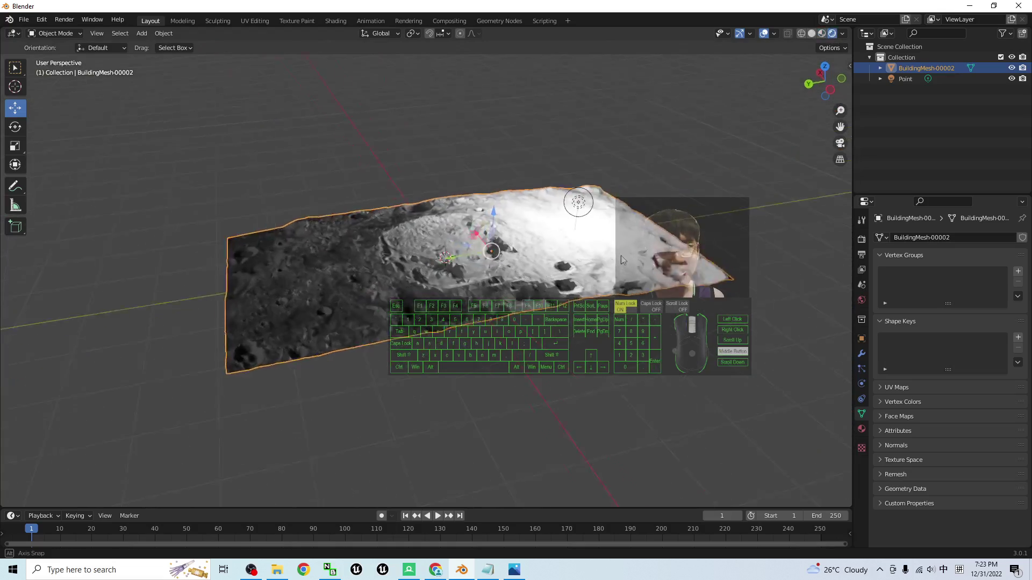
pyautogui.moveTo(500, 270); pyautogui.dragTo(583, 251)
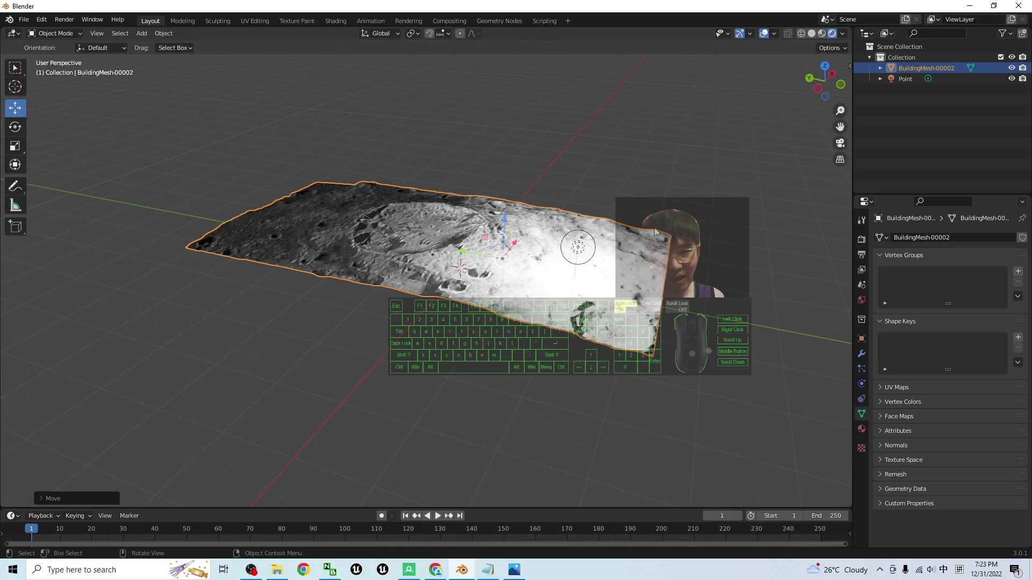
pyautogui.moveTo(507, 221)
pyautogui.mouseDown()
pyautogui.moveTo(506, 211)
pyautogui.moveTo(503, 226)
pyautogui.mouseUp()
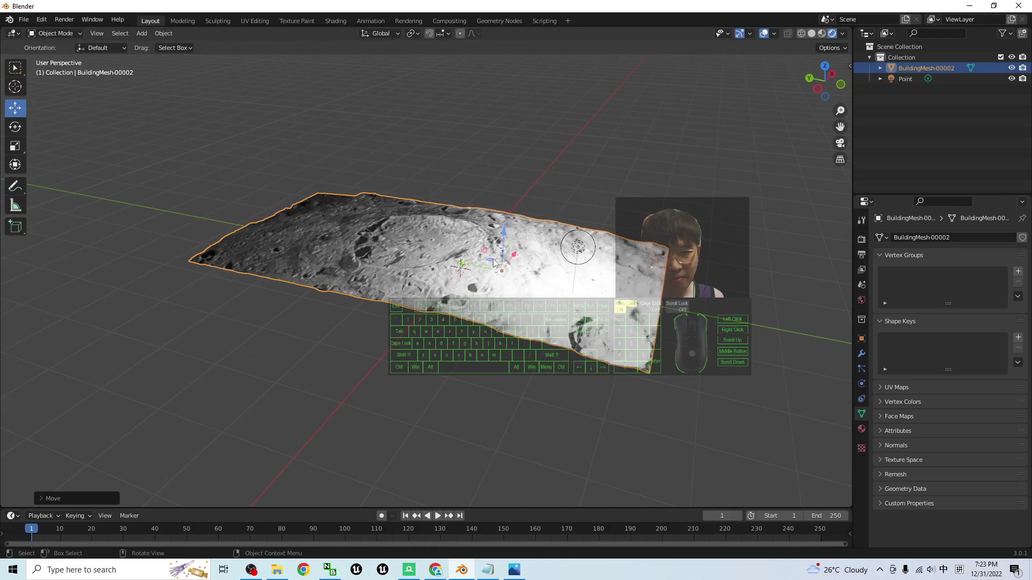
pyautogui.moveTo(489, 260)
pyautogui.mouseDown()
pyautogui.moveTo(576, 253)
pyautogui.moveTo(500, 262)
pyautogui.mouseUp()
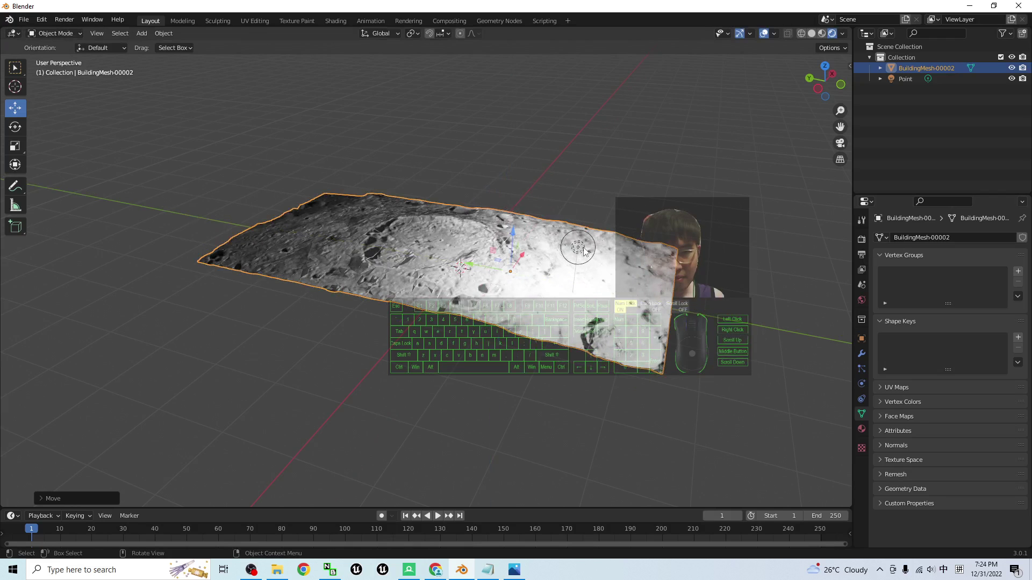
# Step: Move the point light away from the terrain, inspect the lighting, and return the viewport to Material Preview shading
pyautogui.click(580, 250)
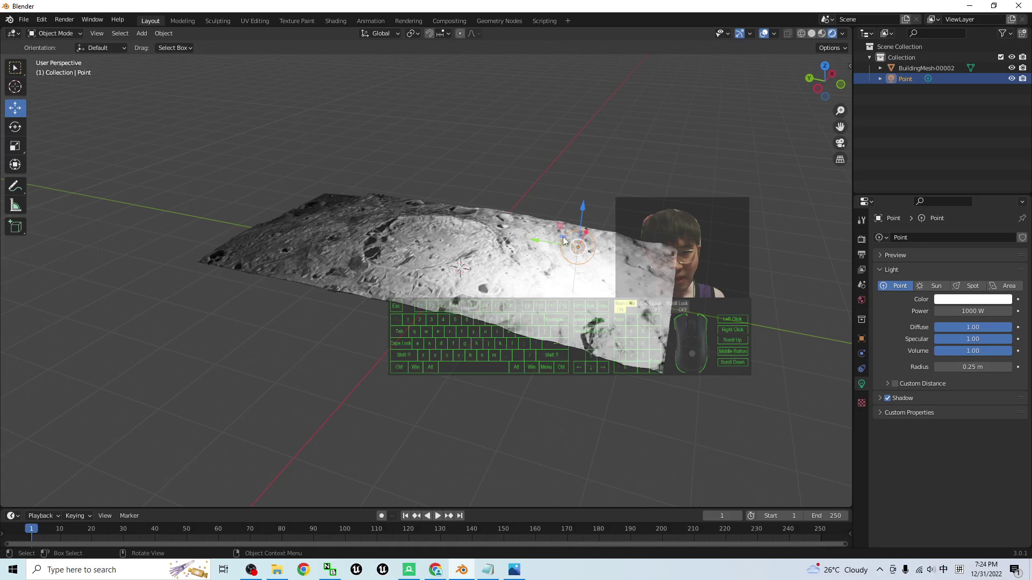
pyautogui.moveTo(564, 240); pyautogui.dragTo(625, 188)
pyautogui.scroll(5, 438, 280)
pyautogui.moveTo(241, 359); pyautogui.dragTo(283, 371, button='middle')
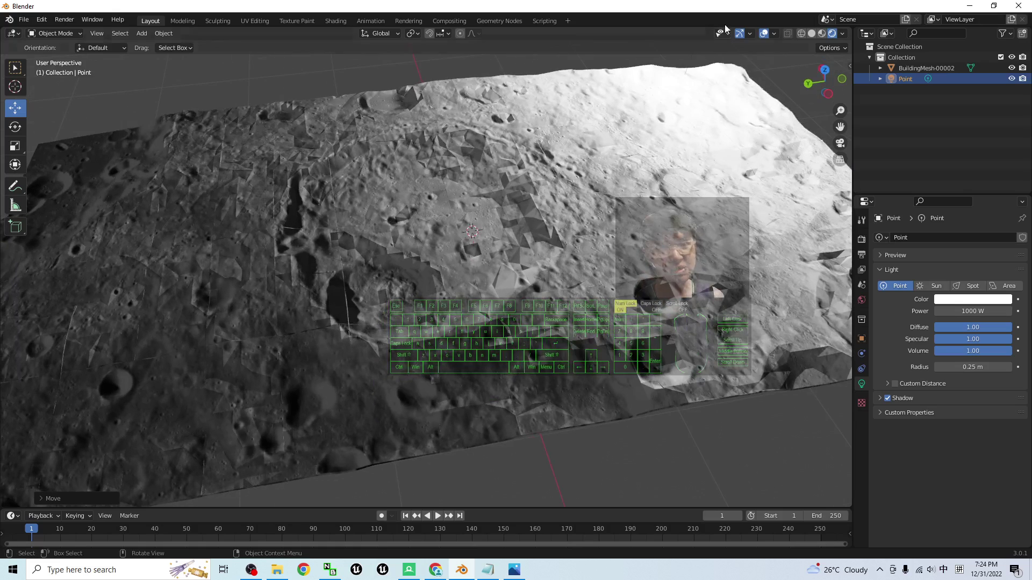
pyautogui.click(821, 33)
pyautogui.scroll(-5, 513, 323)
pyautogui.scroll(2, 483, 293)
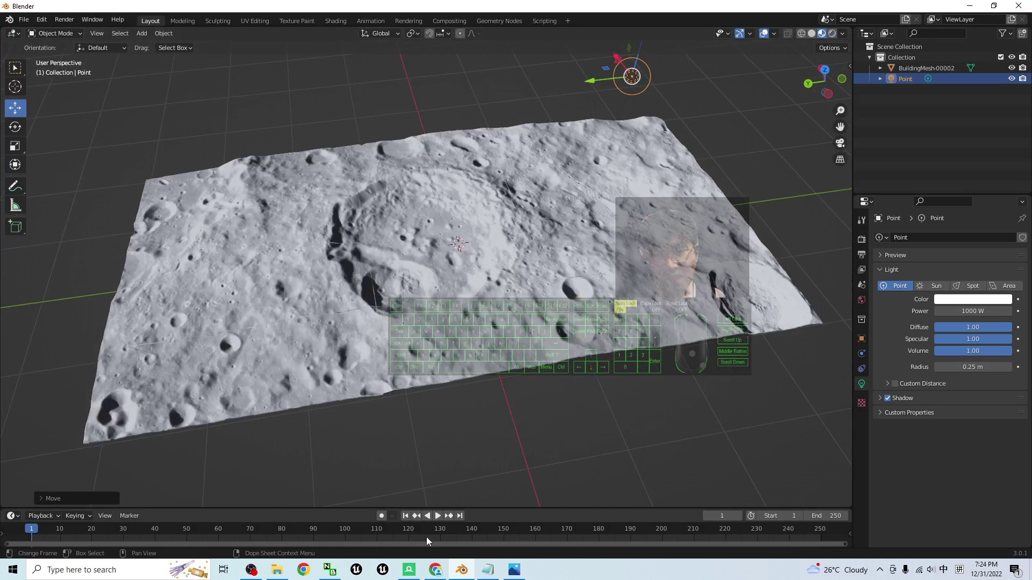
# Step: Close Blender without saving the changes, and close the Google Maps browser window
pyautogui.click(1021, 7)
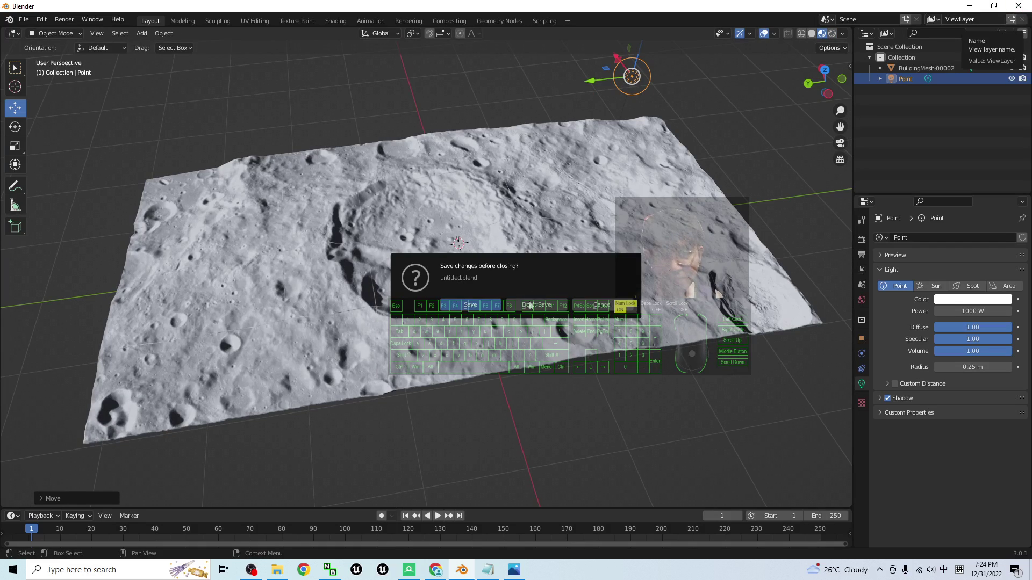
pyautogui.click(536, 304)
pyautogui.click(1020, 7)
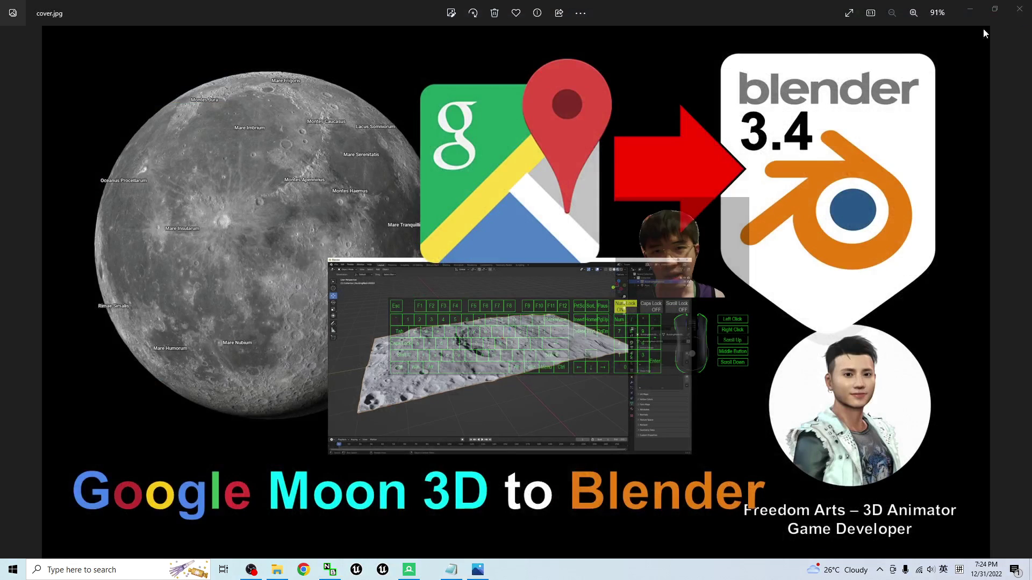
# Step: Dismiss the RenderDoc error, close RenderDoc, and minimize the cover image and File Explorer windows to reach notes.txt
pyautogui.click(972, 12)
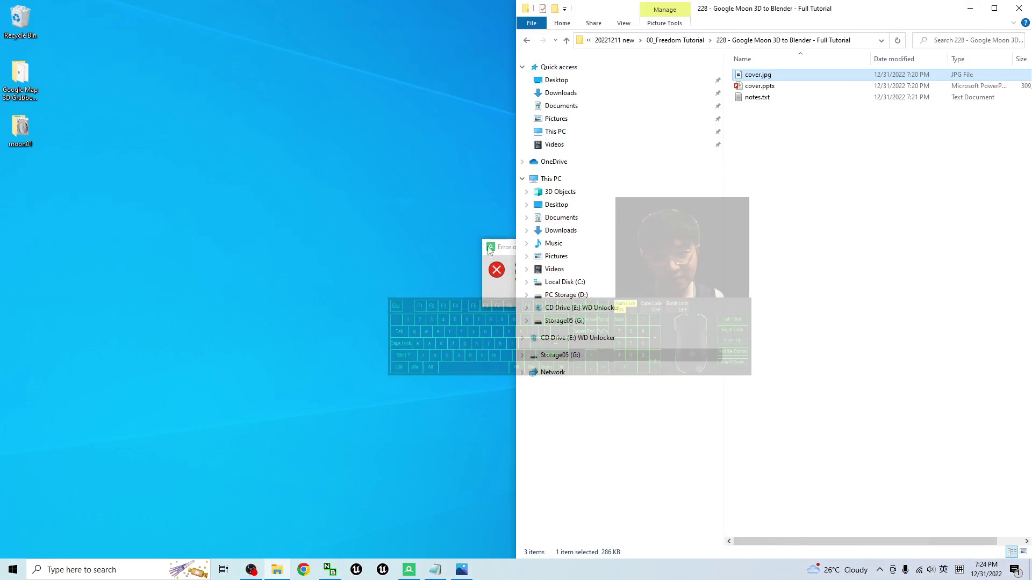
pyautogui.click(729, 295)
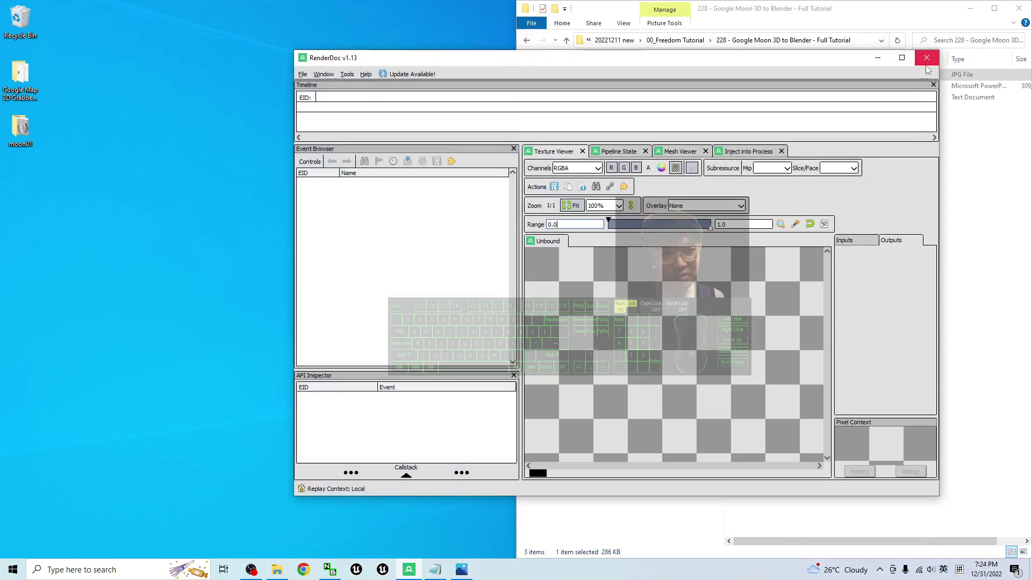
pyautogui.click(929, 60)
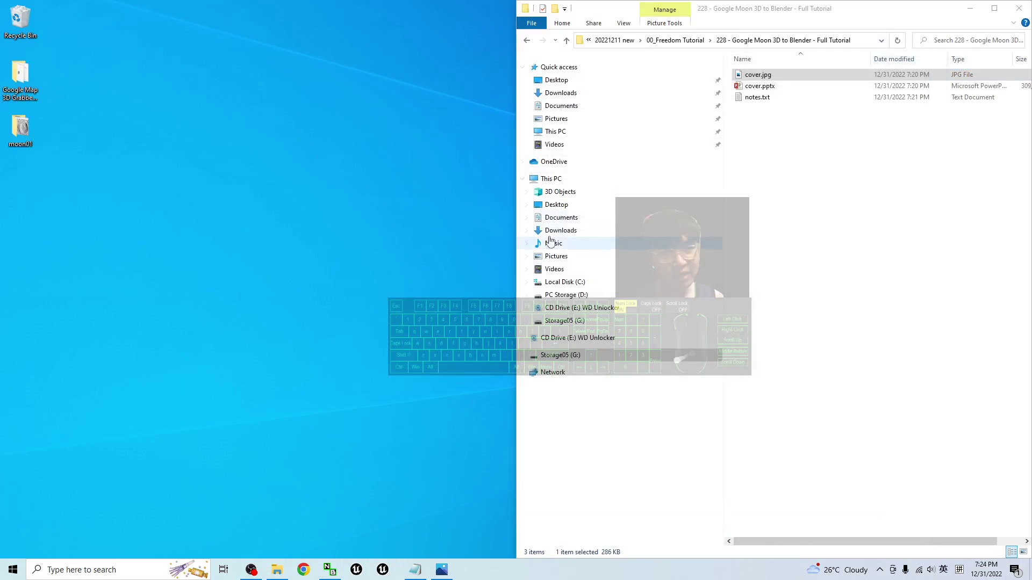
pyautogui.click(970, 8)
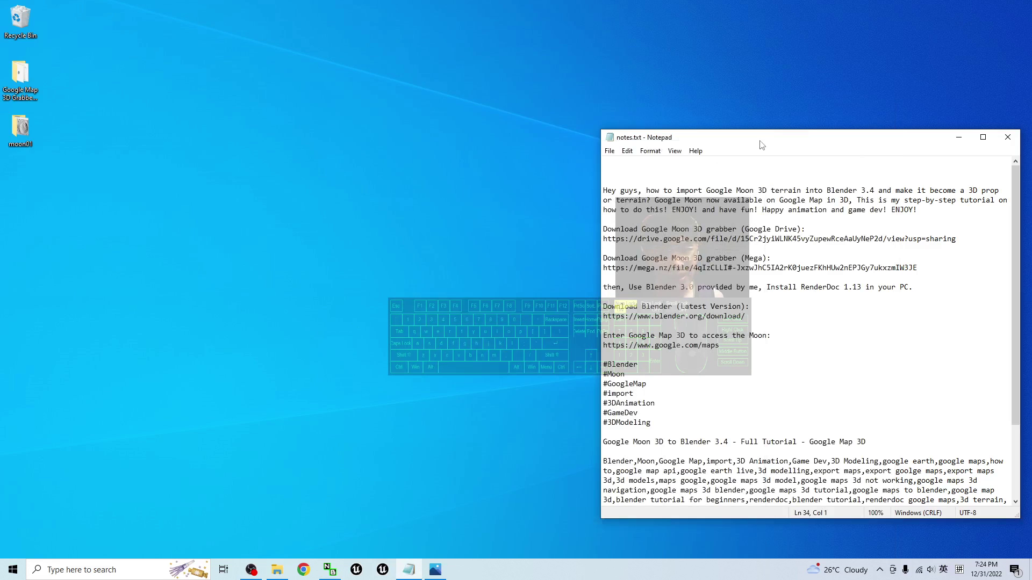
# Step: Reposition the notes.txt window and highlight the Google Moon 3D grabber heading and its Google Drive download link
pyautogui.moveTo(762, 145); pyautogui.dragTo(648, 139)
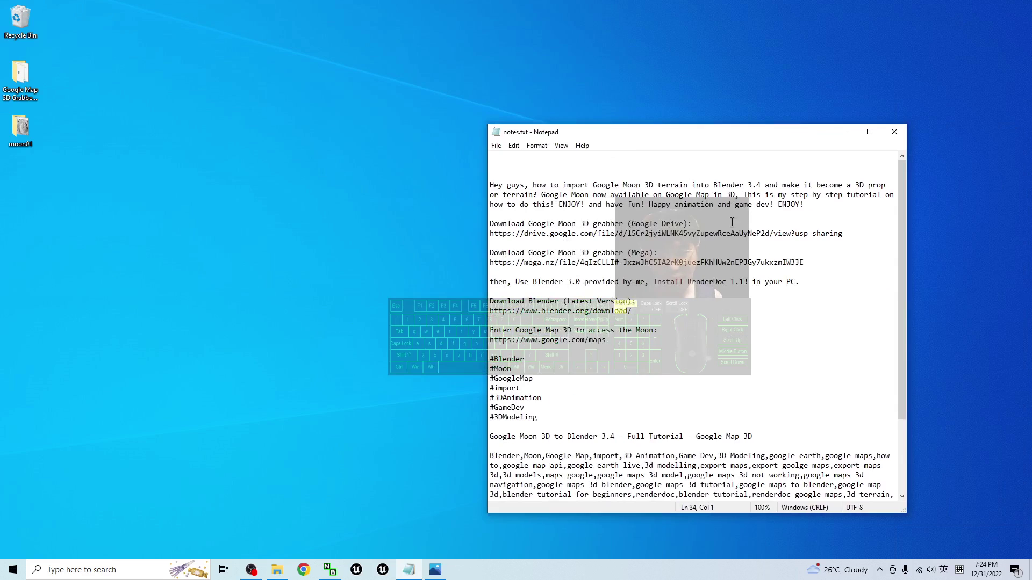
pyautogui.click(619, 223)
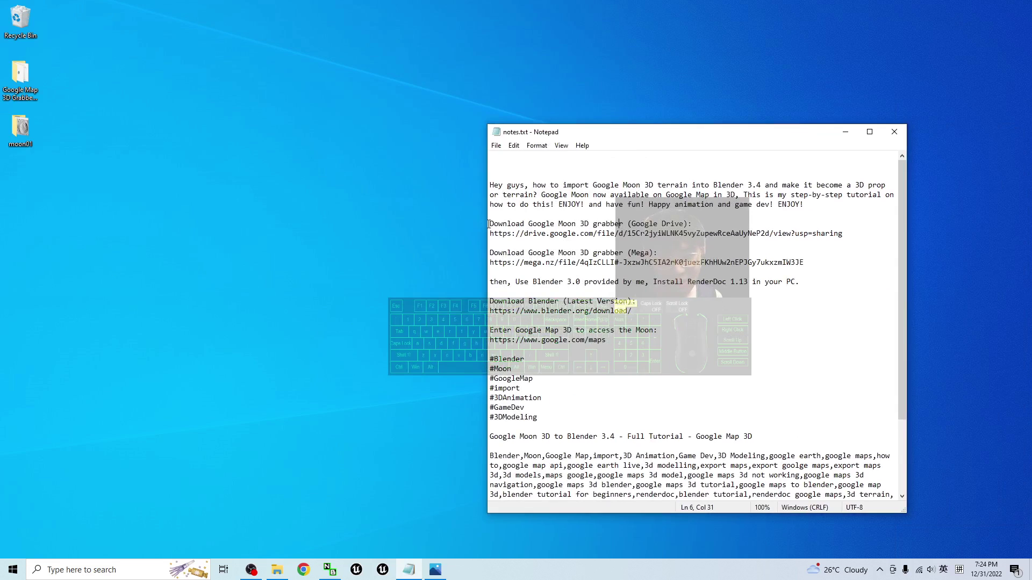
pyautogui.moveTo(488, 224); pyautogui.dragTo(625, 223)
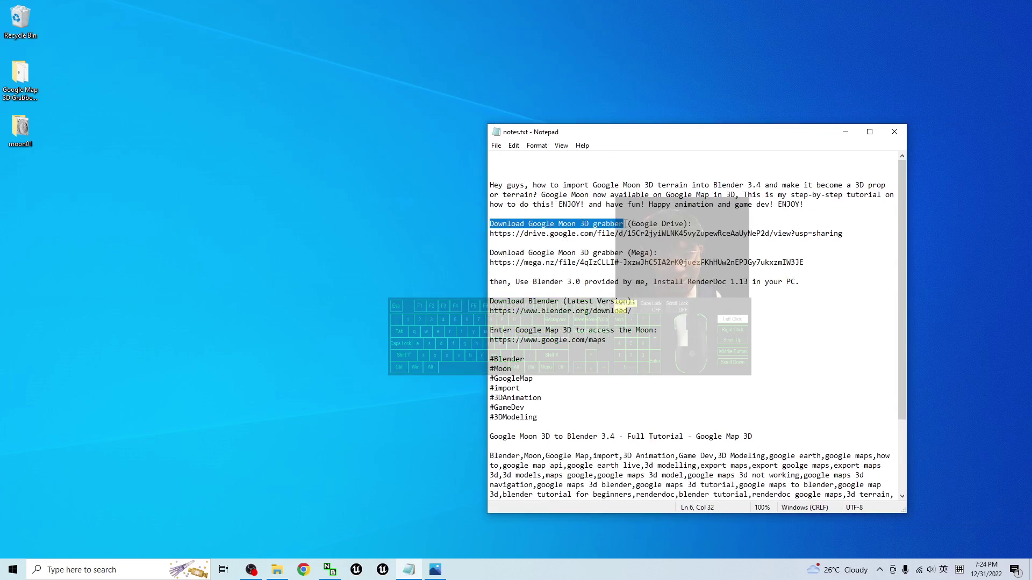
pyautogui.click(593, 223)
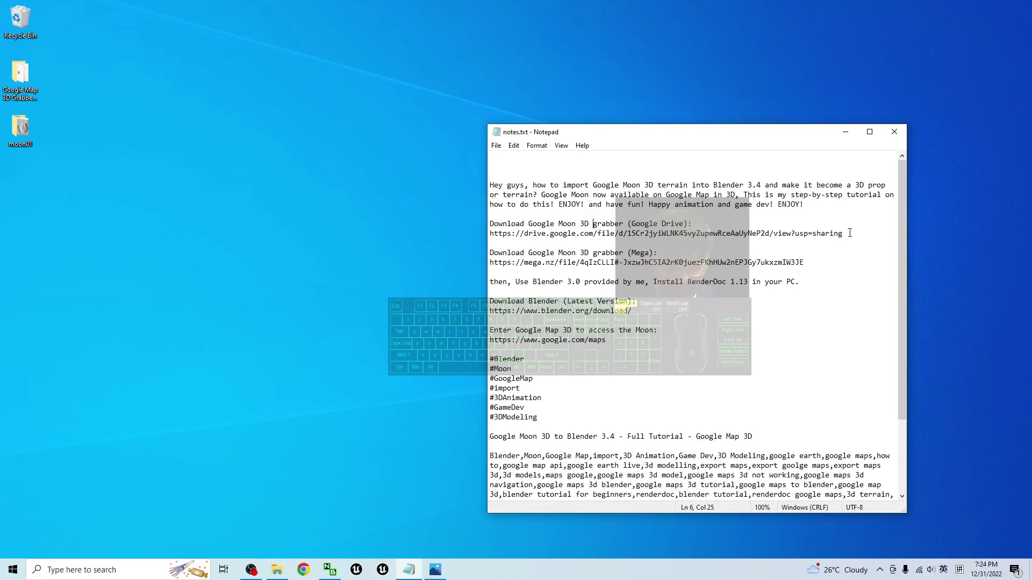
pyautogui.moveTo(849, 233); pyautogui.dragTo(483, 242)
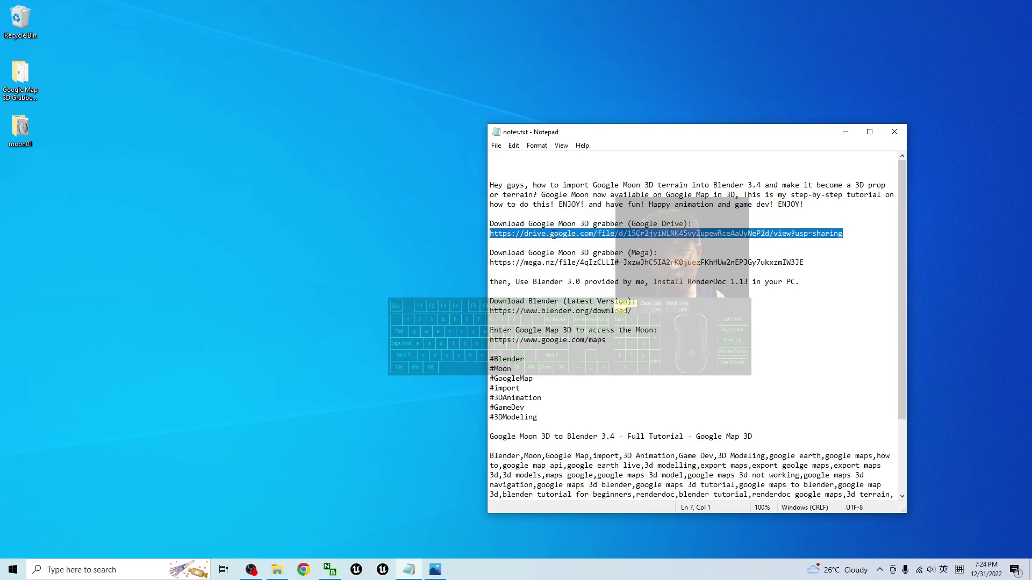
# Step: Delete the moon01 folder from the desktop
pyautogui.click(23, 78)
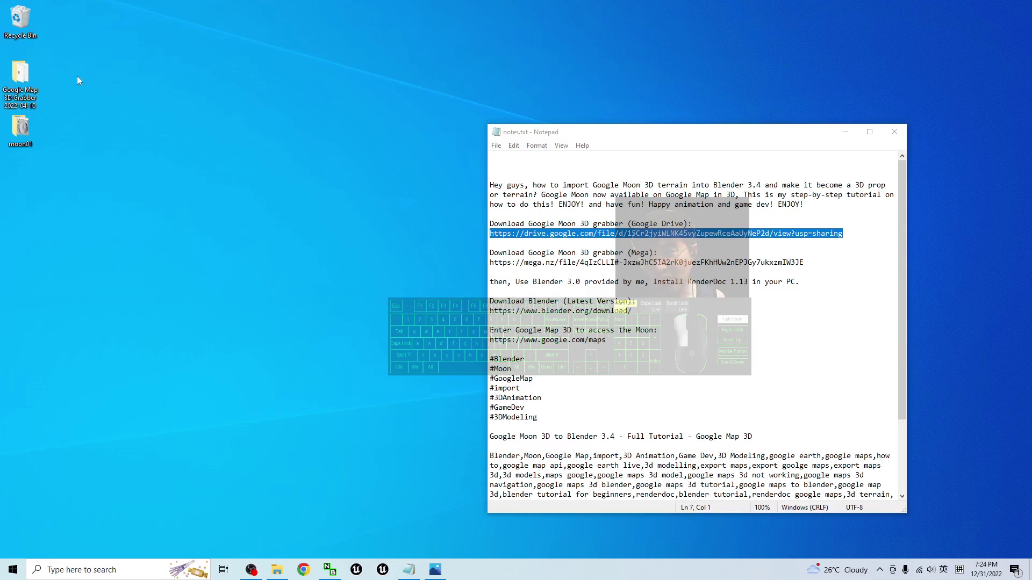
pyautogui.click(20, 131)
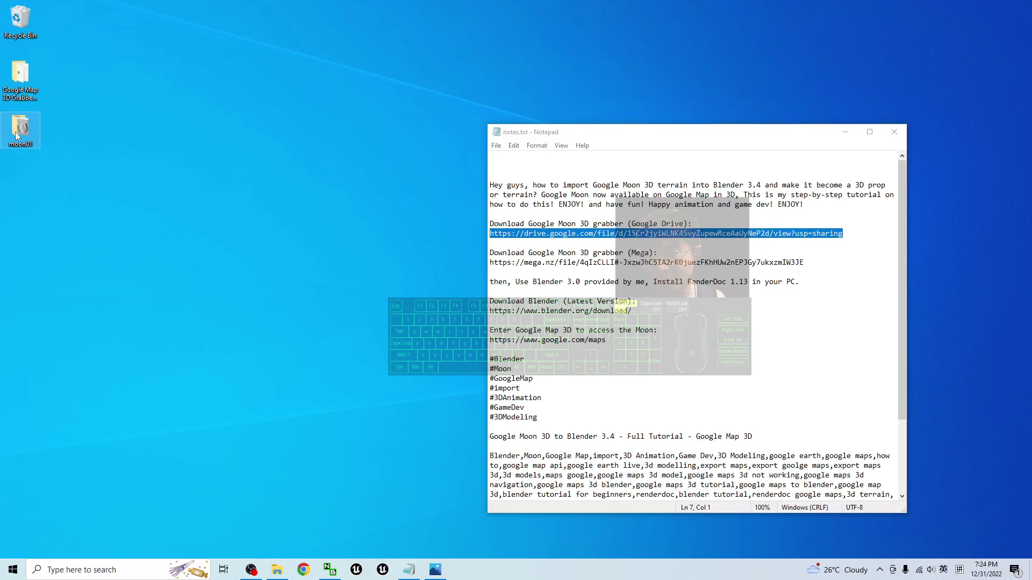
pyautogui.press('Delete')
# Step: Open the Google Map 3D Grabber 2022-04-10 folder from the desktop, highlight all its files, and place its window beside notes.txt
pyautogui.click(39, 80)
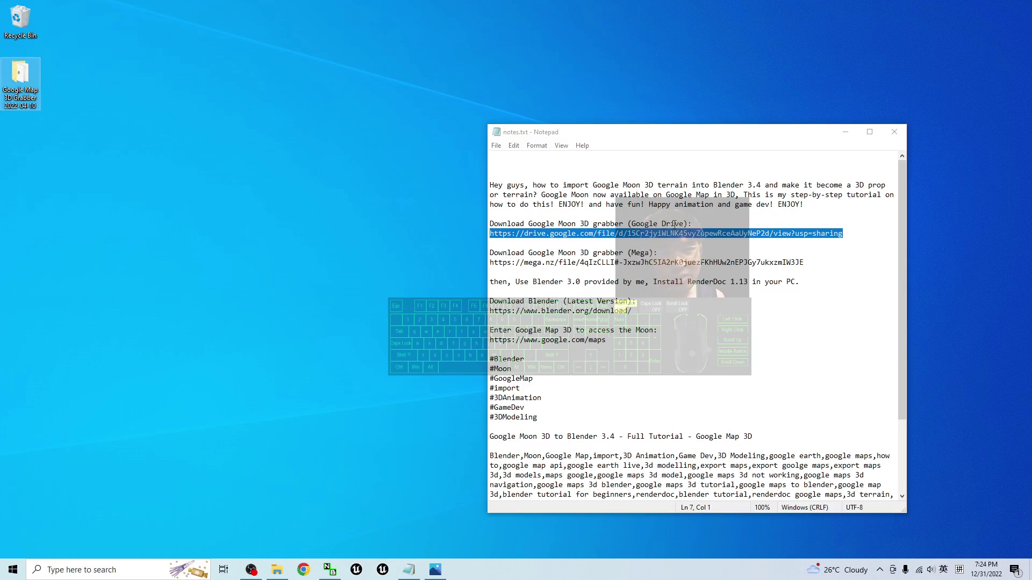
pyautogui.doubleClick(22, 80)
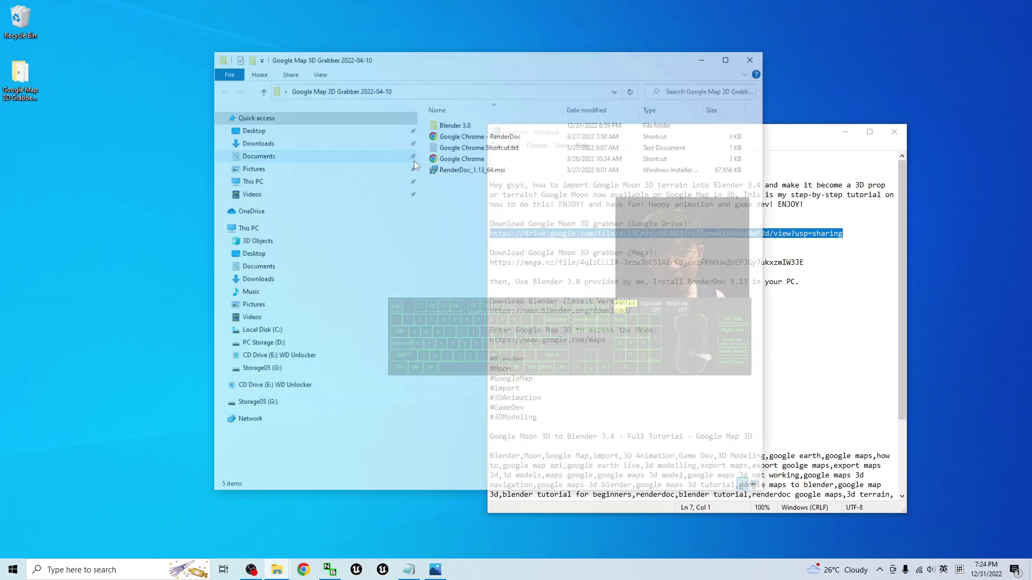
pyautogui.moveTo(664, 65); pyautogui.dragTo(495, 91)
pyautogui.moveTo(400, 204); pyautogui.dragTo(256, 142)
pyautogui.moveTo(688, 139); pyautogui.dragTo(746, 128)
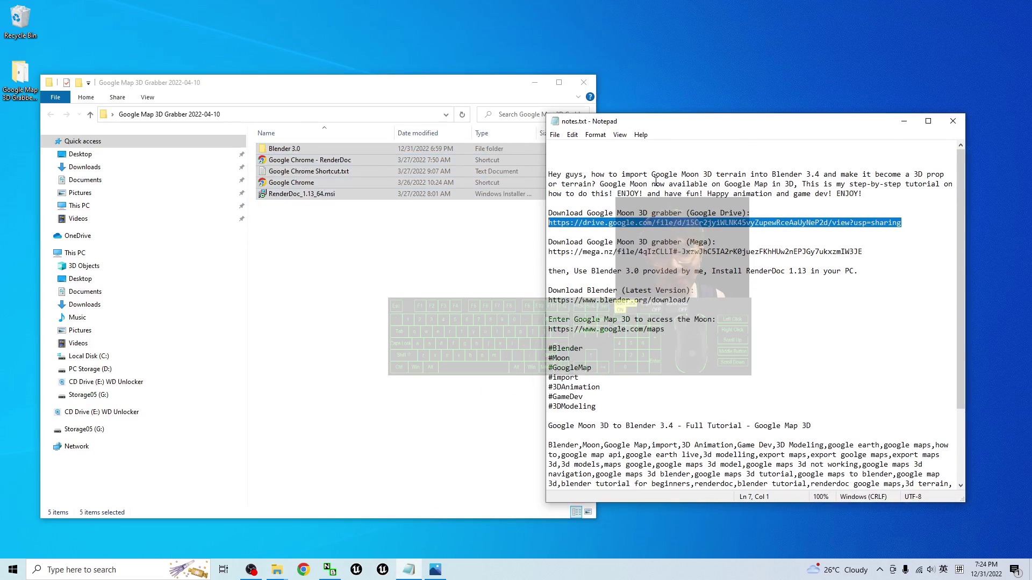
# Step: Point out the RenderDoc_1.13_64.msi installer in the grabber folder and clear the selection
pyautogui.click(396, 235)
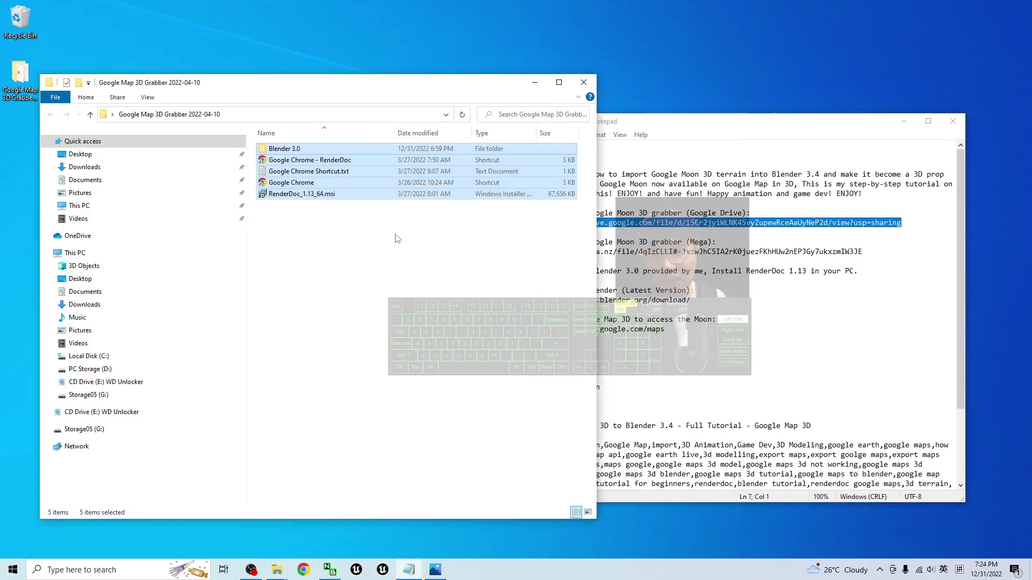
pyautogui.click(294, 197)
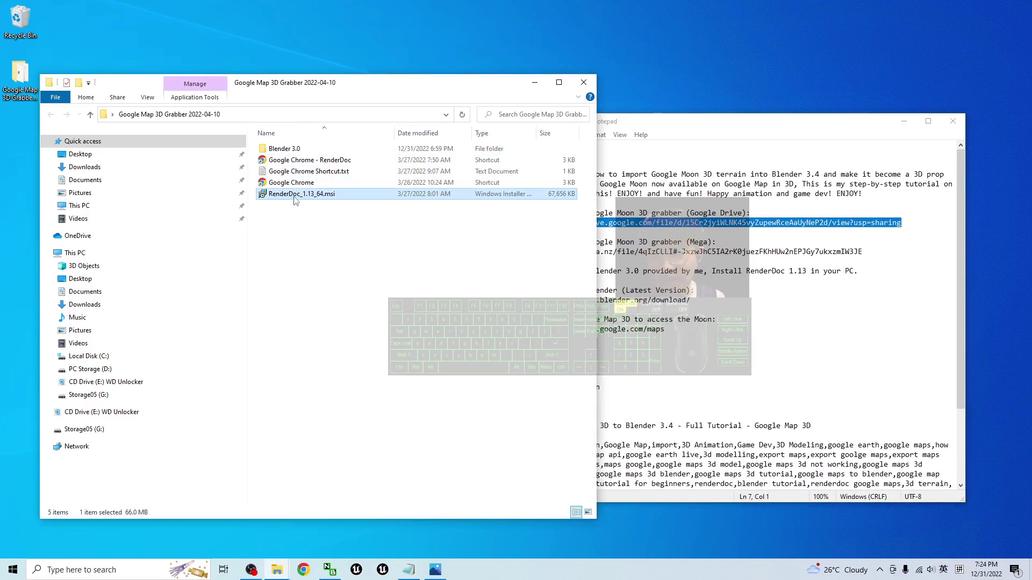
pyautogui.click(371, 236)
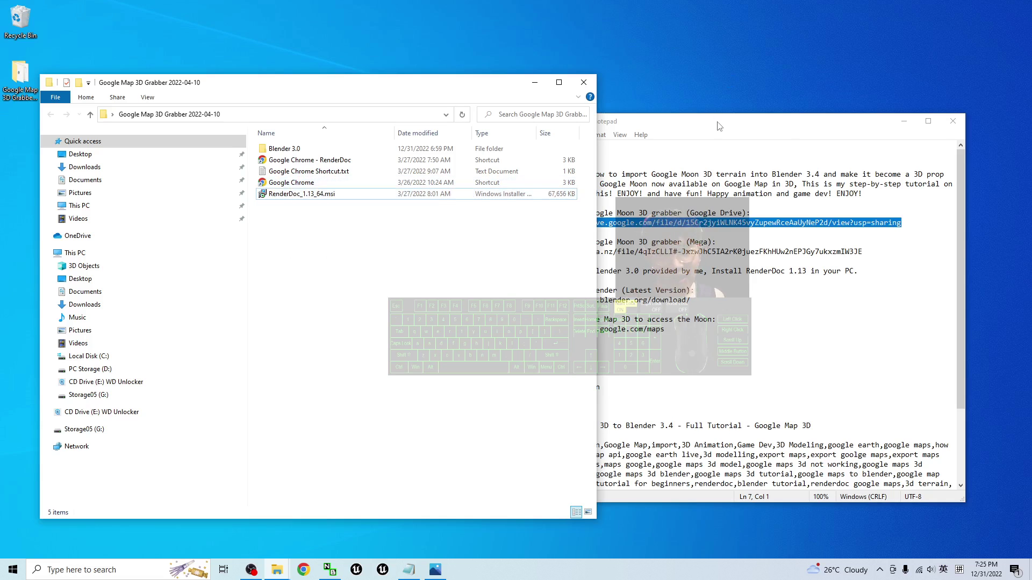
# Step: Open a regular Chrome window with the generic user profile and close it again
pyautogui.moveTo(715, 125); pyautogui.dragTo(752, 108)
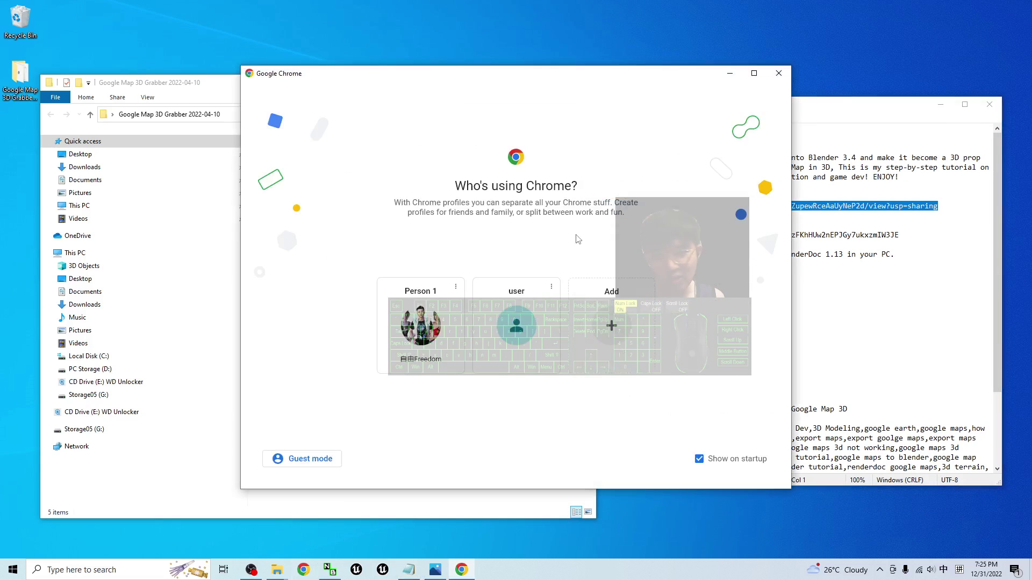
pyautogui.click(530, 354)
pyautogui.moveTo(417, 5); pyautogui.dragTo(520, 102)
pyautogui.click(764, 109)
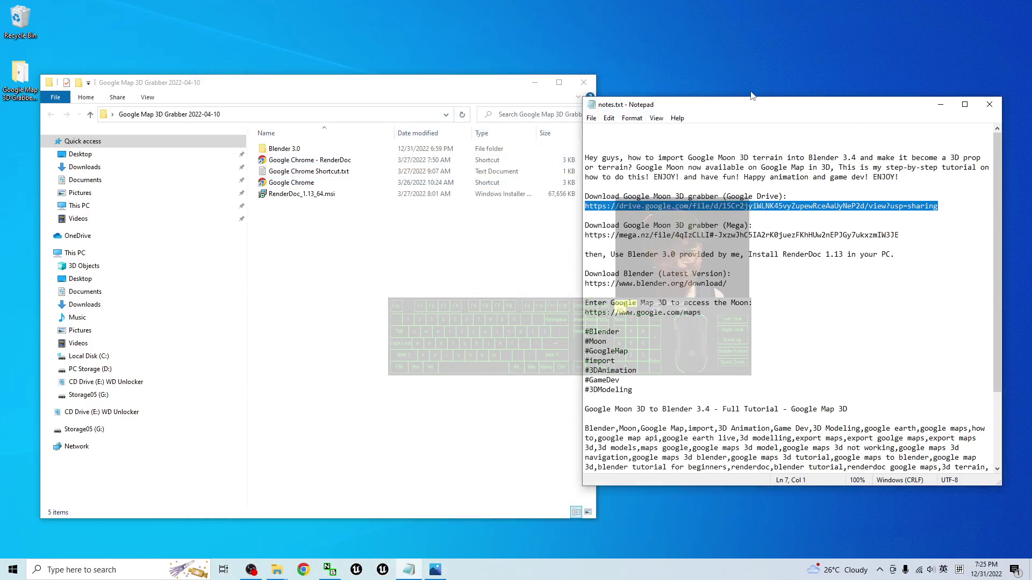
# Step: Rearrange the notes.txt and grabber folder windows, bringing the folder in front of the notes
pyautogui.moveTo(767, 105); pyautogui.dragTo(777, 94)
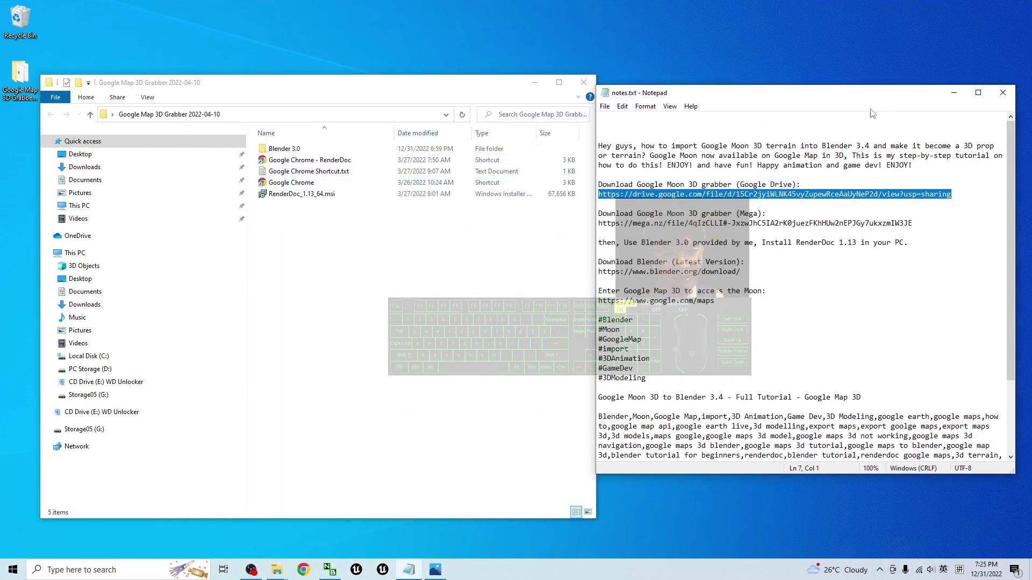
pyautogui.moveTo(892, 94); pyautogui.dragTo(774, 113)
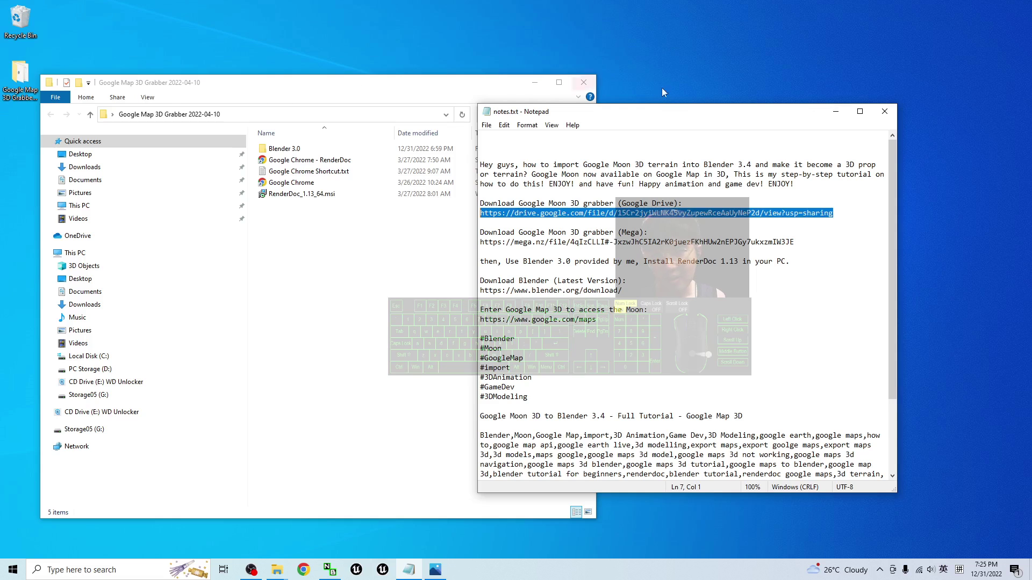
pyautogui.moveTo(680, 118); pyautogui.dragTo(759, 104)
pyautogui.moveTo(352, 83); pyautogui.dragTo(392, 75)
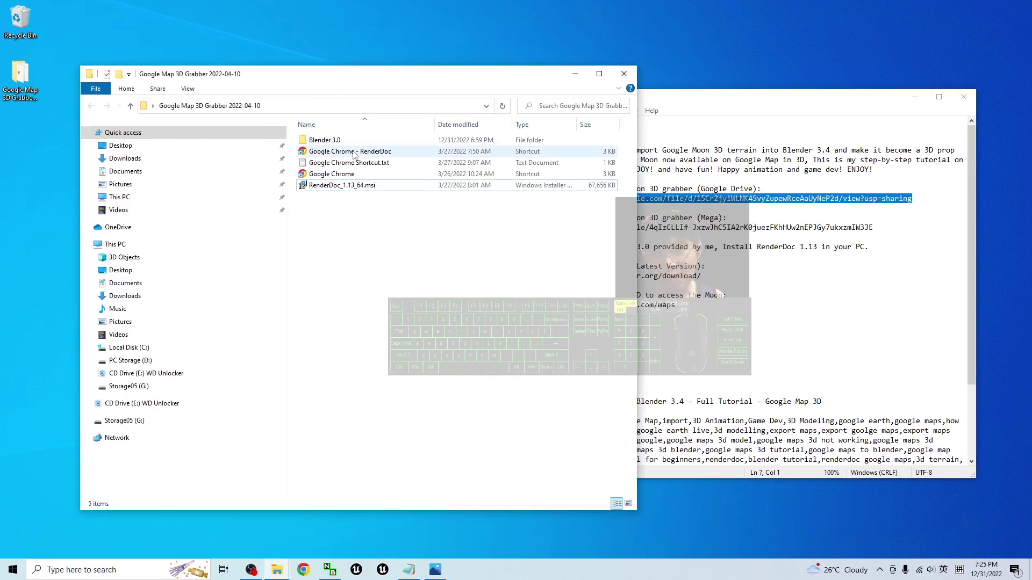
# Step: Point out the Google Chrome - RenderDoc shortcut and the RenderDoc installer, and minimize notes.txt
pyautogui.click(379, 152)
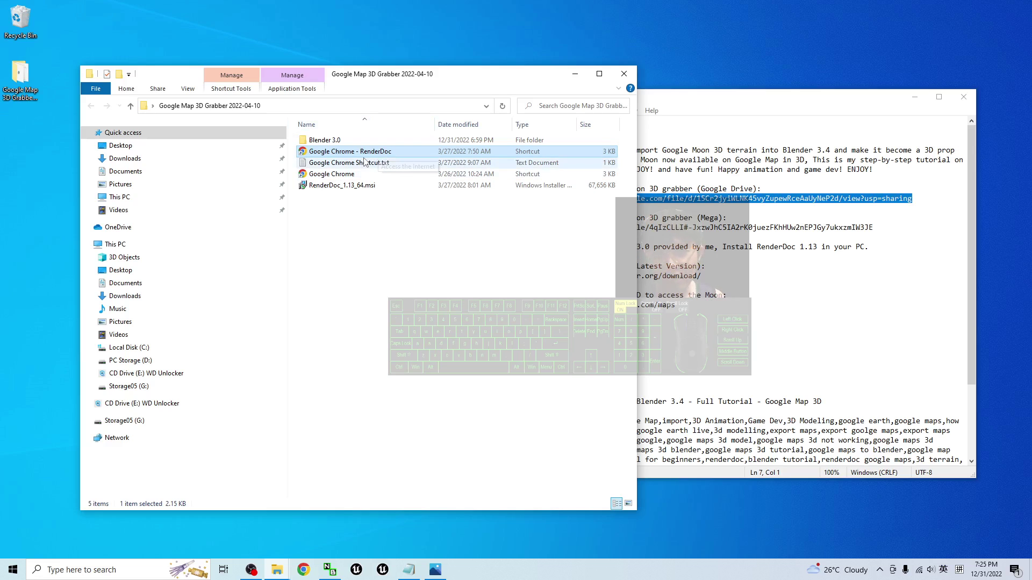
pyautogui.click(321, 188)
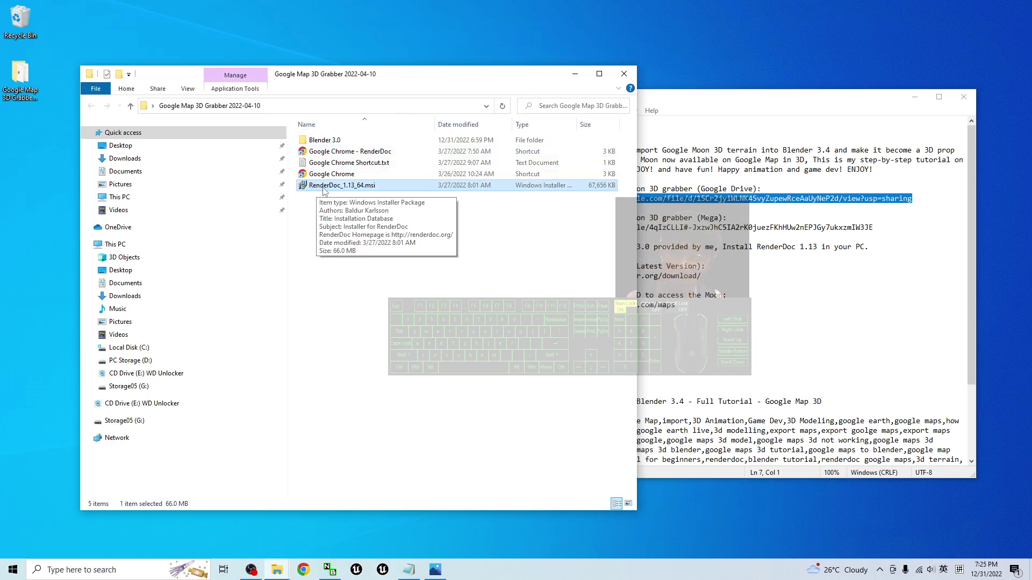
pyautogui.click(834, 295)
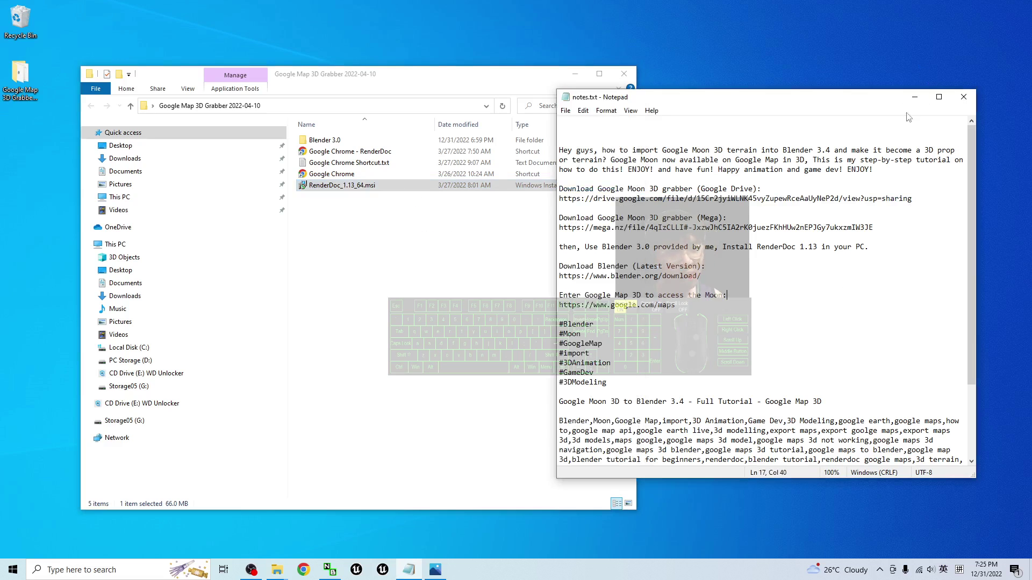
pyautogui.click(915, 99)
pyautogui.click(450, 362)
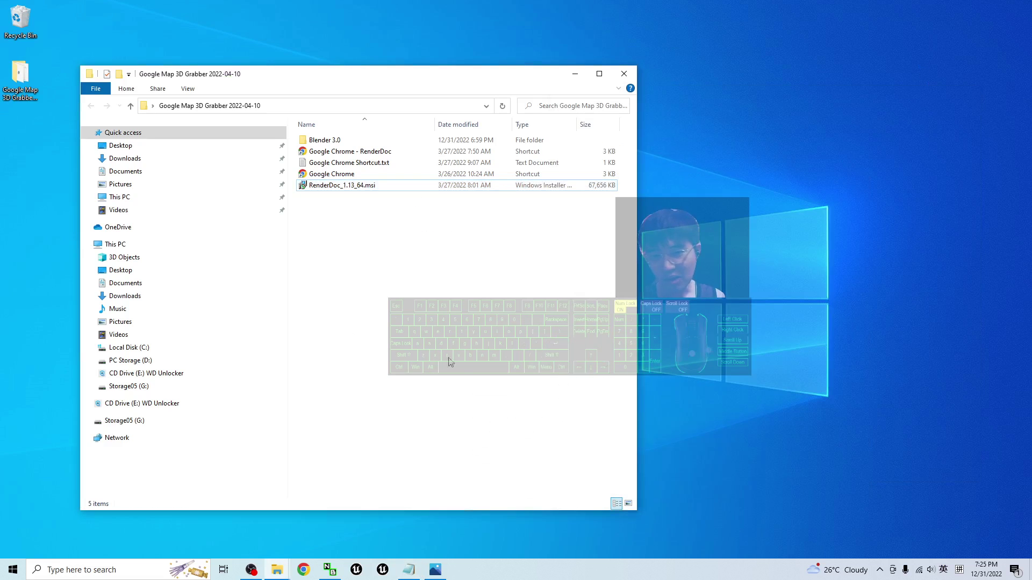
# Step: Search Windows for "render", launch RenderDoc, and open its Inject into Process view
pyautogui.click(92, 572)
pyautogui.write('render')
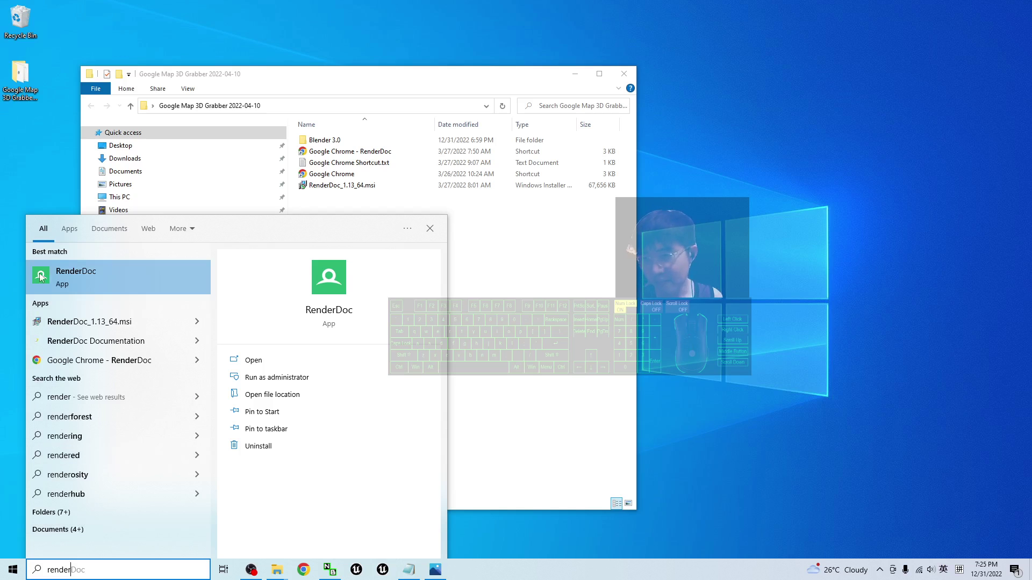
pyautogui.click(83, 276)
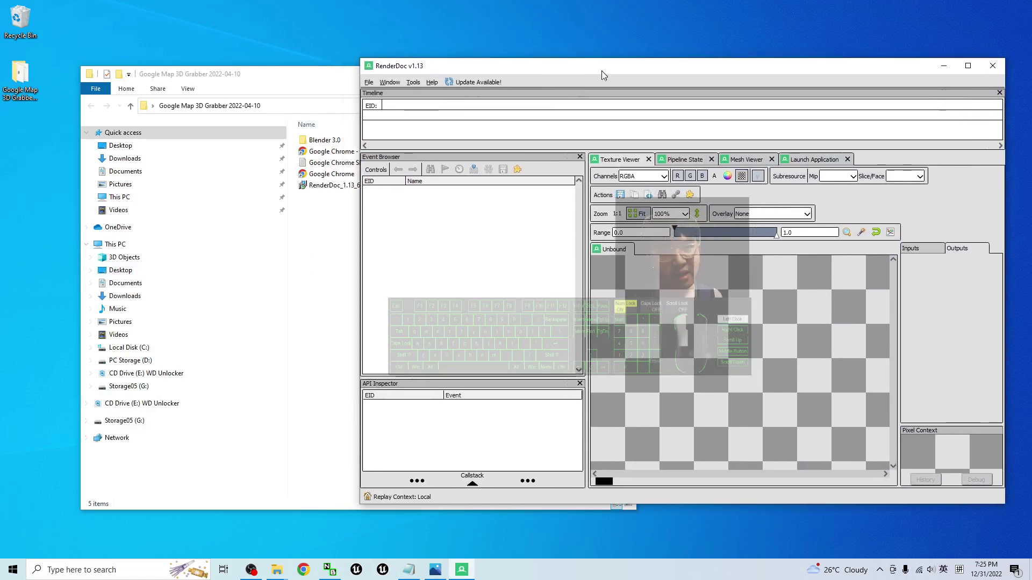
pyautogui.moveTo(601, 70); pyautogui.dragTo(592, 70)
pyautogui.click(358, 82)
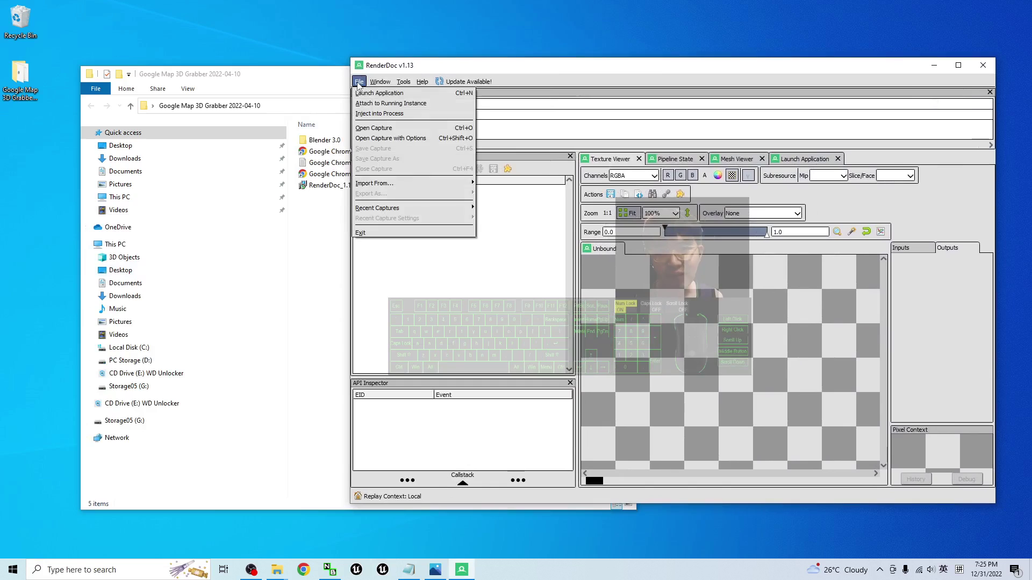
pyautogui.click(387, 114)
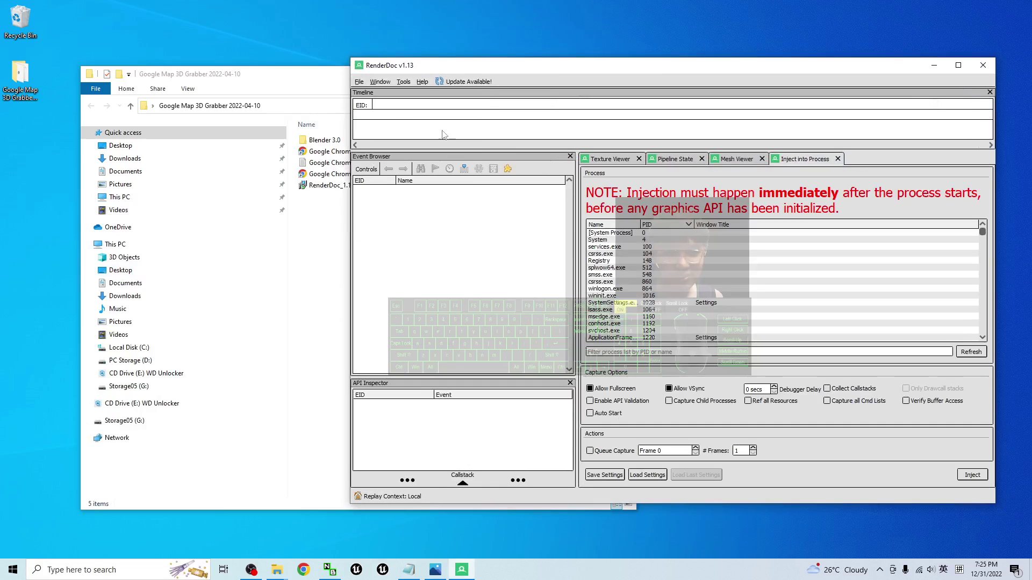
# Step: Switch the input language to English and filter the RenderDoc process list by "chrome"
pyautogui.click(608, 352)
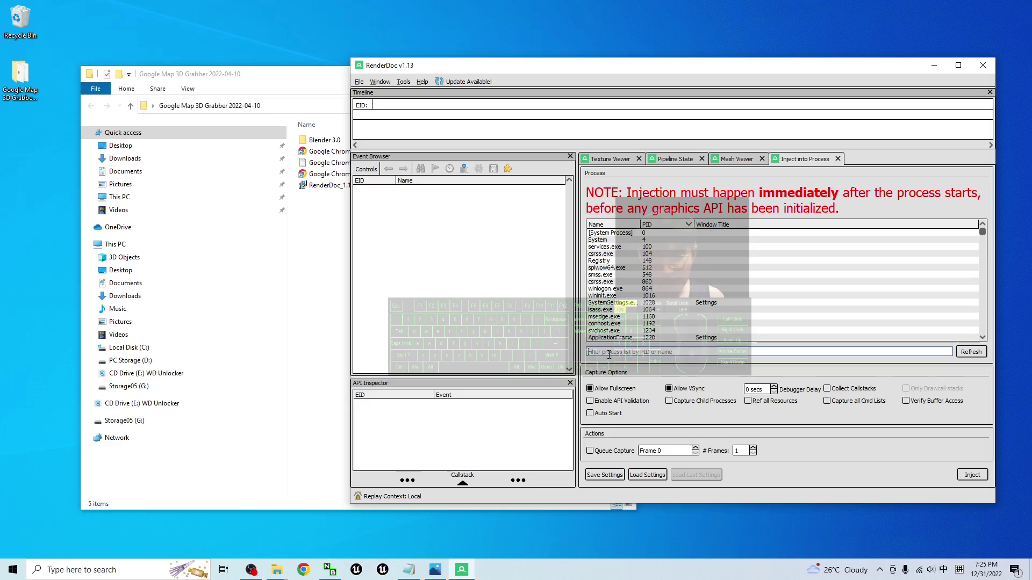
pyautogui.hotkey('alt', 'shift')
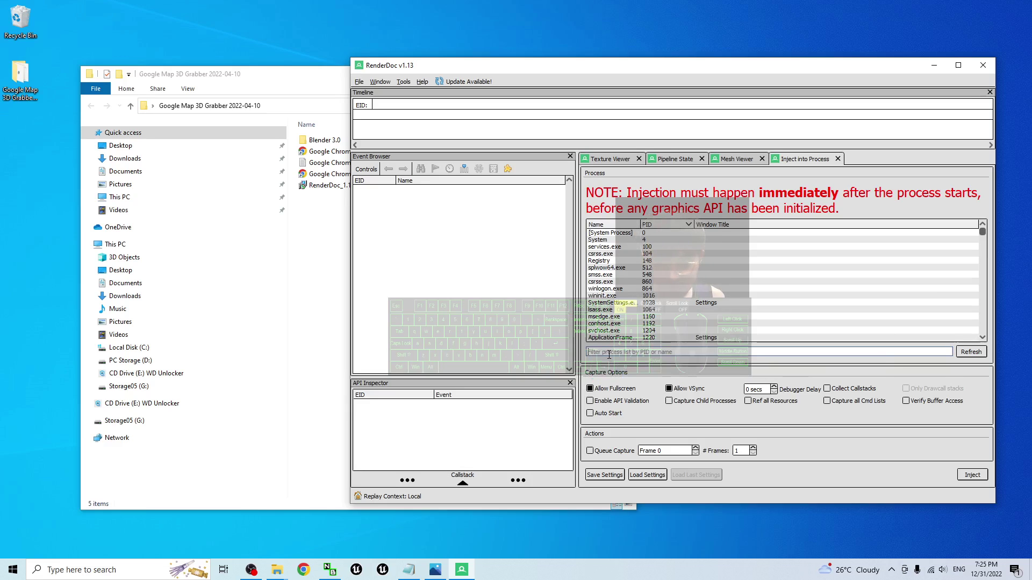
pyautogui.write('chrome')
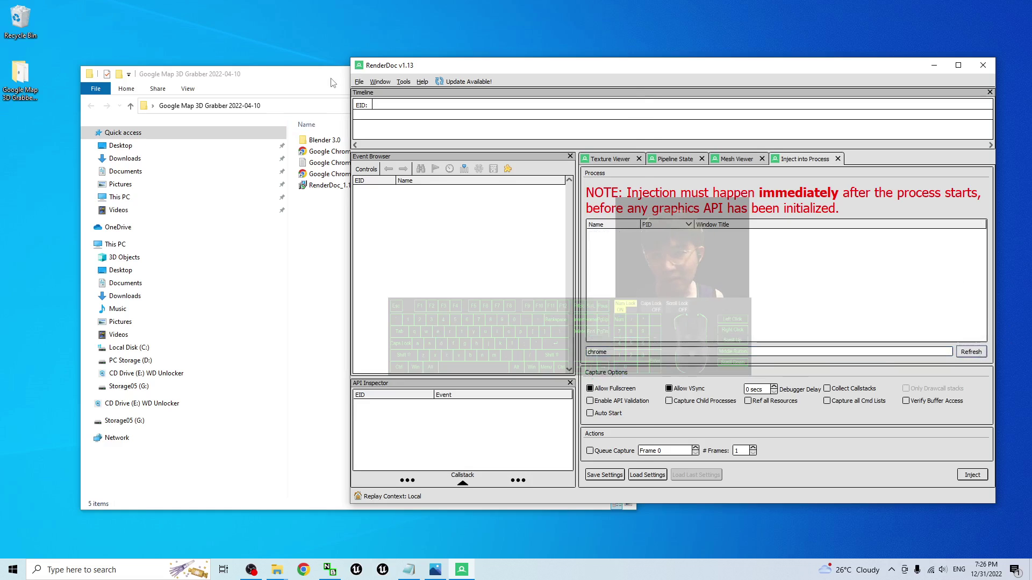
# Step: Launch the Google Chrome - RenderDoc shortcut from the grabber folder and move the Google Chrome Gpu message aside without confirming it
pyautogui.moveTo(333, 80); pyautogui.dragTo(300, 82)
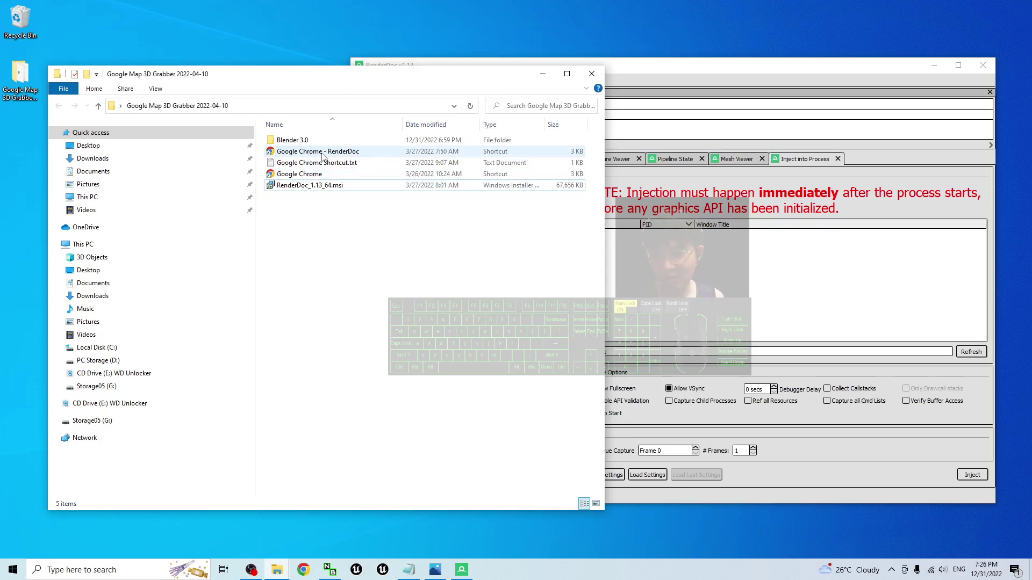
pyautogui.click(315, 155)
pyautogui.doubleClick(316, 153)
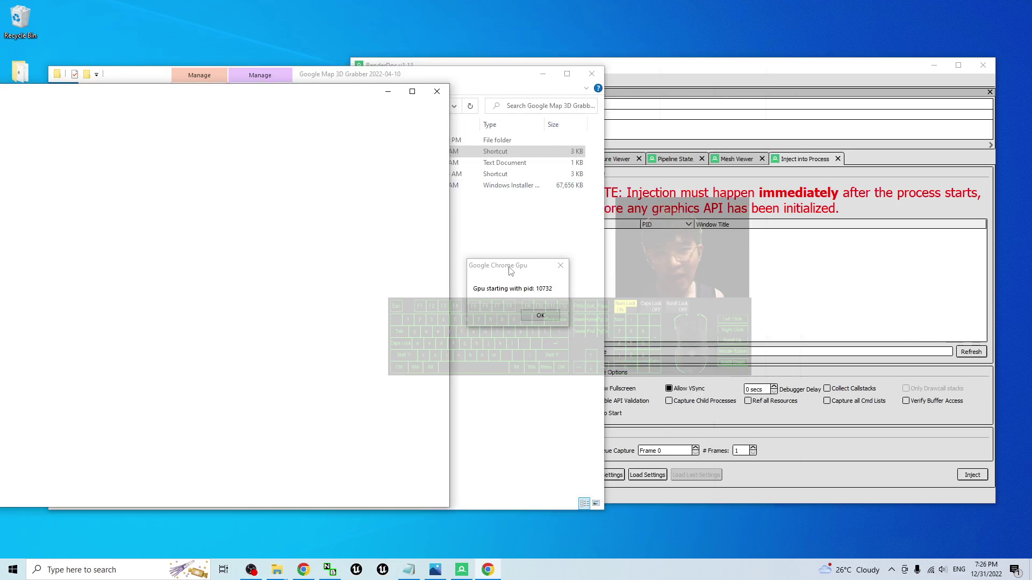
pyautogui.moveTo(449, 224); pyautogui.dragTo(467, 225)
# Step: Refresh the process list in RenderDoc and inject into the chrome.exe process titled Google Chrome Gpu
pyautogui.click(759, 66)
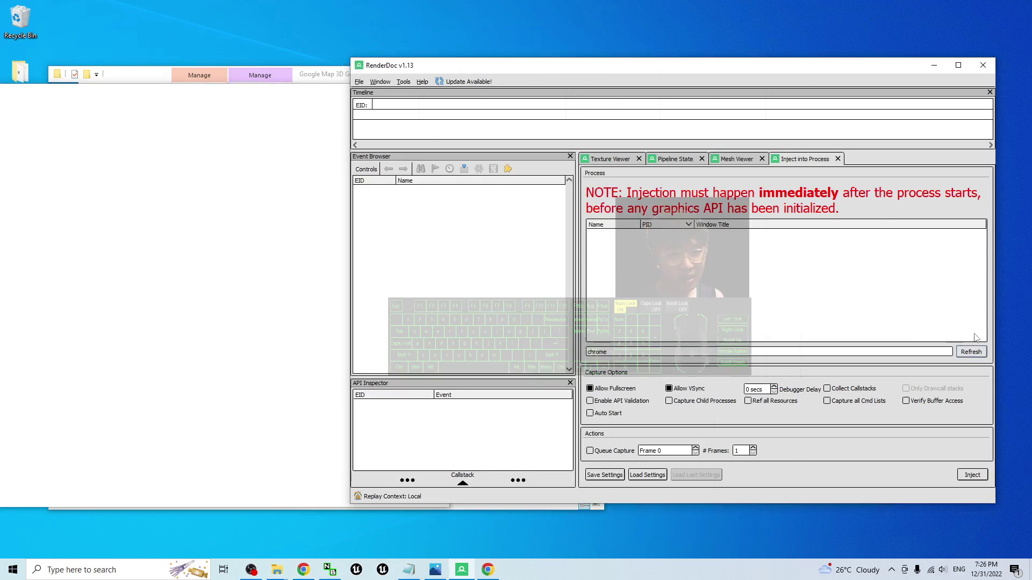
pyautogui.click(980, 352)
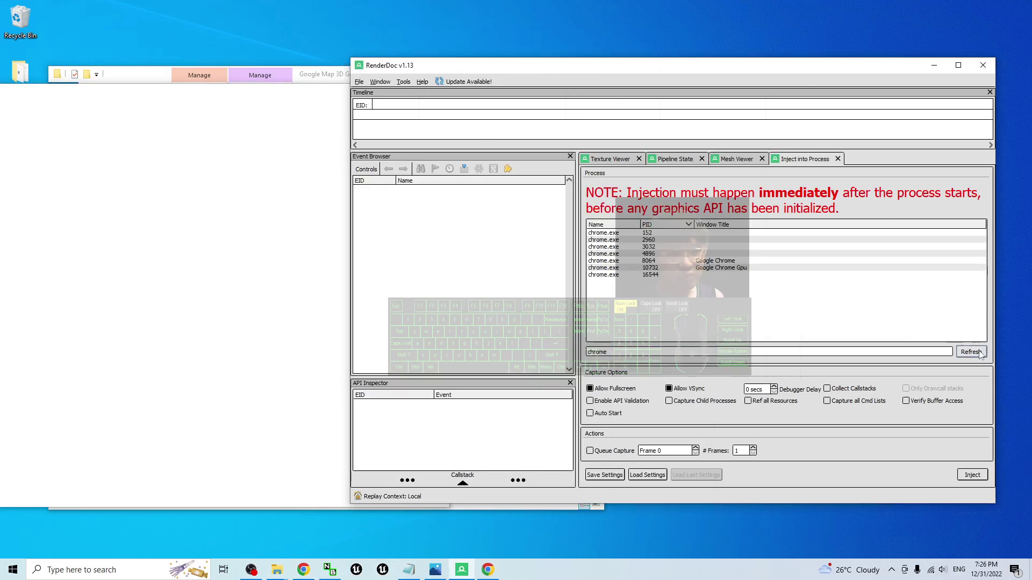
pyautogui.click(718, 268)
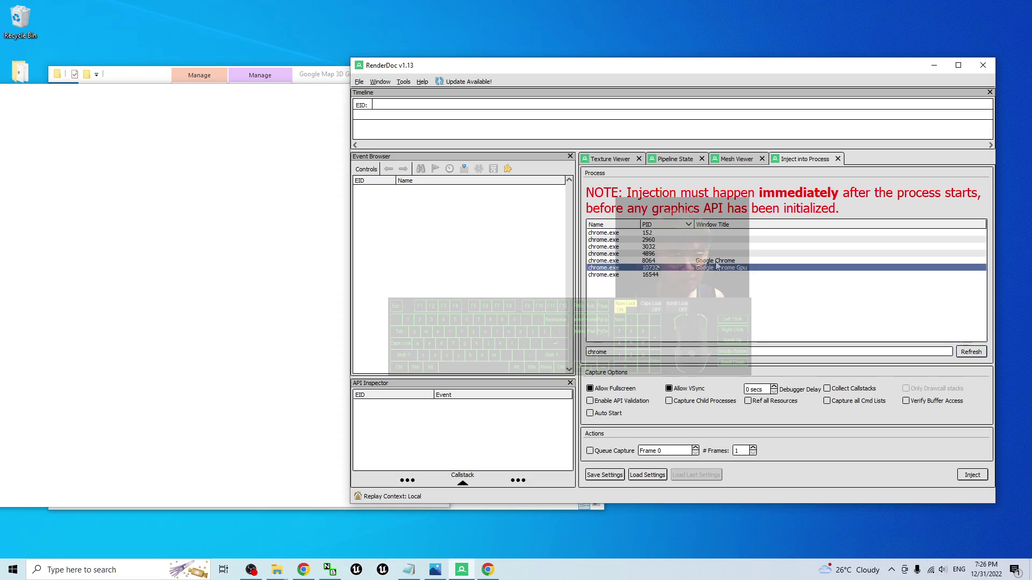
pyautogui.click(971, 476)
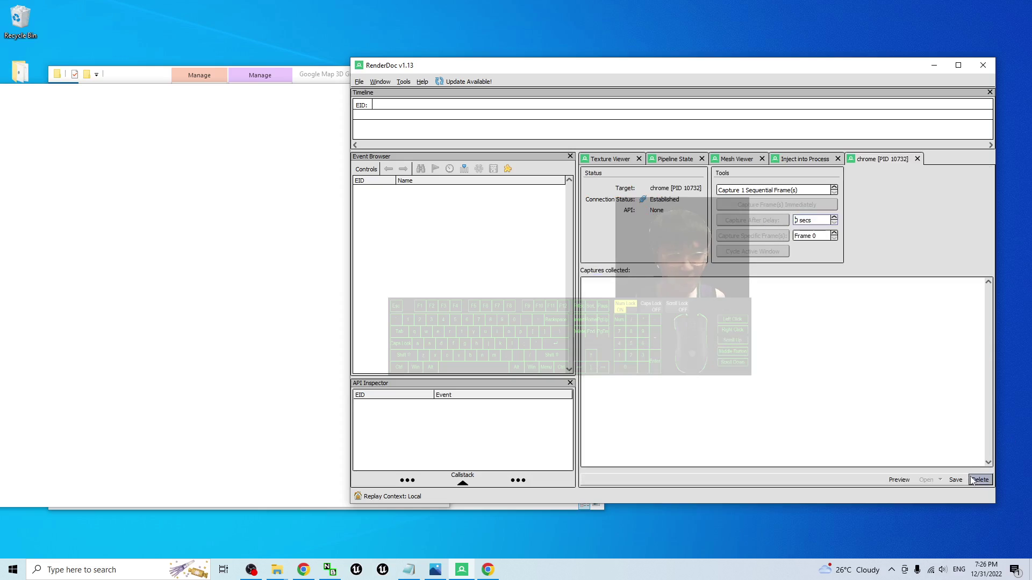
# Step: Minimize RenderDoc, confirm the Google Chrome Gpu message, and enter Chrome with the generic user profile
pyautogui.click(935, 65)
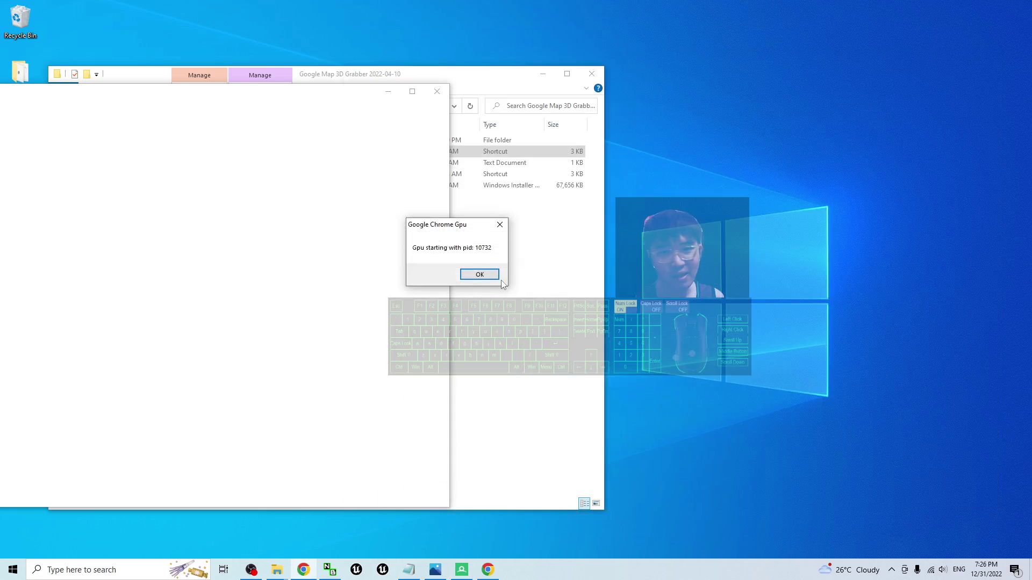
pyautogui.click(481, 275)
pyautogui.moveTo(290, 98); pyautogui.dragTo(623, 86)
pyautogui.click(504, 343)
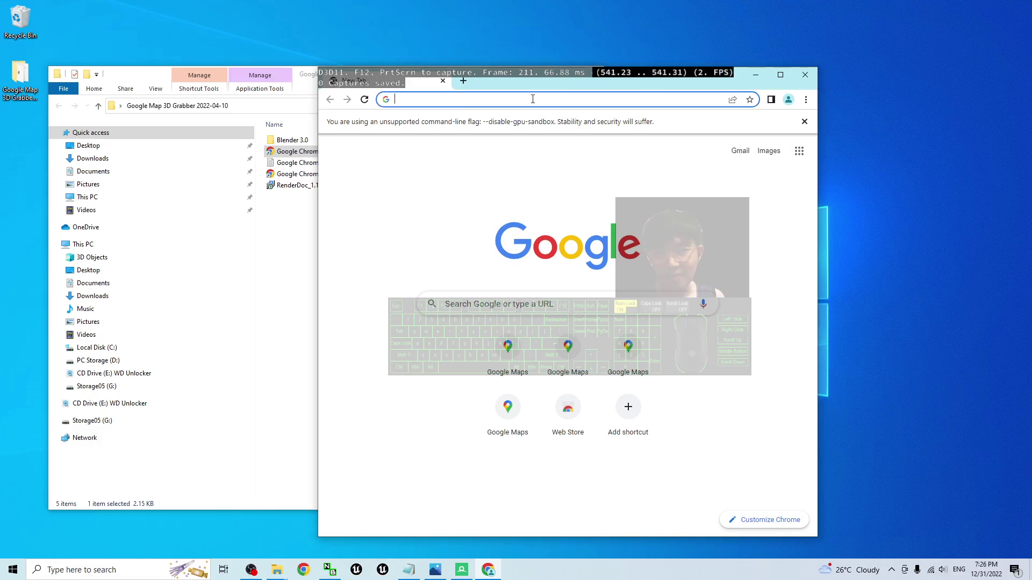
# Step: Minimize the grabber folder window and open maps.google.com in a maximized Chrome window
pyautogui.click(149, 79)
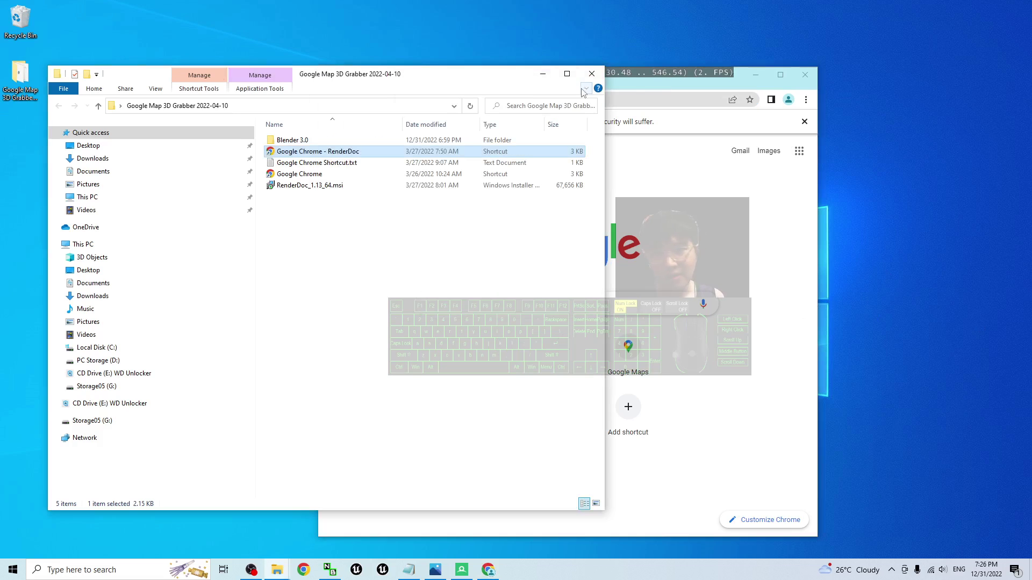
pyautogui.click(542, 74)
pyautogui.click(462, 110)
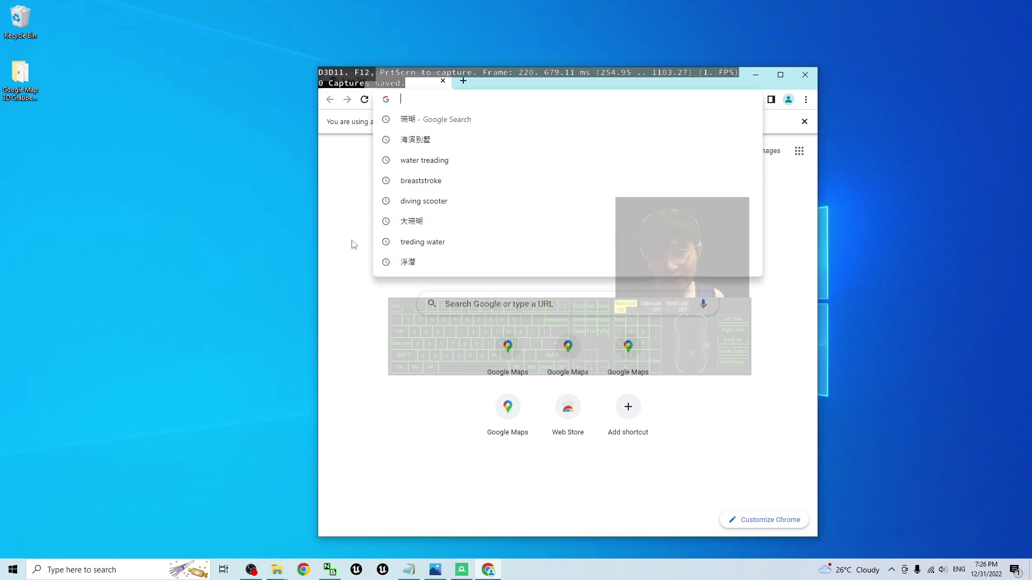
pyautogui.click(371, 159)
pyautogui.click(437, 96)
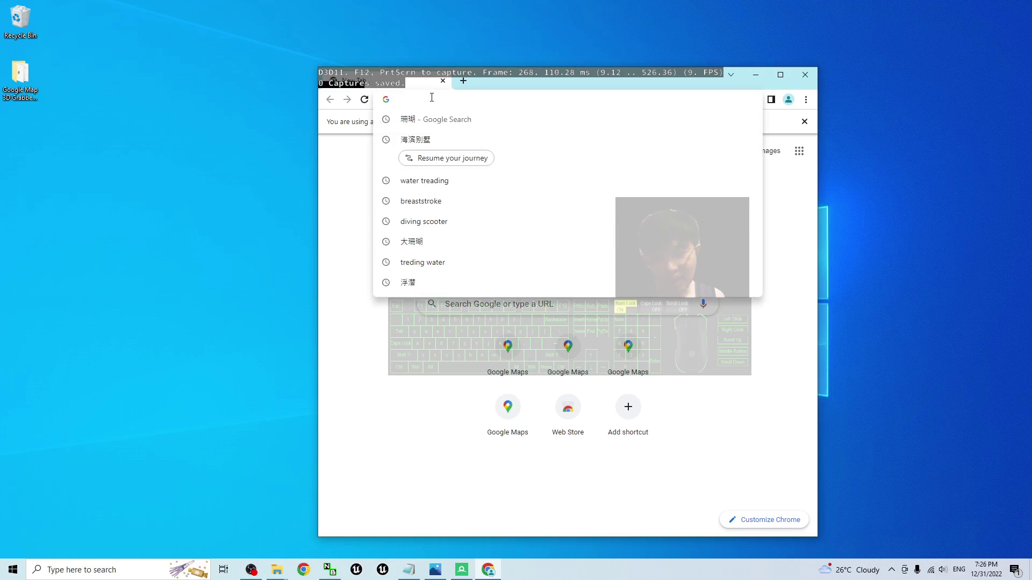
pyautogui.write('maps.googl')
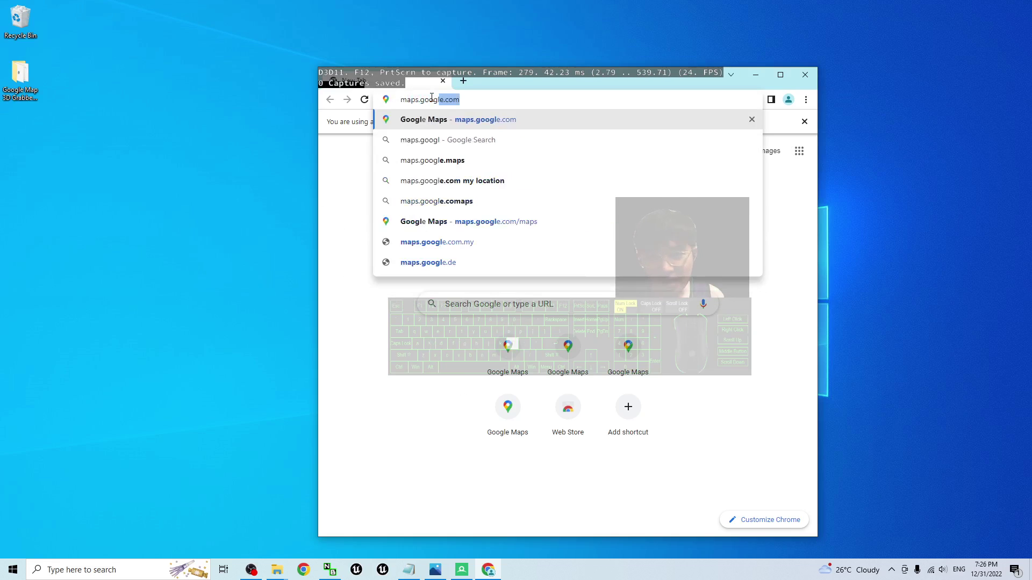
pyautogui.write('e.com')
pyautogui.press('Return')
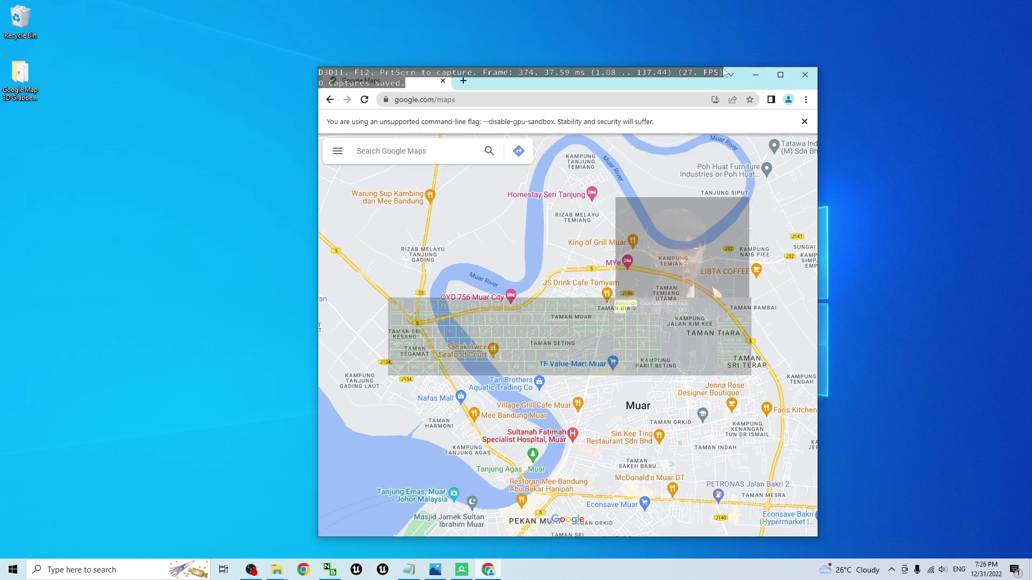
pyautogui.click(780, 76)
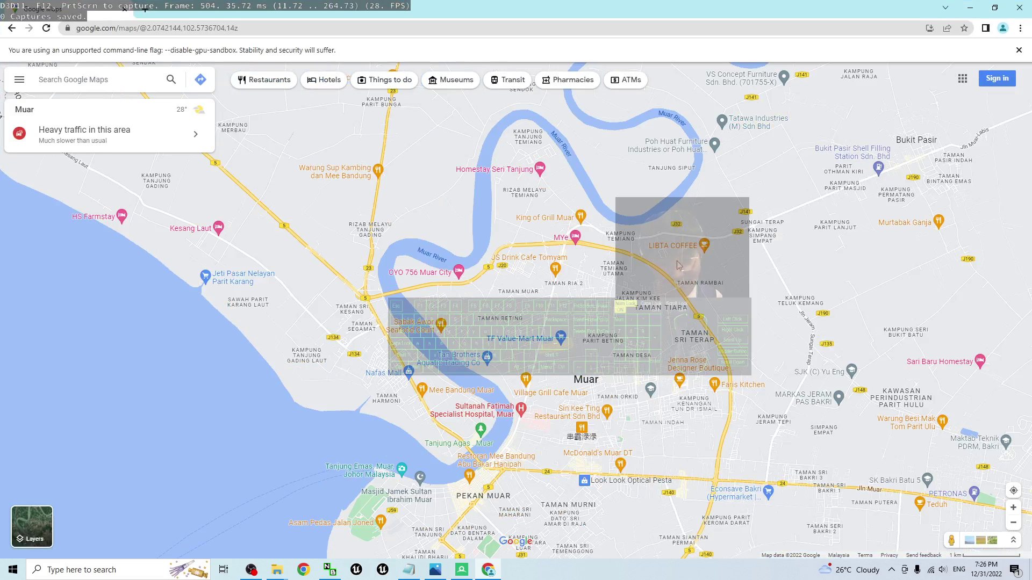
# Step: Switch the map to the Satellite type and enable Globe view in the map details
pyautogui.scroll(-5, 347, 361)
pyautogui.moveTo(215, 406); pyautogui.dragTo(619, 464)
pyautogui.scroll(-3, 645, 446)
pyautogui.scroll(-8, 805, 284)
pyautogui.moveTo(805, 284); pyautogui.dragTo(406, 307)
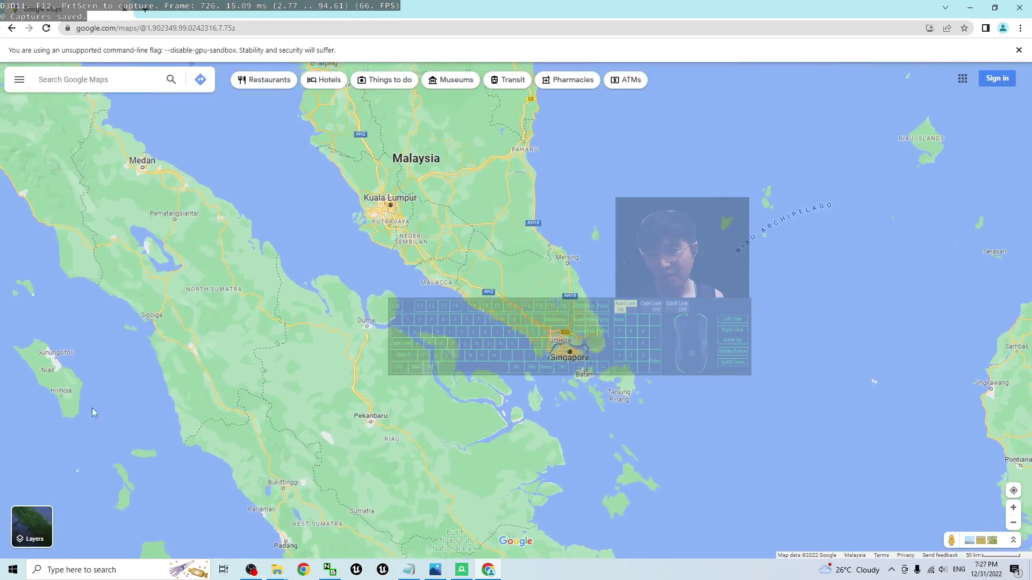
pyautogui.click(32, 527)
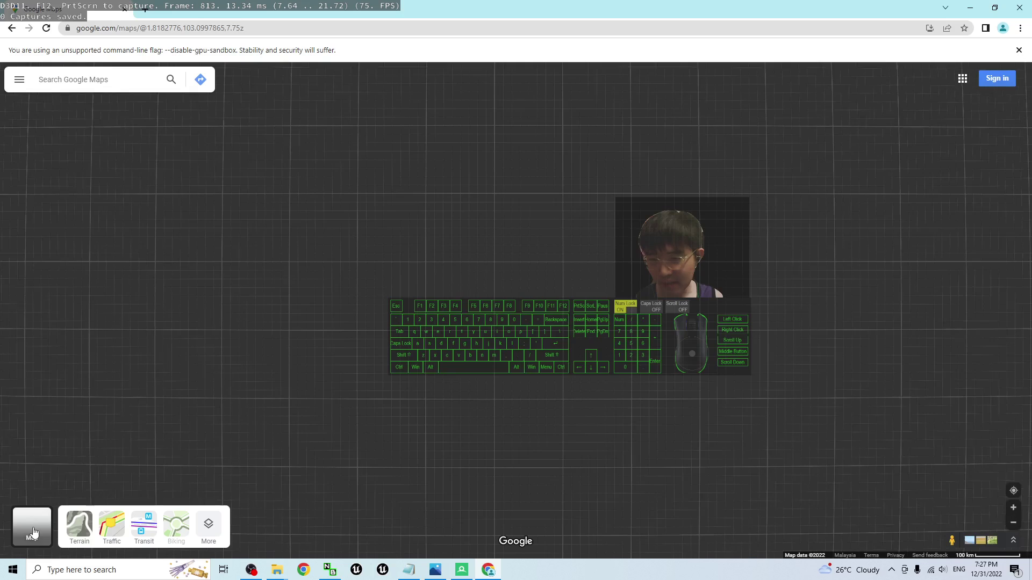
pyautogui.click(203, 535)
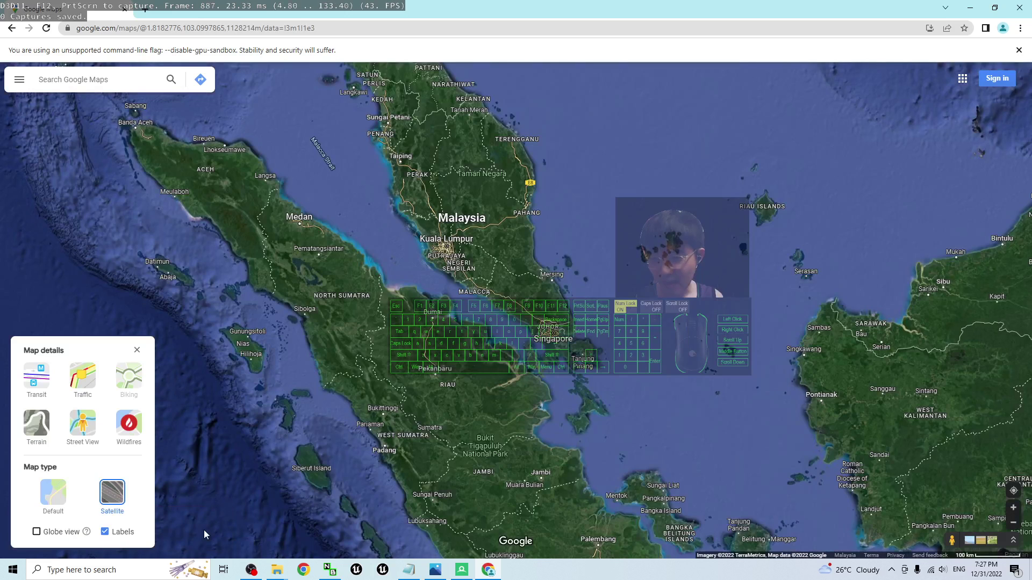
pyautogui.click(36, 533)
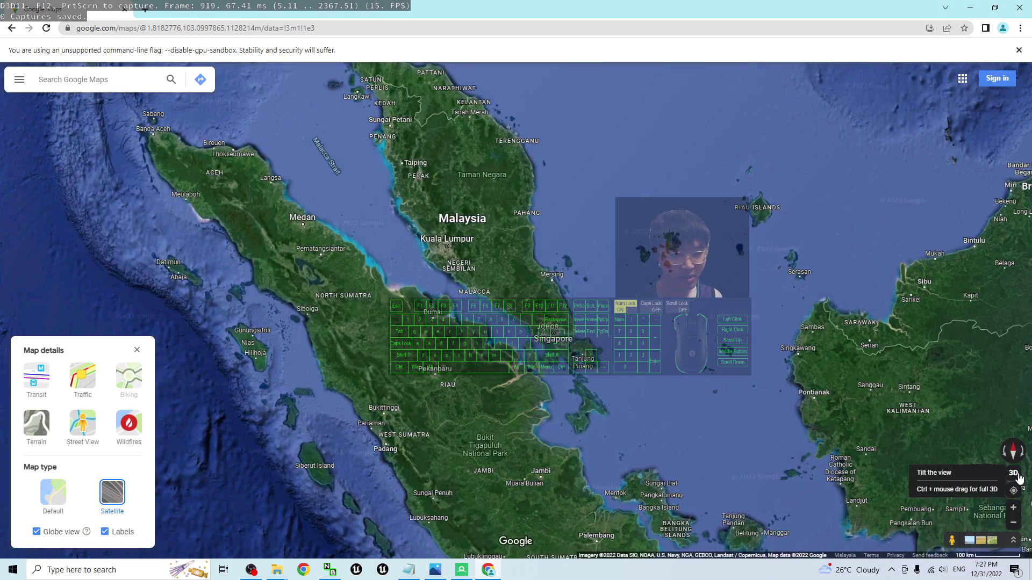
# Step: Zoom out into space, choose the Moon as the celestial body, and close the map details
pyautogui.click(697, 411)
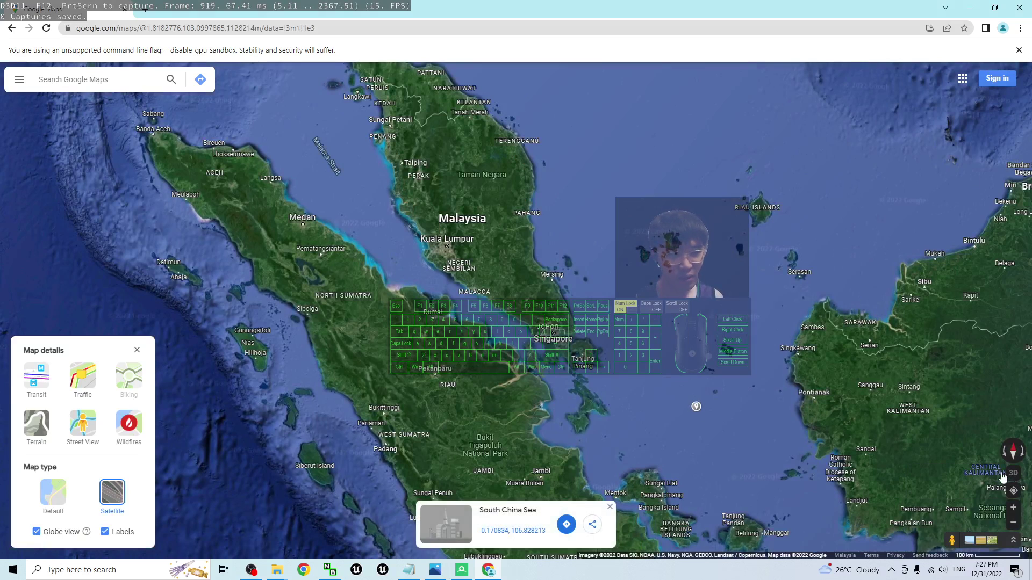
pyautogui.click(582, 309)
pyautogui.scroll(-10, 603, 295)
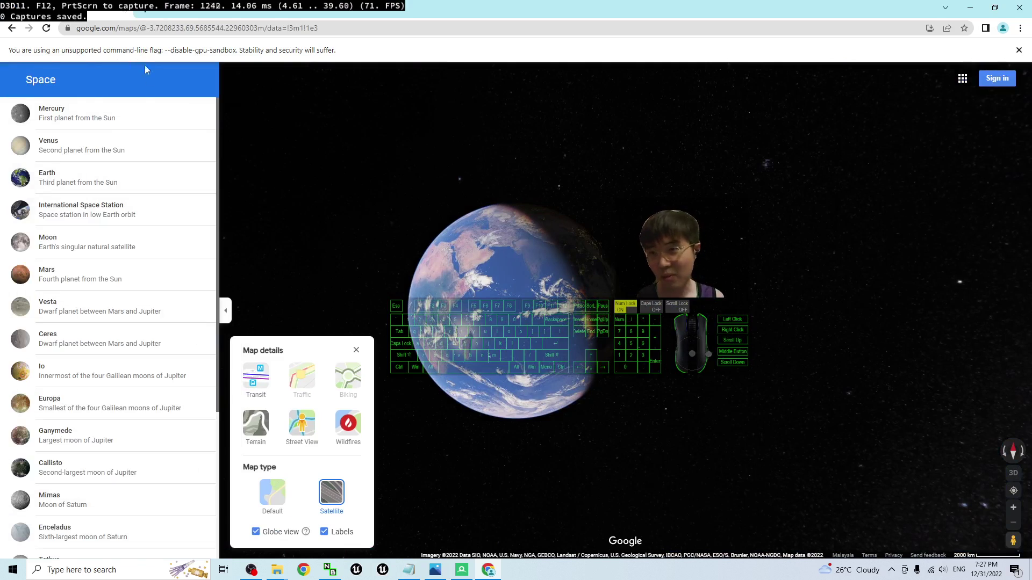
pyautogui.click(49, 245)
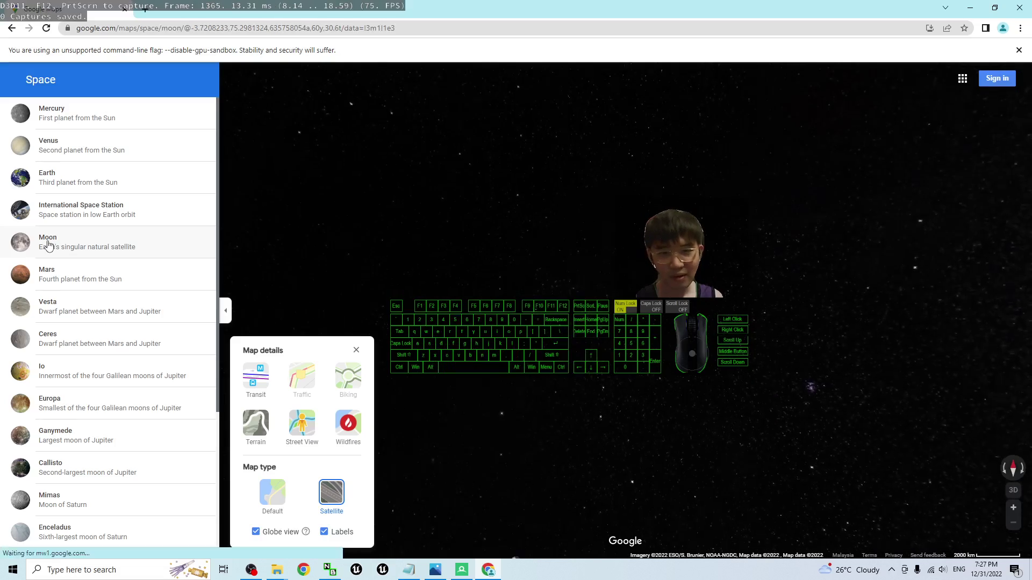
pyautogui.click(357, 350)
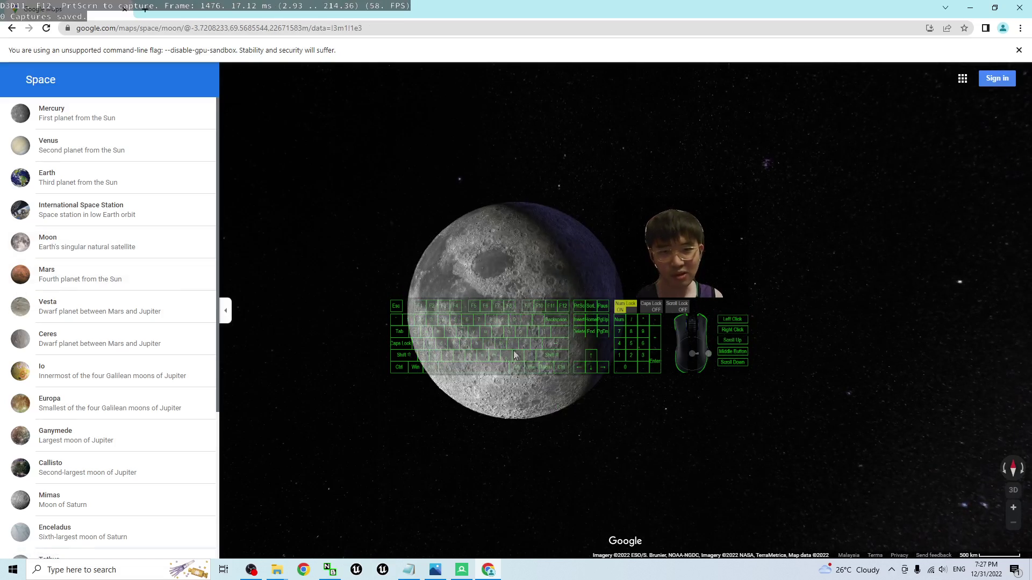
# Step: Zoom in on the Moon's surface near the Backlund crater and tilt the view into 3D
pyautogui.scroll(10, 583, 339)
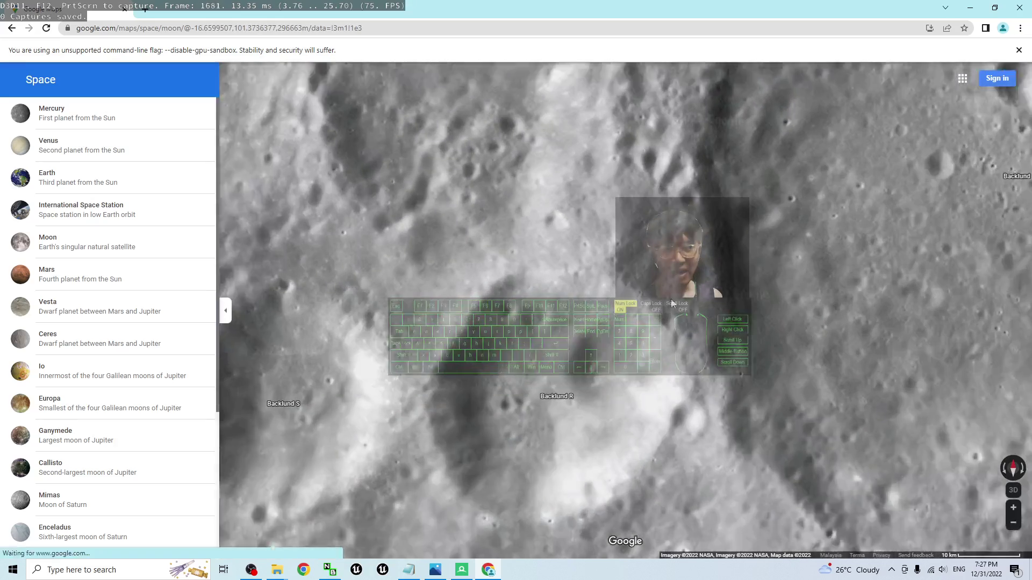
pyautogui.scroll(2, 671, 299)
pyautogui.click(1013, 492)
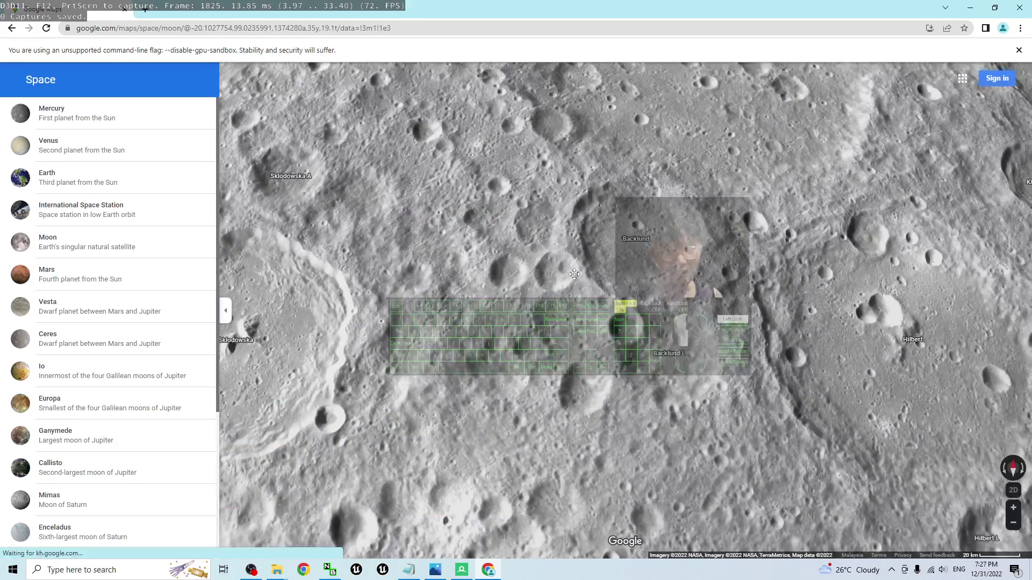
pyautogui.moveTo(574, 274); pyautogui.dragTo(527, 262)
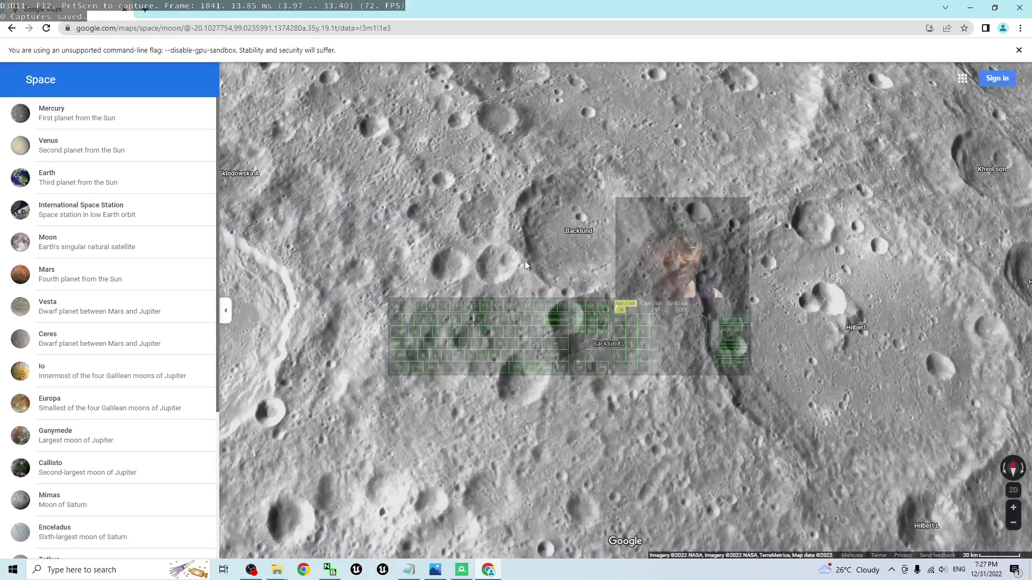
pyautogui.scroll(4, 526, 262)
pyautogui.moveTo(569, 317); pyautogui.dragTo(220, 268)
pyautogui.scroll(-2, 592, 263)
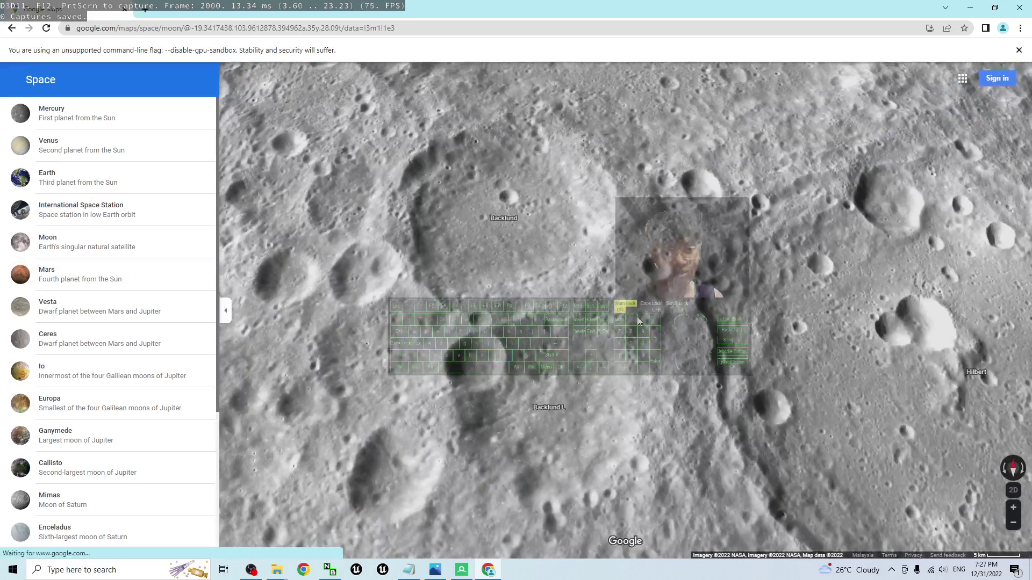
pyautogui.moveTo(440, 231); pyautogui.dragTo(555, 236)
pyautogui.scroll(2, 554, 235)
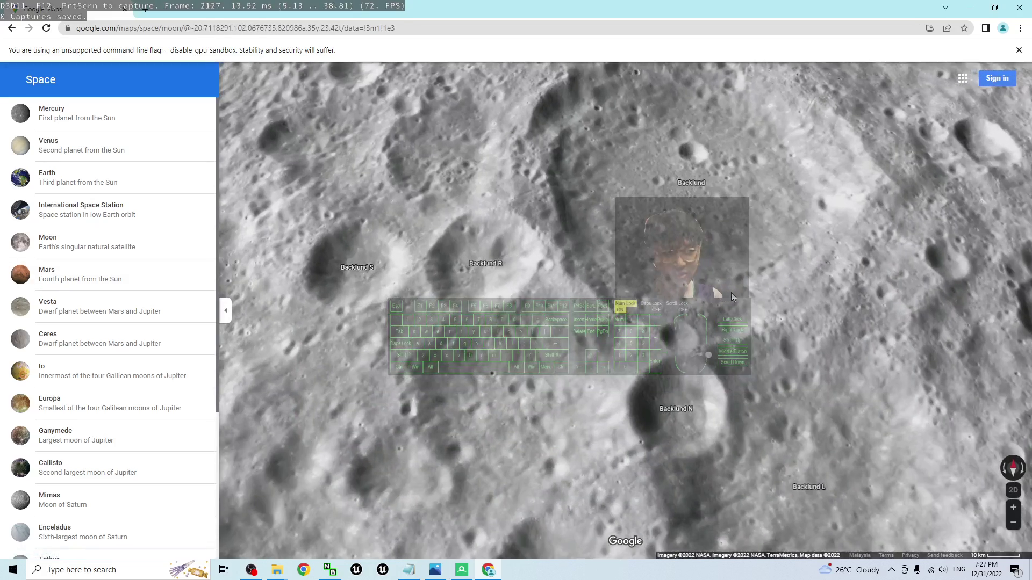
# Step: Turn the tilt off and back on, and examine the lunar terrain from the whole Moon down to Backlund E
pyautogui.click(1014, 491)
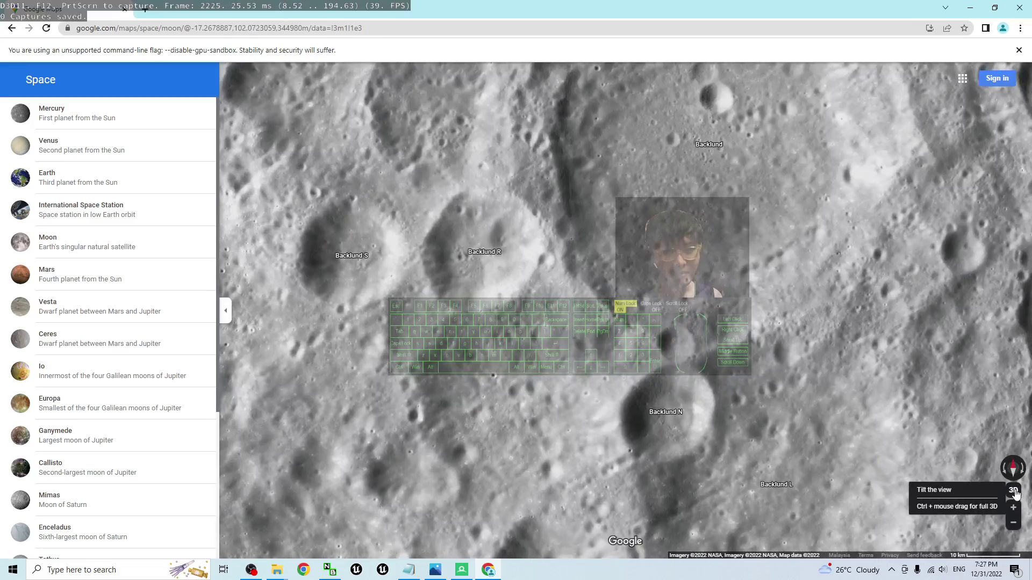
pyautogui.click(1021, 497)
pyautogui.scroll(-3, 483, 301)
pyautogui.moveTo(452, 285); pyautogui.dragTo(398, 319)
pyautogui.scroll(-5, 605, 292)
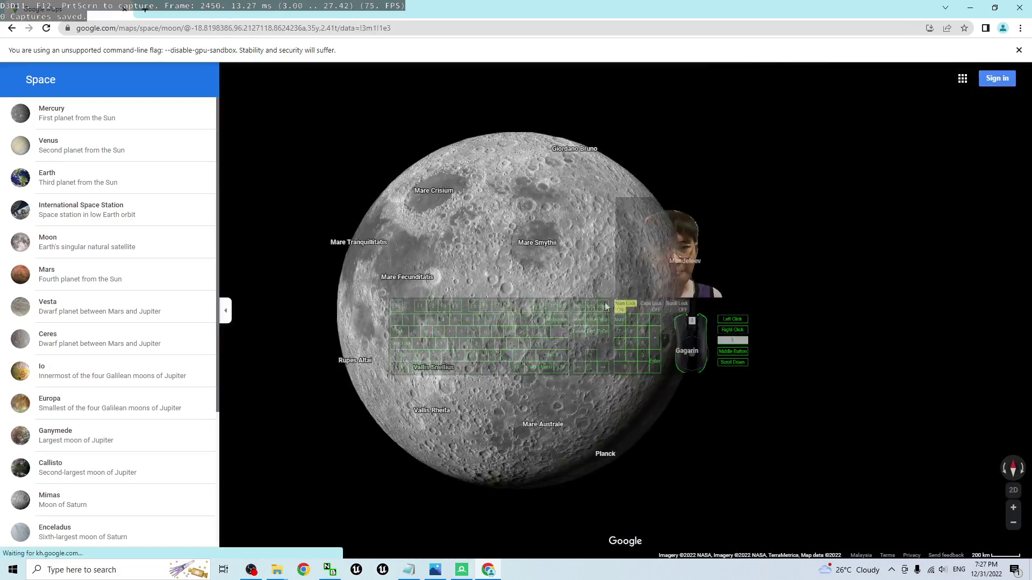
pyautogui.scroll(5, 605, 305)
pyautogui.scroll(10, 602, 309)
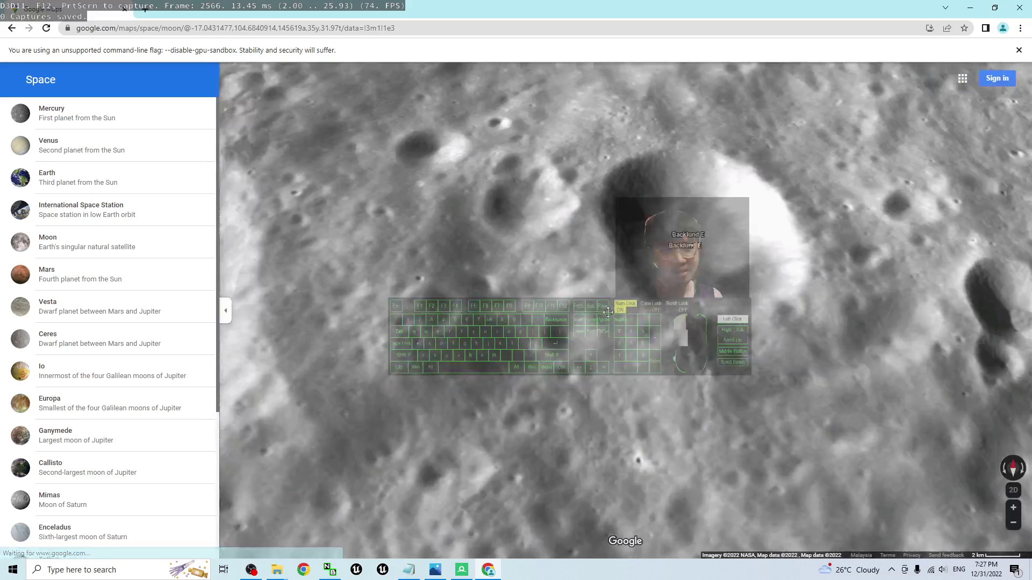
pyautogui.scroll(-3, 691, 186)
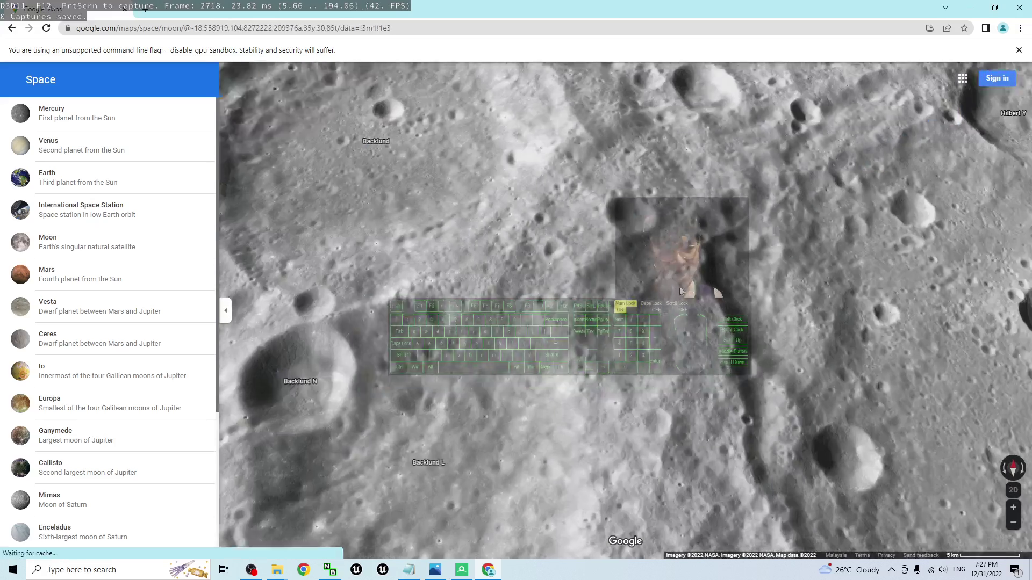
# Step: Frame the Backlund crater and its surrounding craters in the tilted 3D view
pyautogui.moveTo(680, 291); pyautogui.dragTo(769, 326)
pyautogui.moveTo(807, 295); pyautogui.dragTo(598, 334)
pyautogui.scroll(-3, 678, 97)
pyautogui.scroll(3, 628, 273)
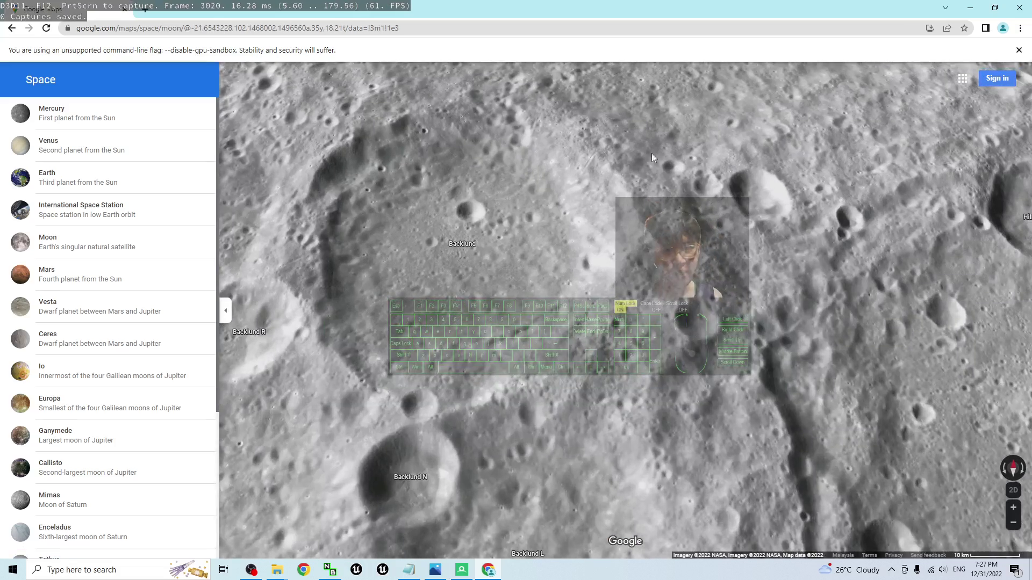
pyautogui.scroll(-2, 450, 182)
pyautogui.moveTo(451, 181); pyautogui.dragTo(557, 208)
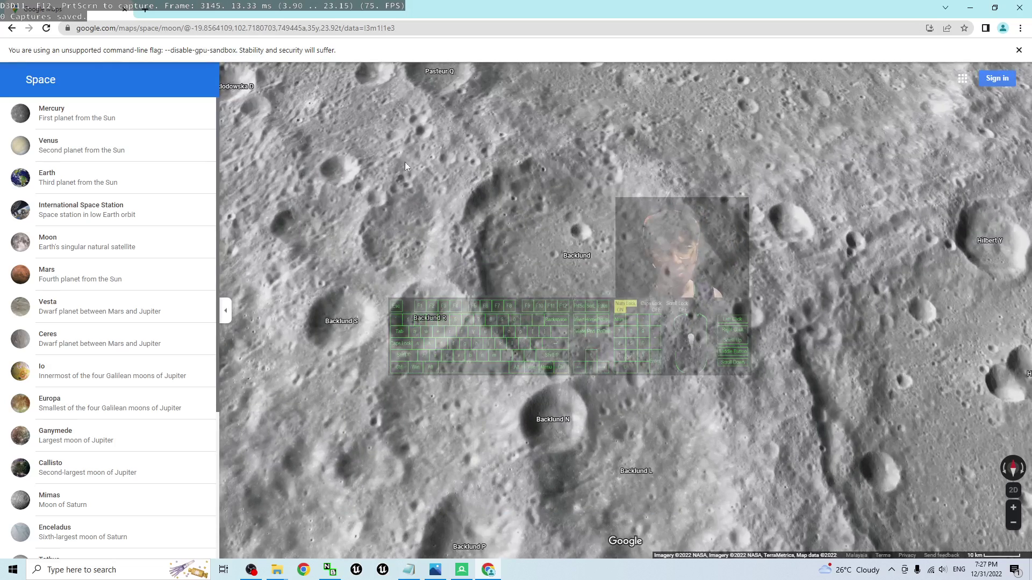
pyautogui.moveTo(546, 260); pyautogui.dragTo(579, 268)
pyautogui.scroll(-2, 630, 322)
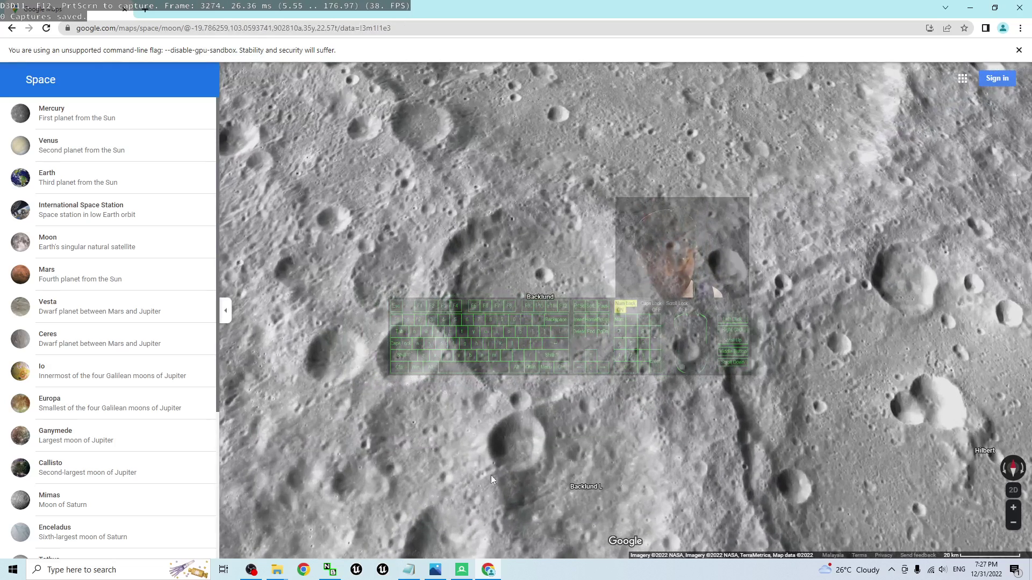
# Step: Trigger a RenderDoc capture with a 5-second delay and keep the lunar map moving in Chrome while the frame is captured
pyautogui.click(462, 570)
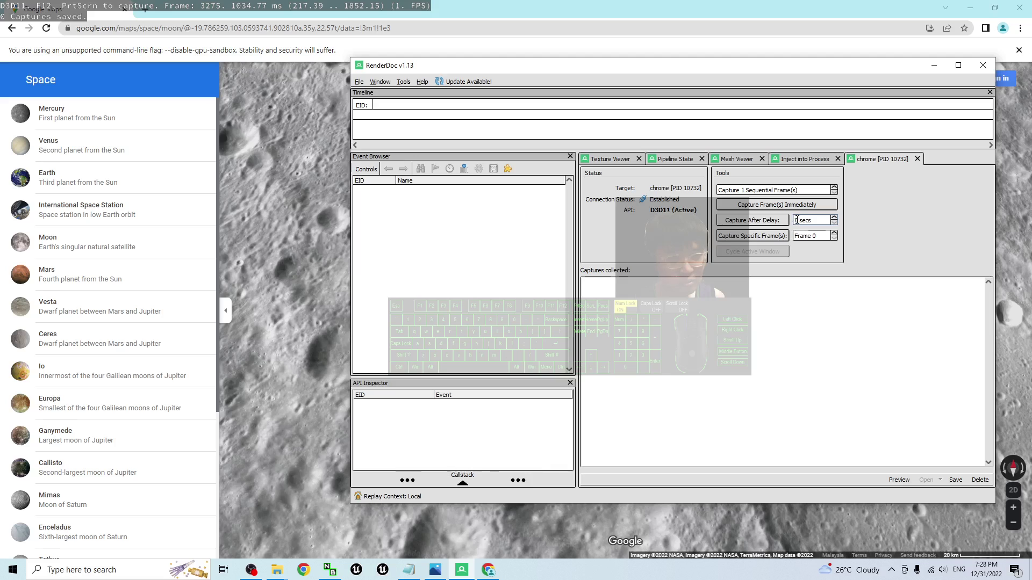
pyautogui.doubleClick(799, 220)
pyautogui.click(753, 220)
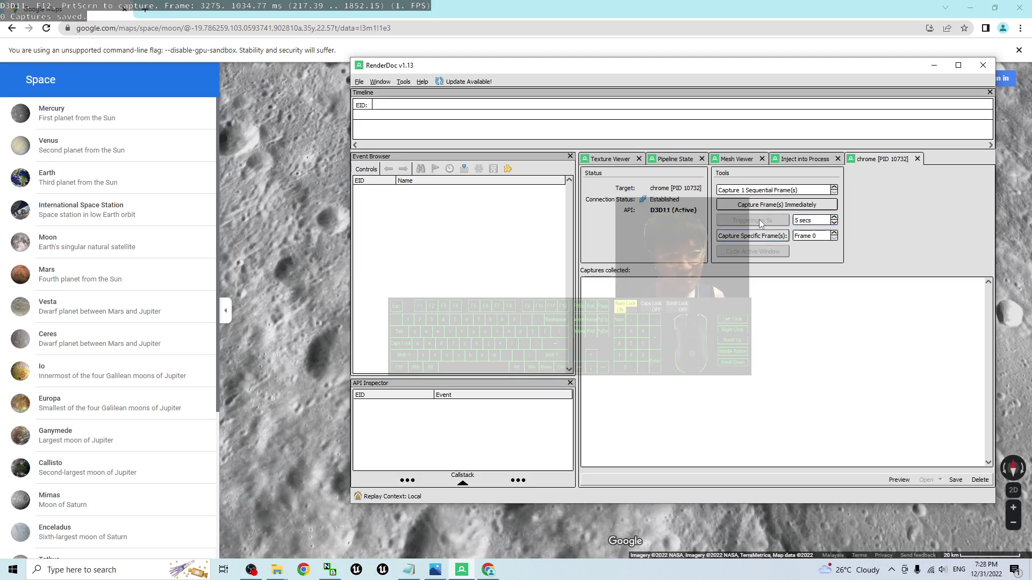
pyautogui.click(608, 5)
pyautogui.moveTo(619, 322); pyautogui.dragTo(660, 343)
pyautogui.press('F12')
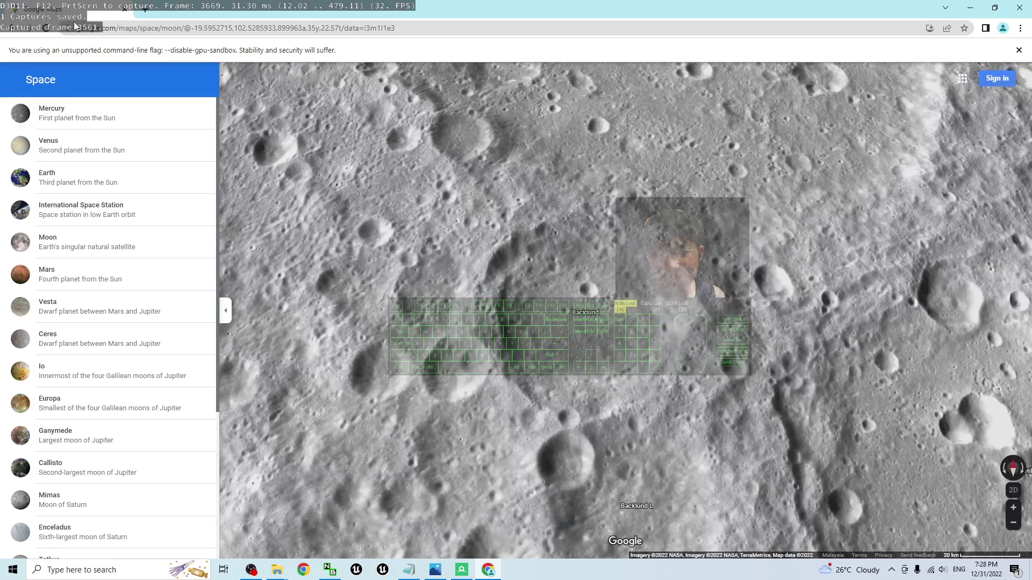
# Step: Switch back to RenderDoc and minimize the Chrome window behind it
pyautogui.click(463, 570)
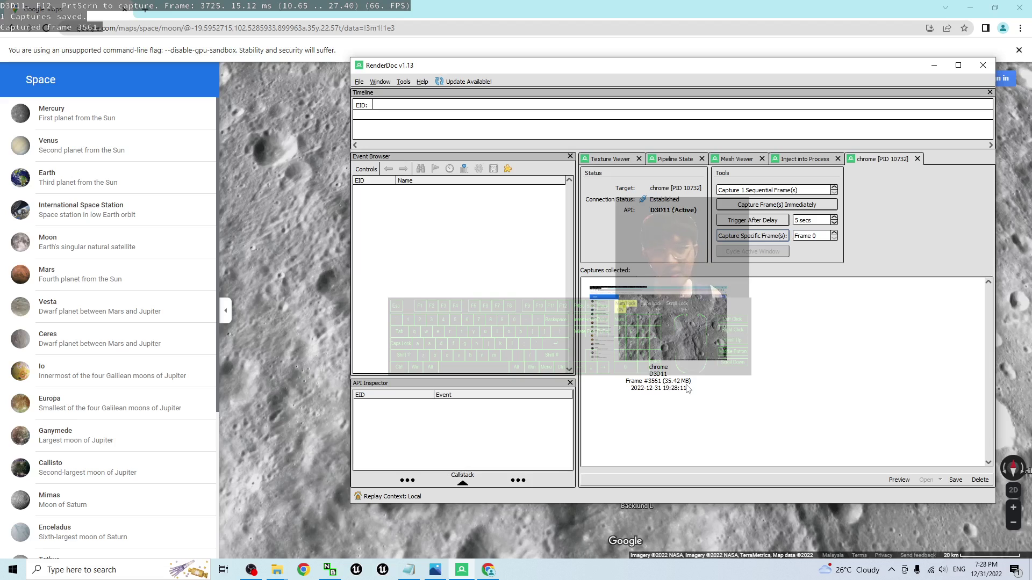
pyautogui.click(972, 9)
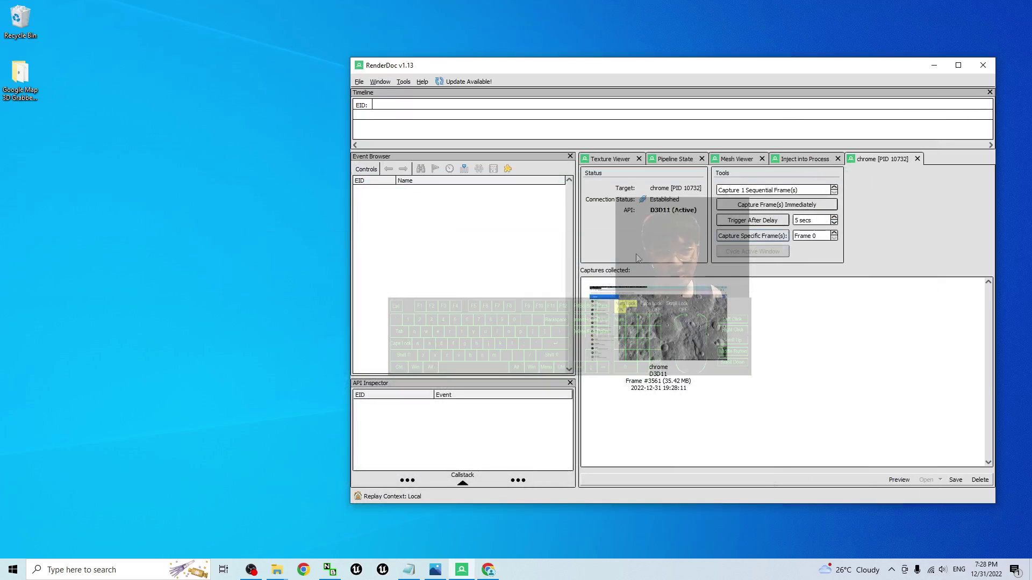
pyautogui.rightClick(650, 309)
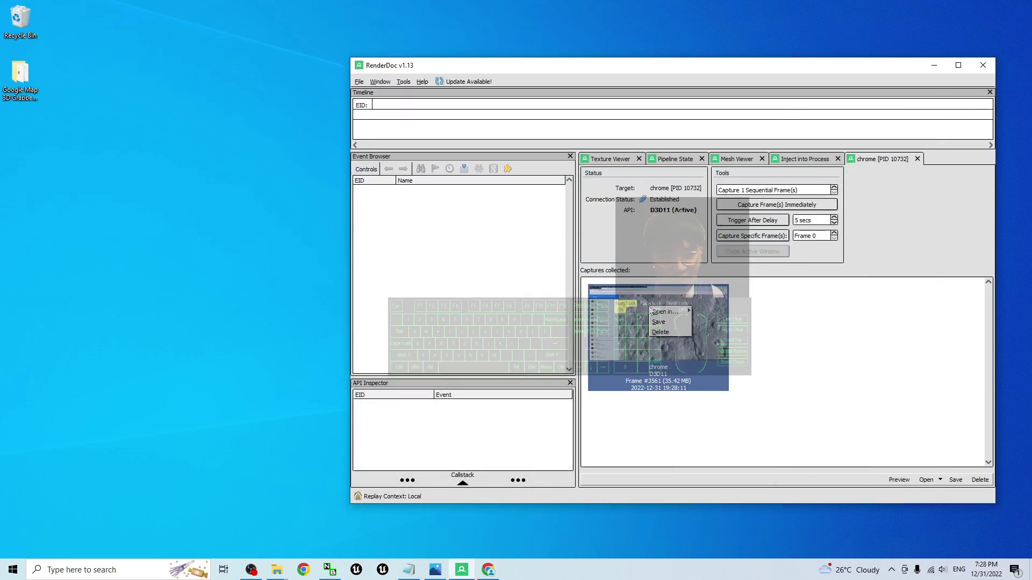
pyautogui.click(662, 322)
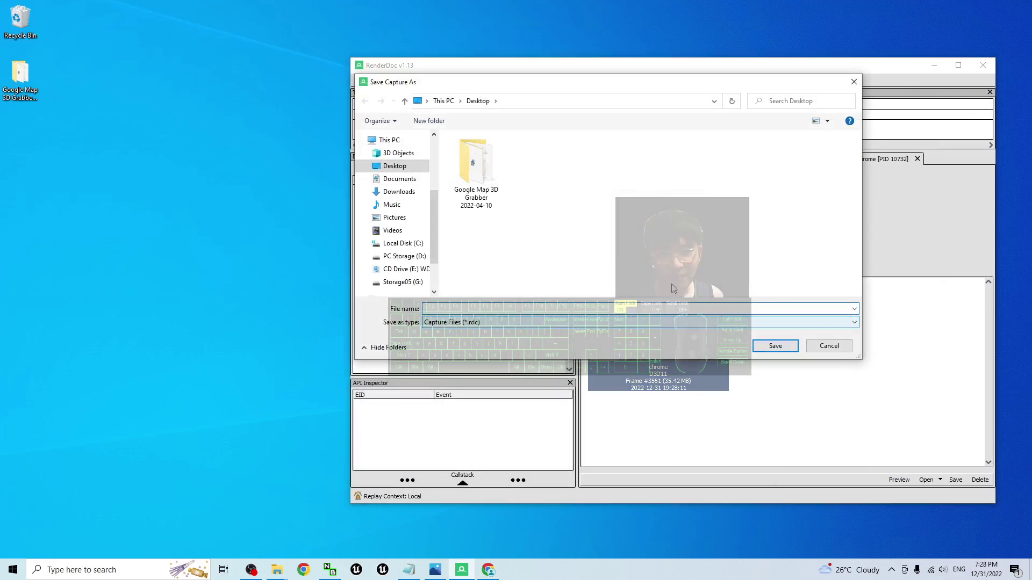
pyautogui.click(829, 346)
# Step: Start saving the captured frame, and create and open a new folder named moon01 on the Desktop
pyautogui.rightClick(665, 316)
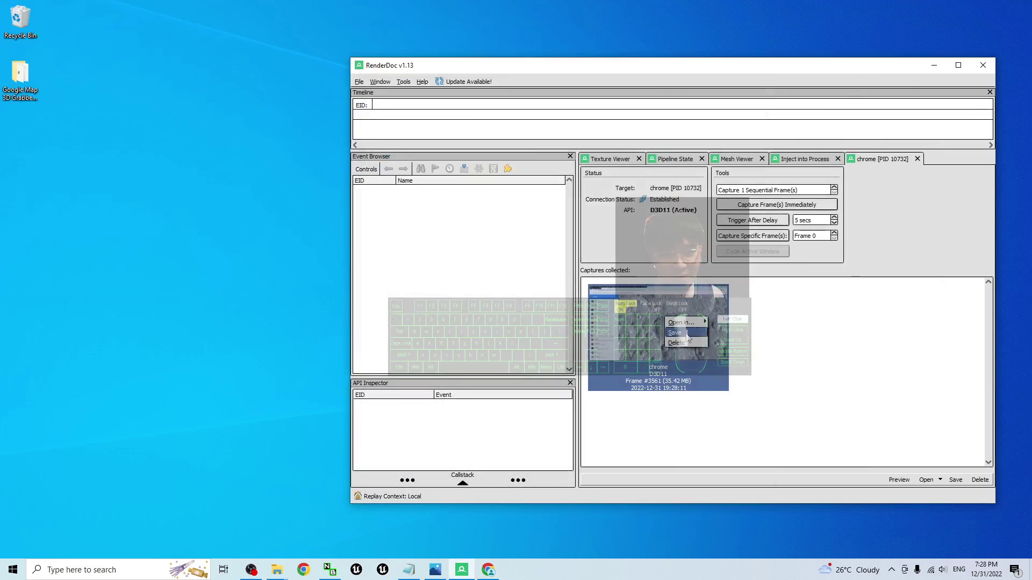
pyautogui.click(664, 330)
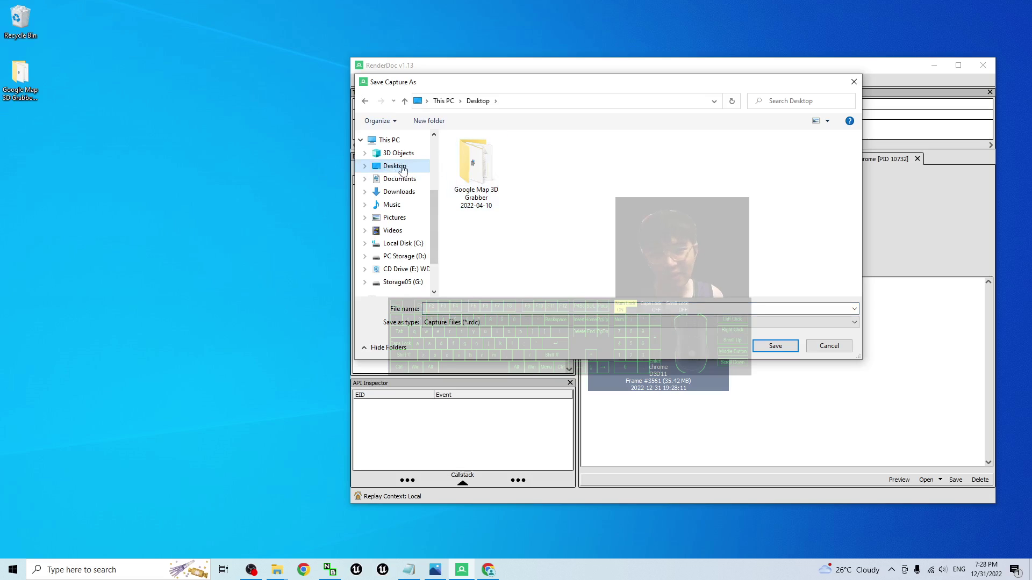
pyautogui.rightClick(560, 203)
pyautogui.moveTo(645, 328)
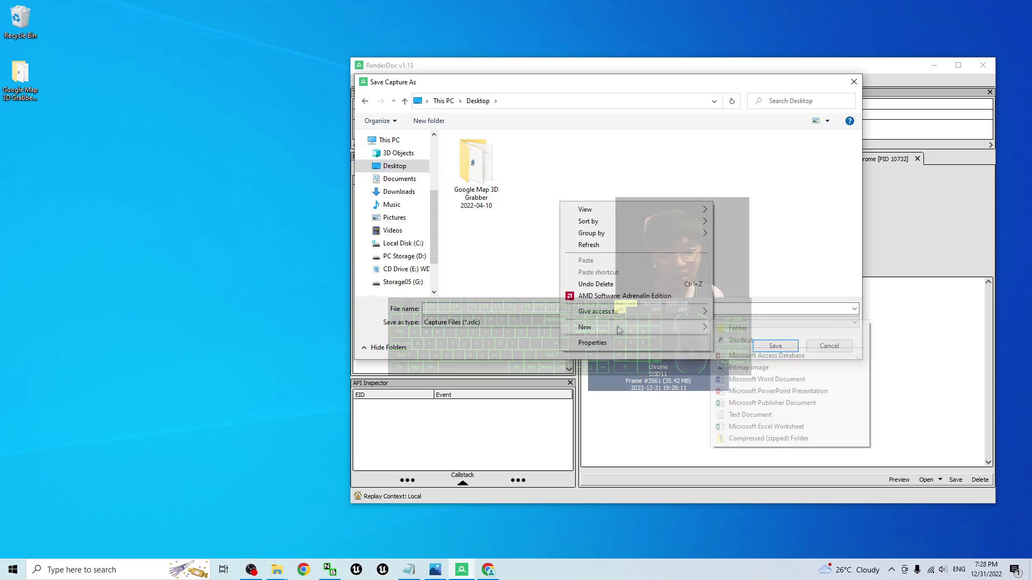
pyautogui.click(761, 330)
pyautogui.write('m')
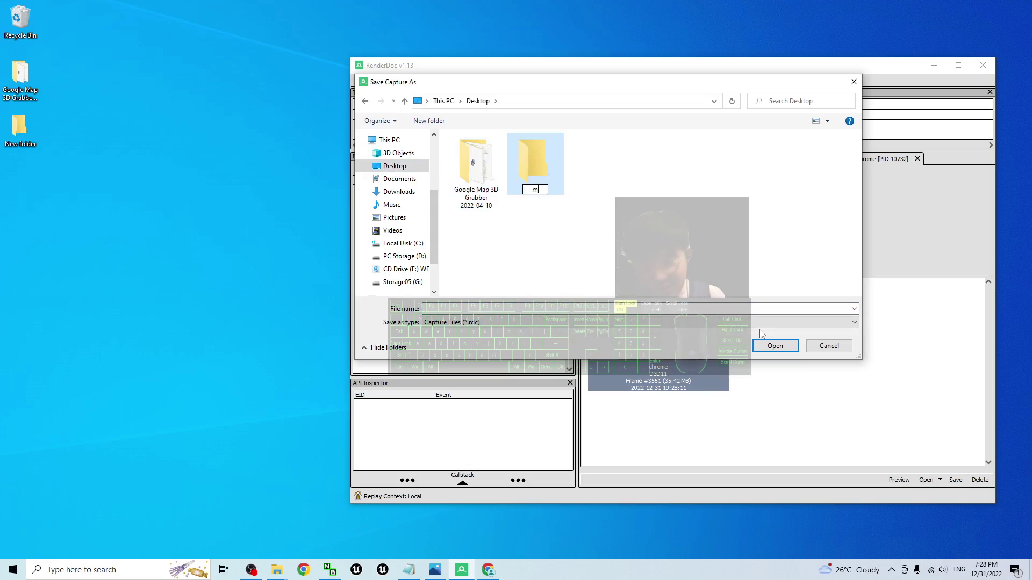
pyautogui.write('oon01')
pyautogui.press('Return')
pyautogui.press('Return')
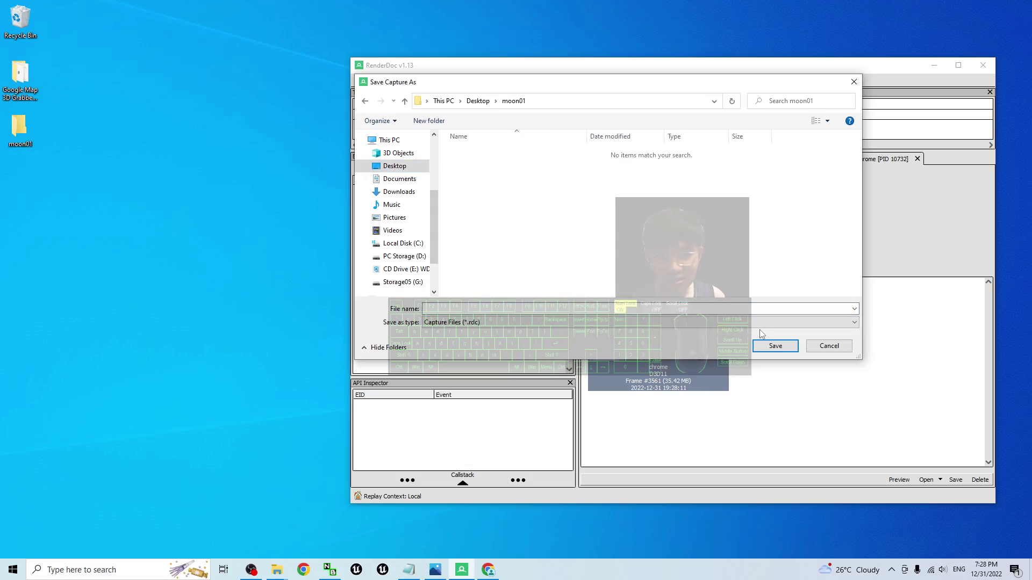
# Step: Save the capture as moon01 in the moon01 folder
pyautogui.click(448, 310)
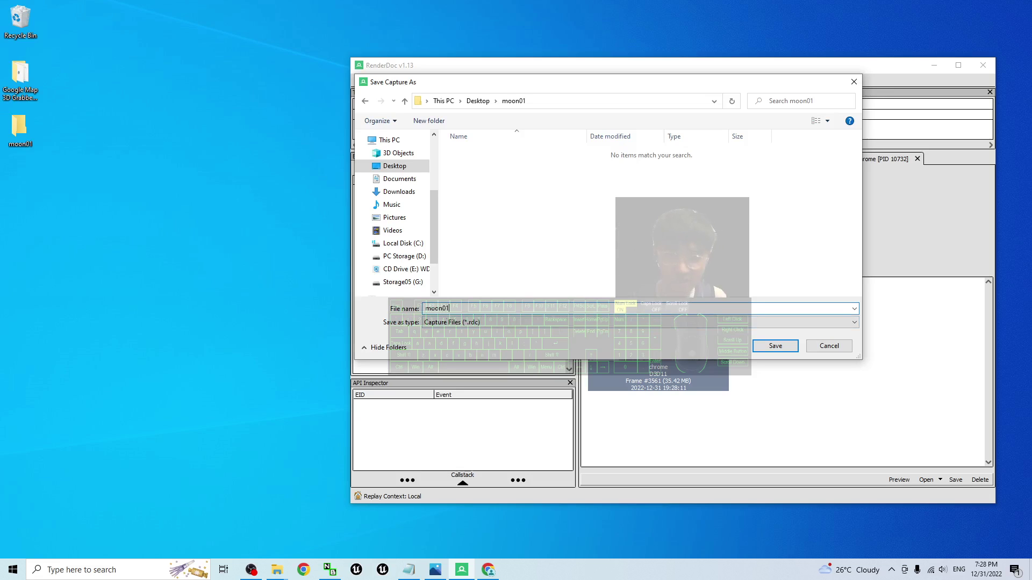
pyautogui.write('moon01')
pyautogui.press('Return')
# Step: Check the saved capture file in the desktop's moon01 folder, and clear the RenderDoc and folder windows off the desktop
pyautogui.doubleClick(20, 129)
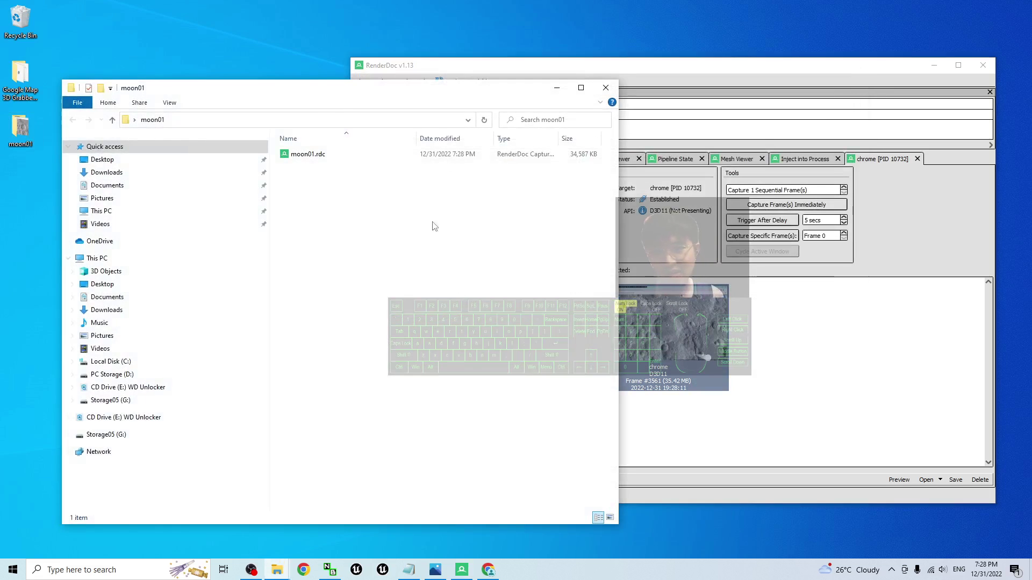
pyautogui.click(982, 67)
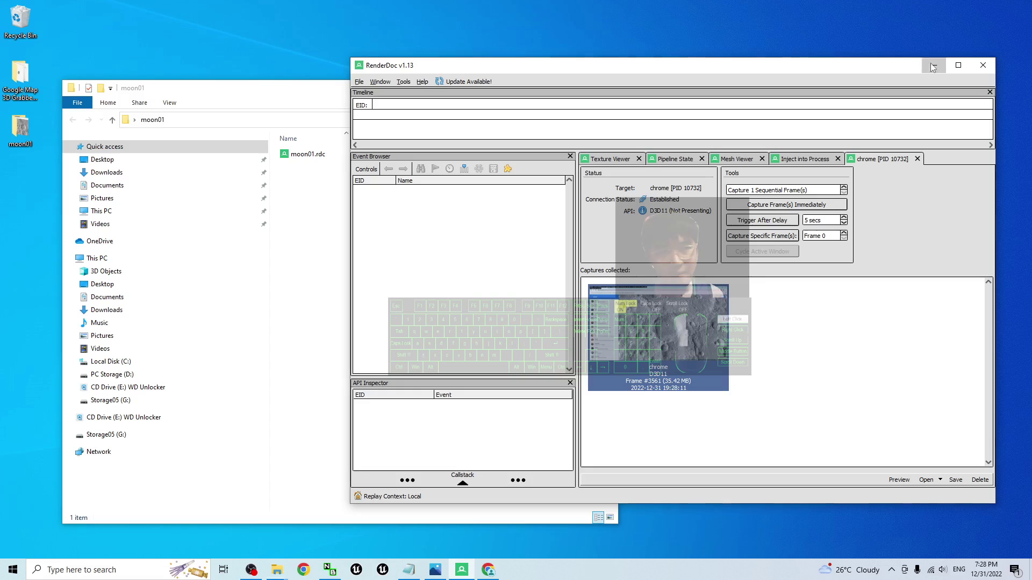
pyautogui.click(981, 67)
pyautogui.click(615, 92)
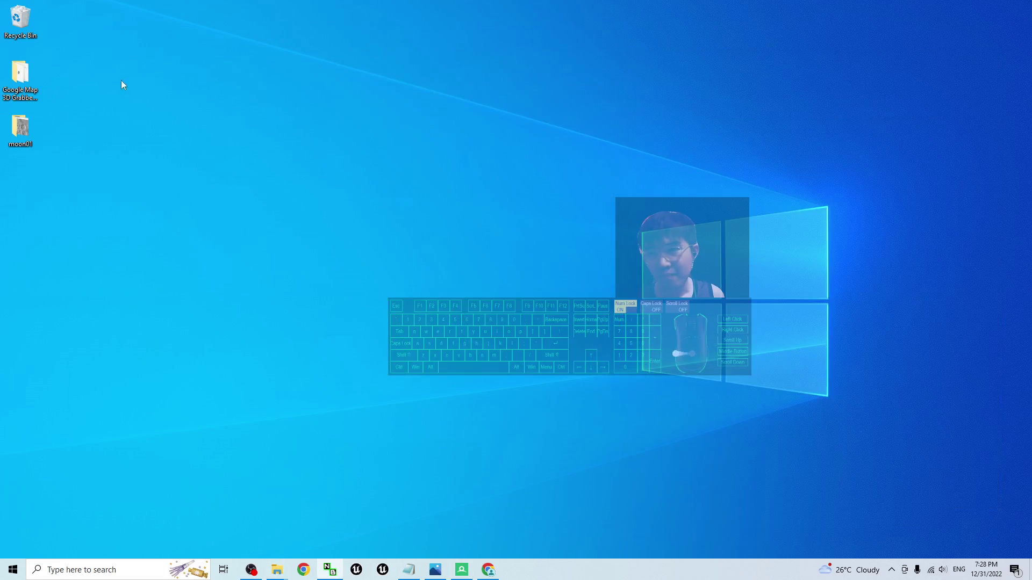
# Step: Launch blender.exe from the Blender 3.0 folder inside the desktop's Google Map 3D Grabber folder
pyautogui.doubleClick(20, 81)
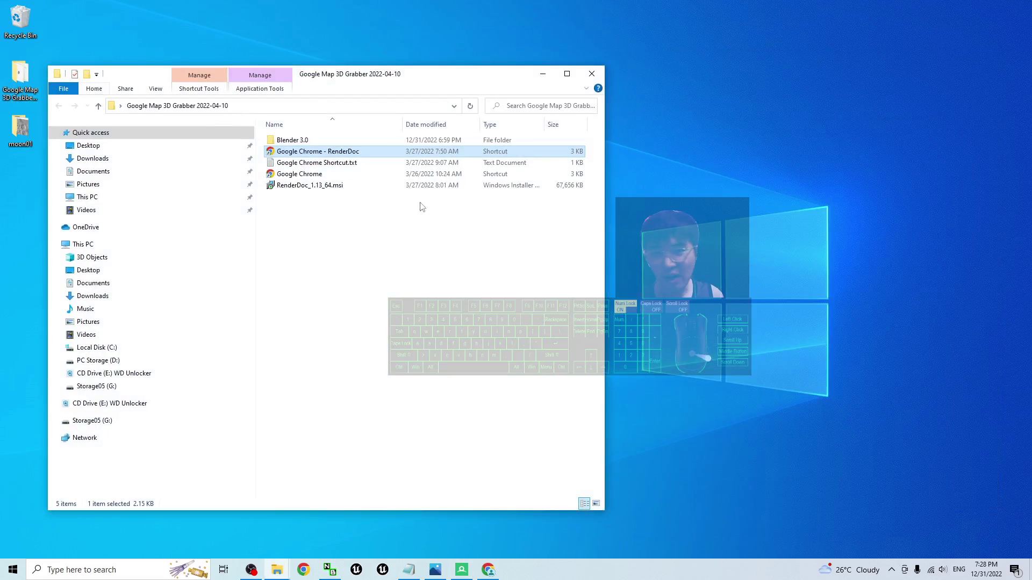
pyautogui.moveTo(346, 86); pyautogui.dragTo(684, 123)
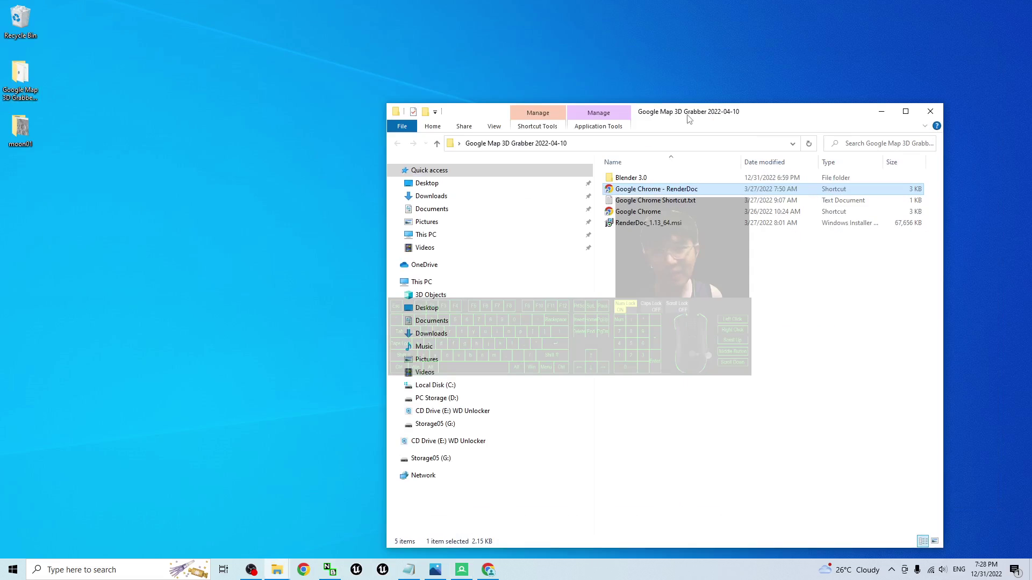
pyautogui.click(647, 179)
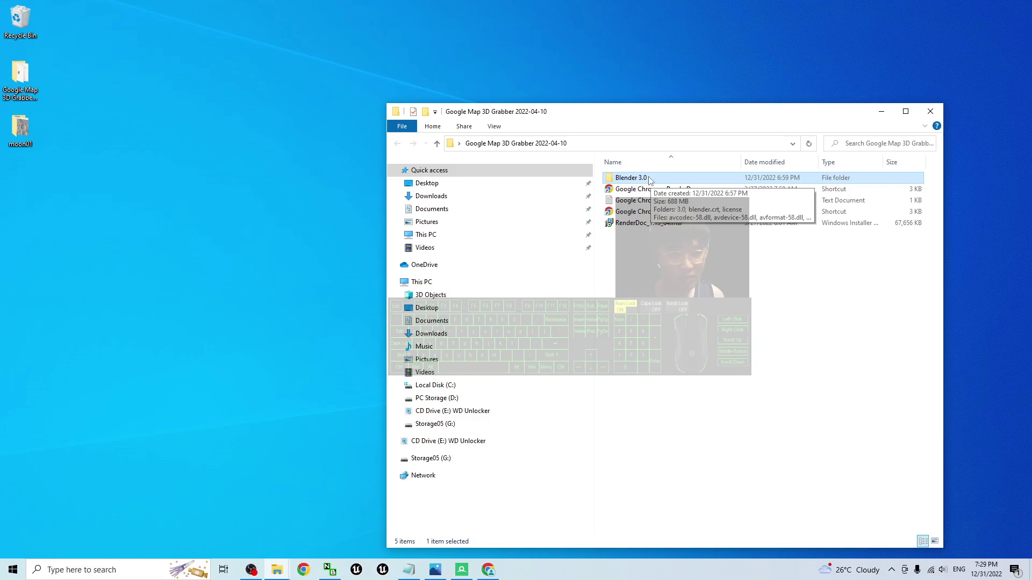
pyautogui.doubleClick(649, 179)
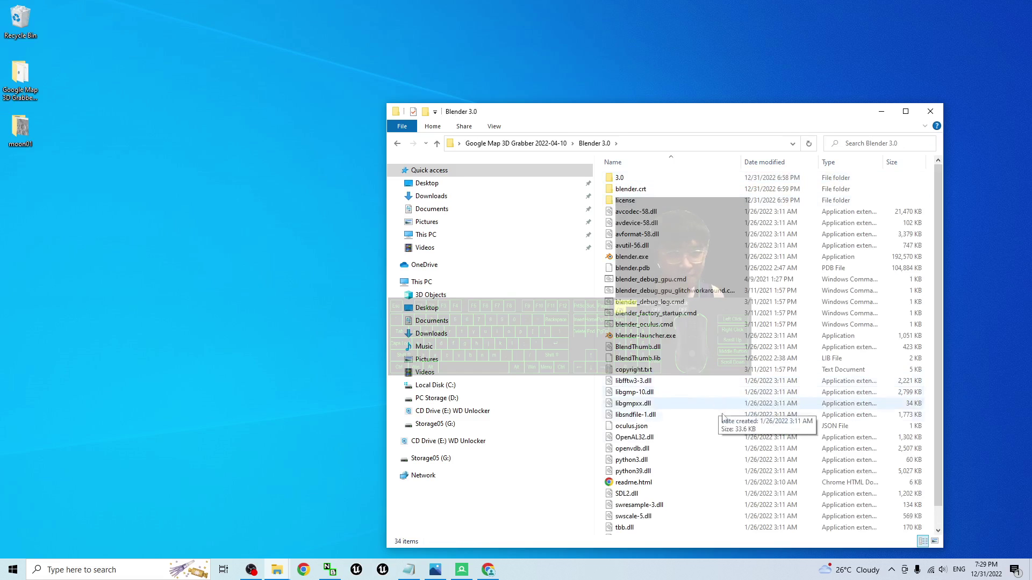
pyautogui.scroll(-1, 725, 434)
pyautogui.scroll(1, 725, 434)
pyautogui.doubleClick(640, 257)
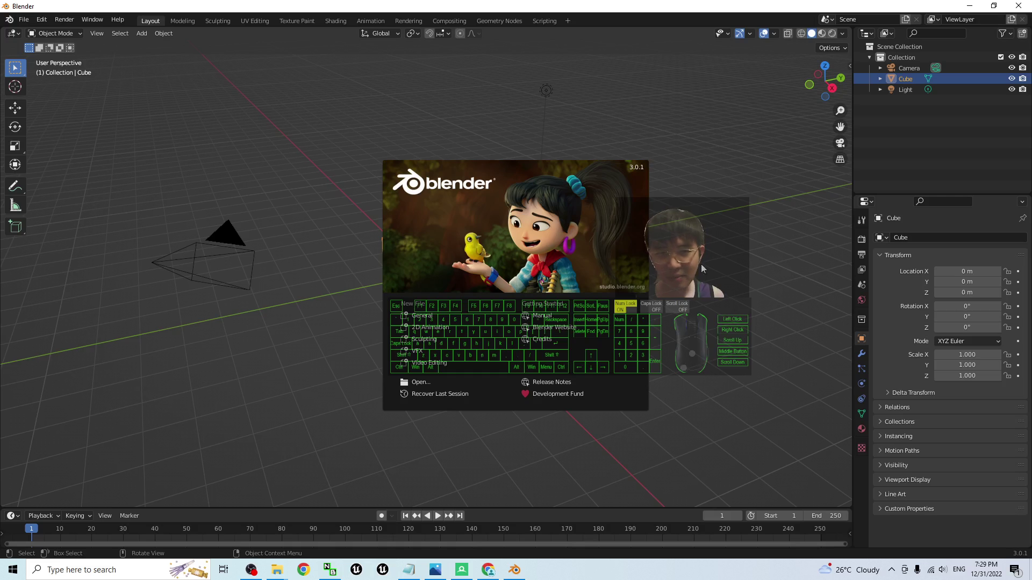
# Step: Dismiss the splash screen and delete the default camera, cube and light from the scene
pyautogui.click(260, 138)
pyautogui.moveTo(104, 187); pyautogui.dragTo(707, 388)
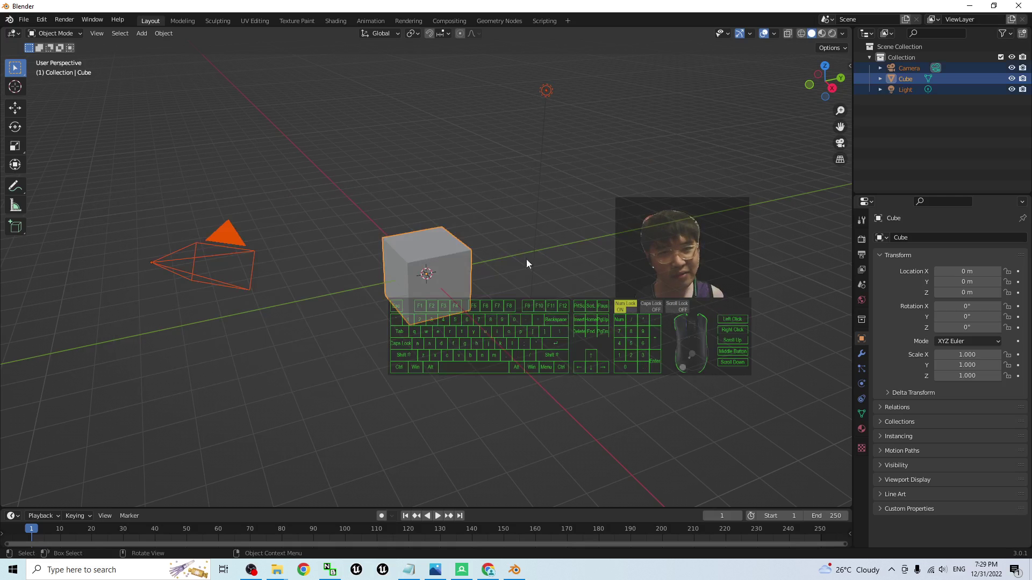
pyautogui.press('Delete')
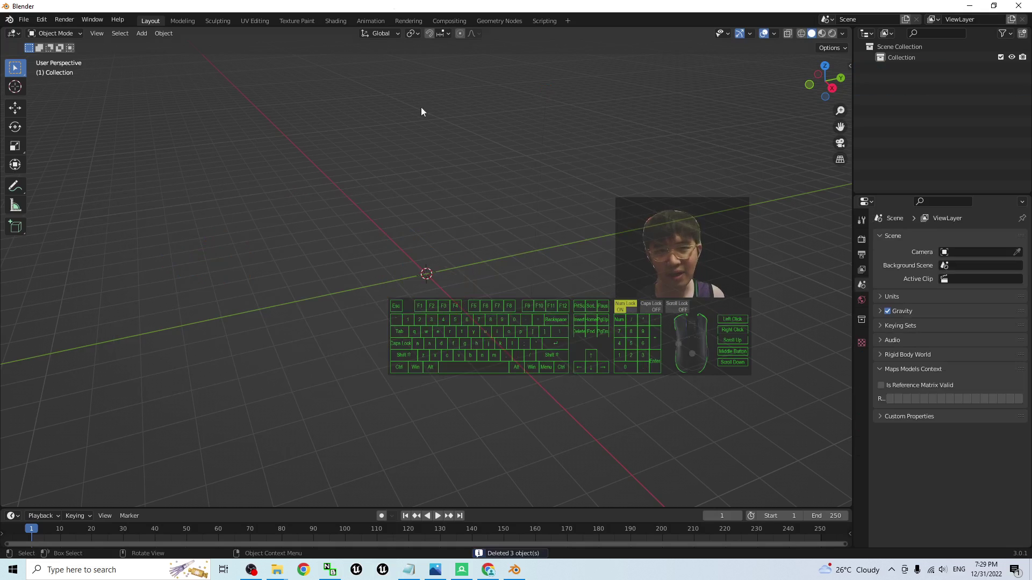
# Step: Search the add-on preferences for "map", make sure Maps Models Importer is enabled, and close the preferences
pyautogui.click(42, 20)
pyautogui.click(87, 172)
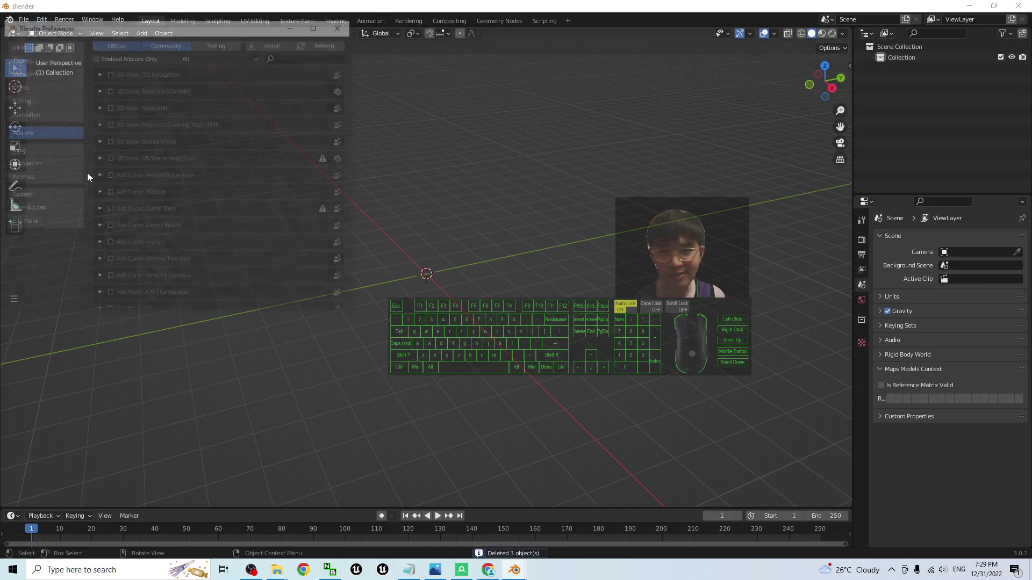
pyautogui.moveTo(145, 25); pyautogui.dragTo(367, 96)
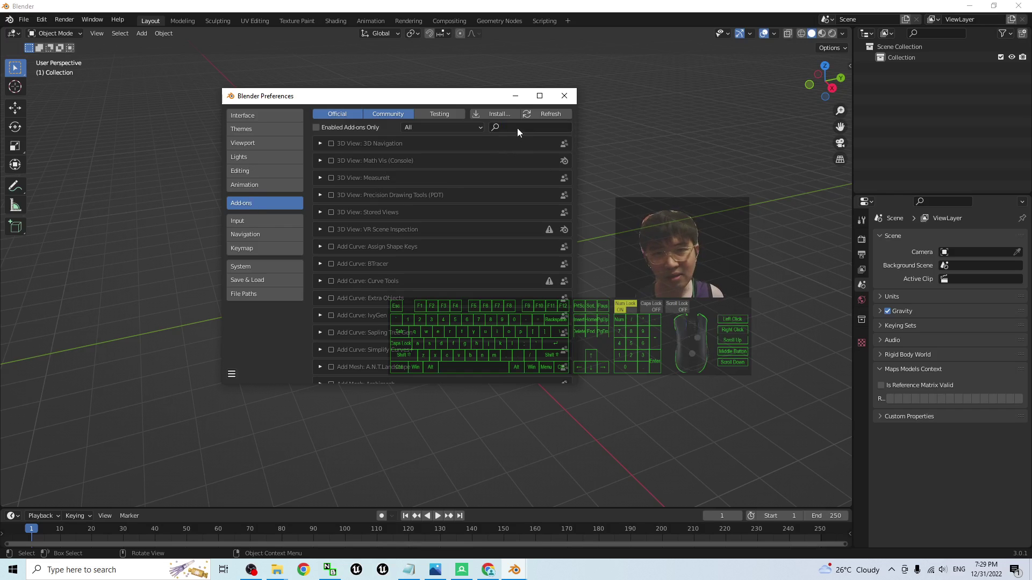
pyautogui.write('map')
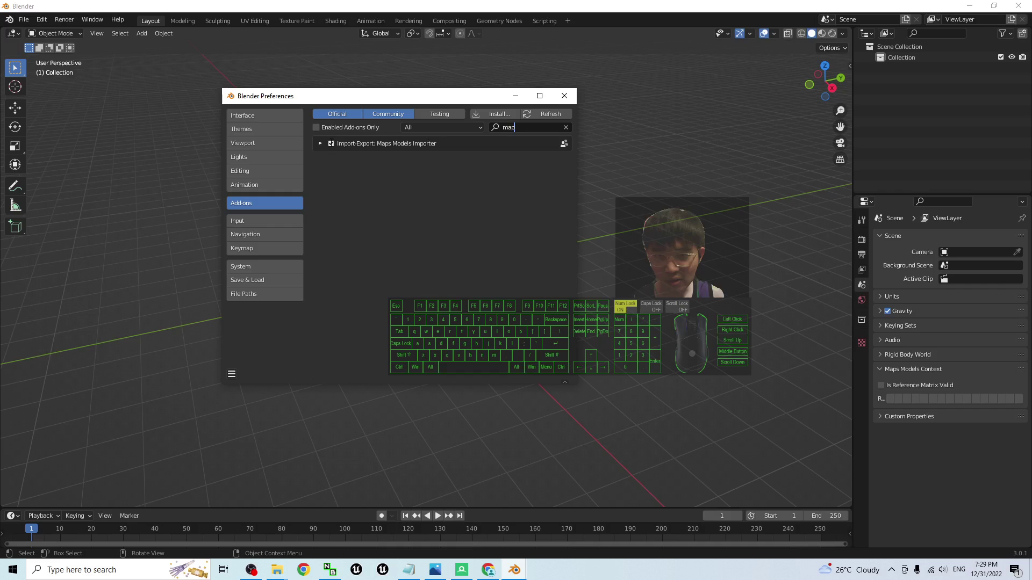
pyautogui.click(331, 143)
pyautogui.click(330, 143)
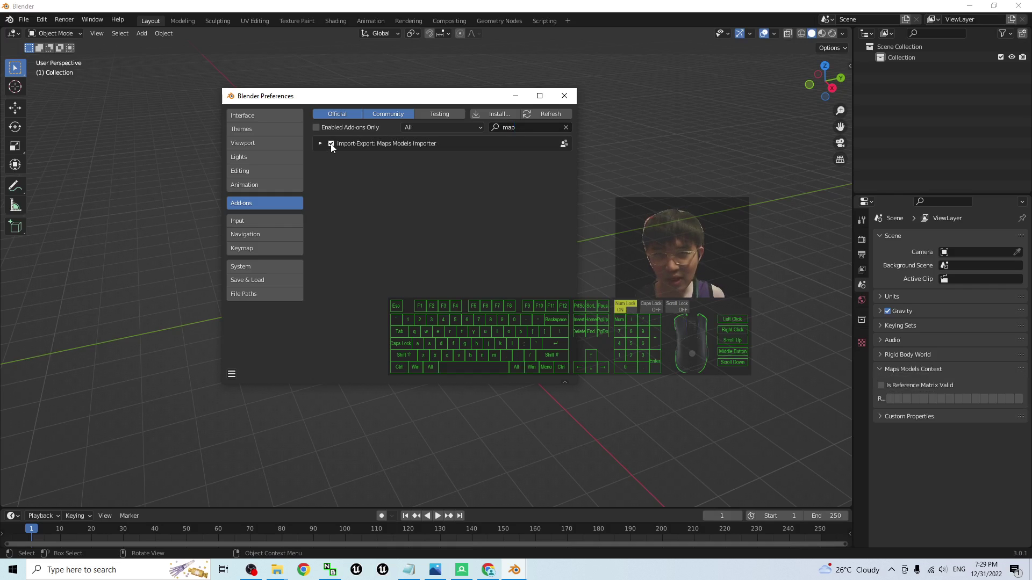
pyautogui.click(563, 96)
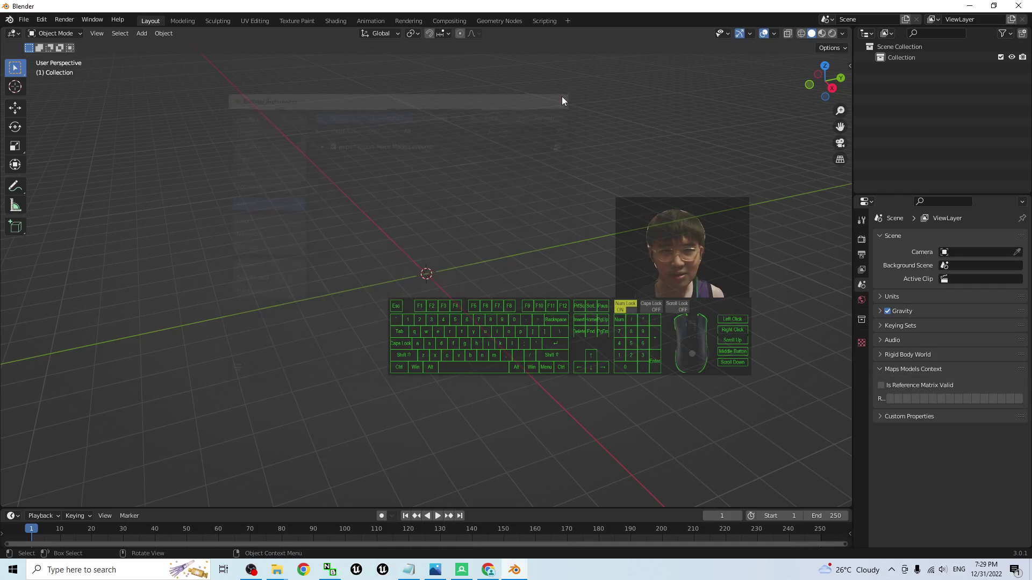
# Step: Import the moon01 RenderDoc capture from the Desktop as a Google Maps Capture (.rdc)
pyautogui.click(24, 19)
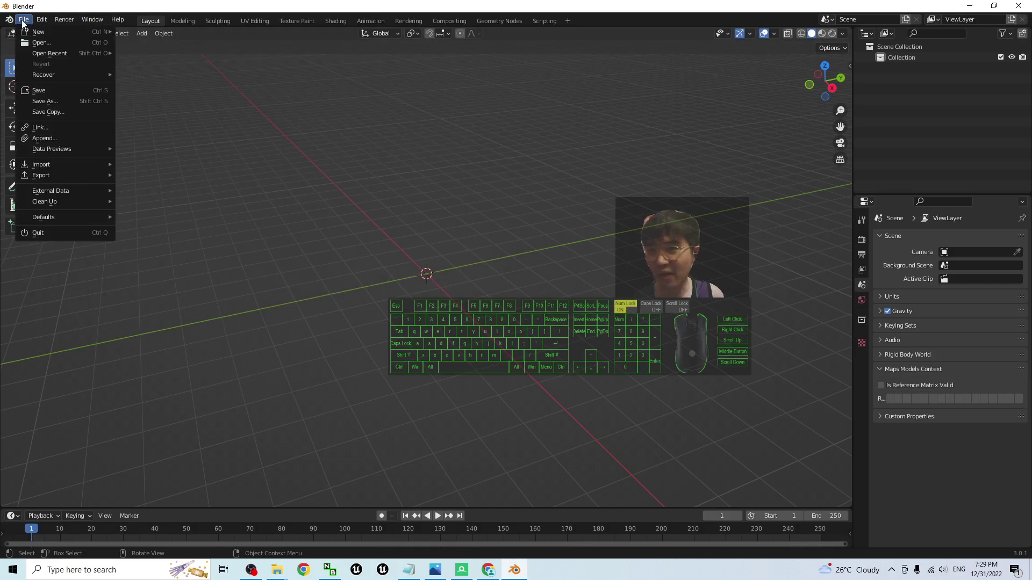
pyautogui.moveTo(60, 163)
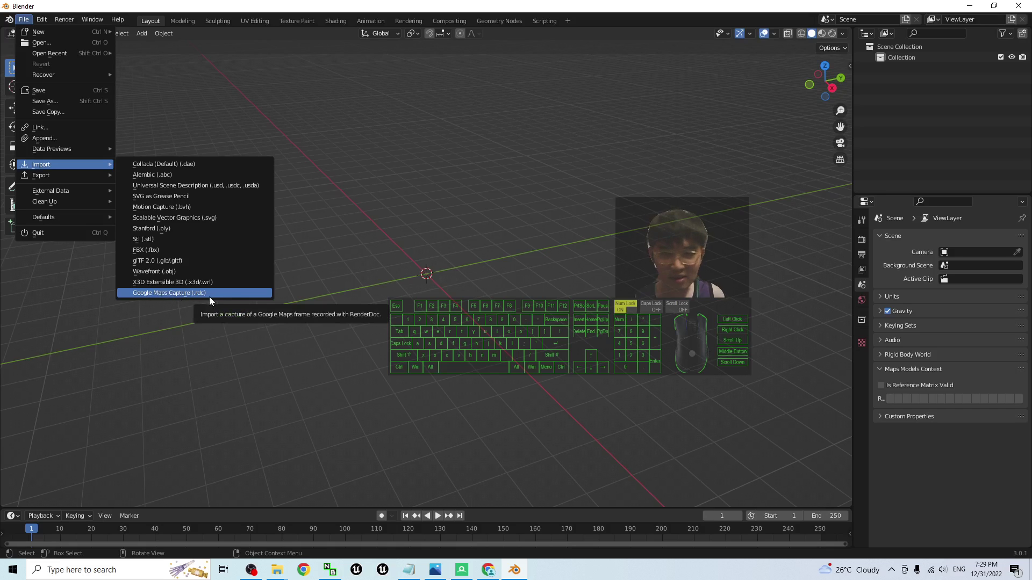
pyautogui.click(173, 292)
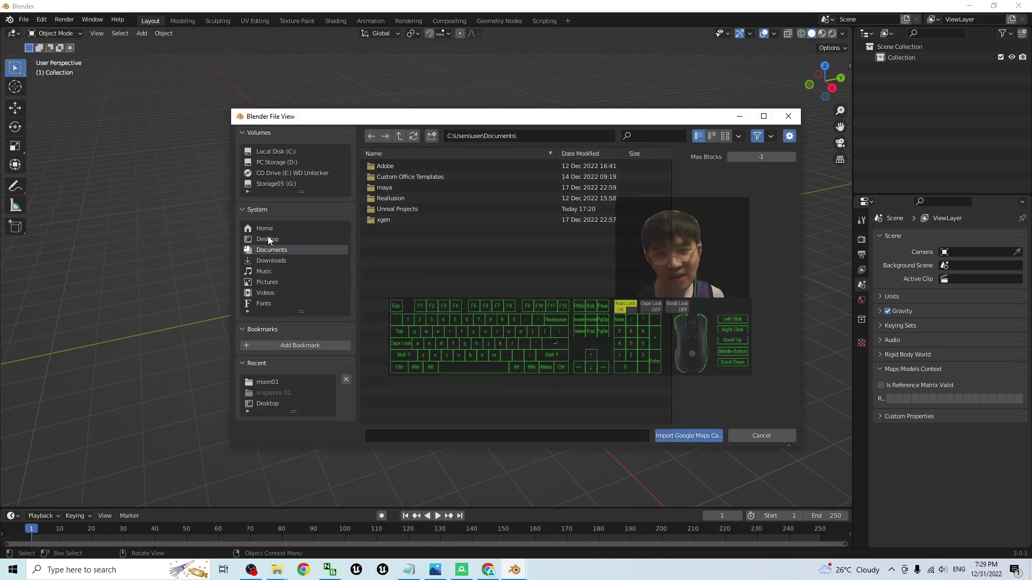
pyautogui.click(268, 238)
pyautogui.click(398, 178)
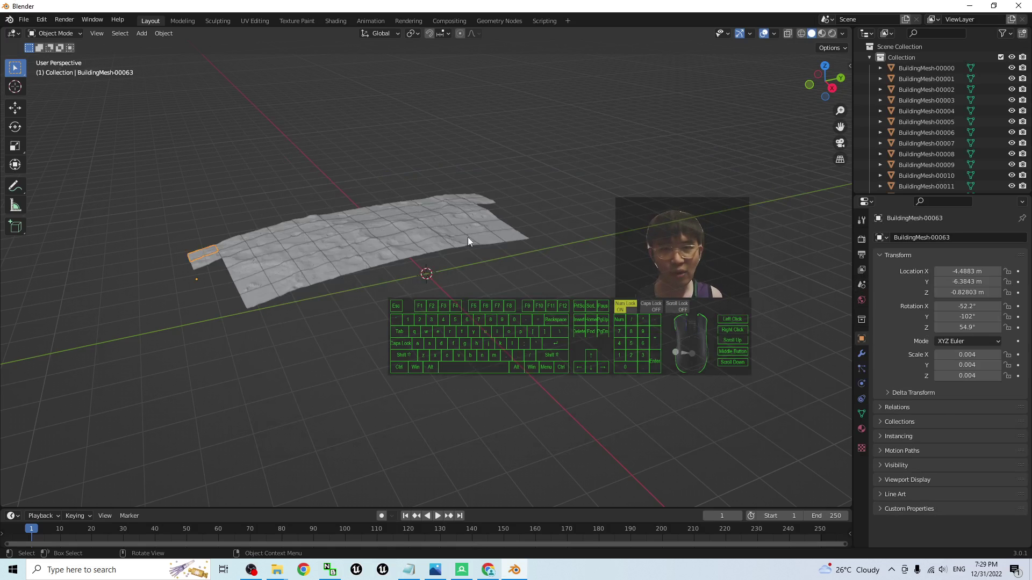
# Step: Switch the viewport to Material Preview shading to display the lunar texture on the imported terrain
pyautogui.scroll(3, 409, 228)
pyautogui.scroll(-1, 344, 268)
pyautogui.moveTo(328, 310); pyautogui.dragTo(602, 373, button='middle')
pyautogui.scroll(2, 594, 372)
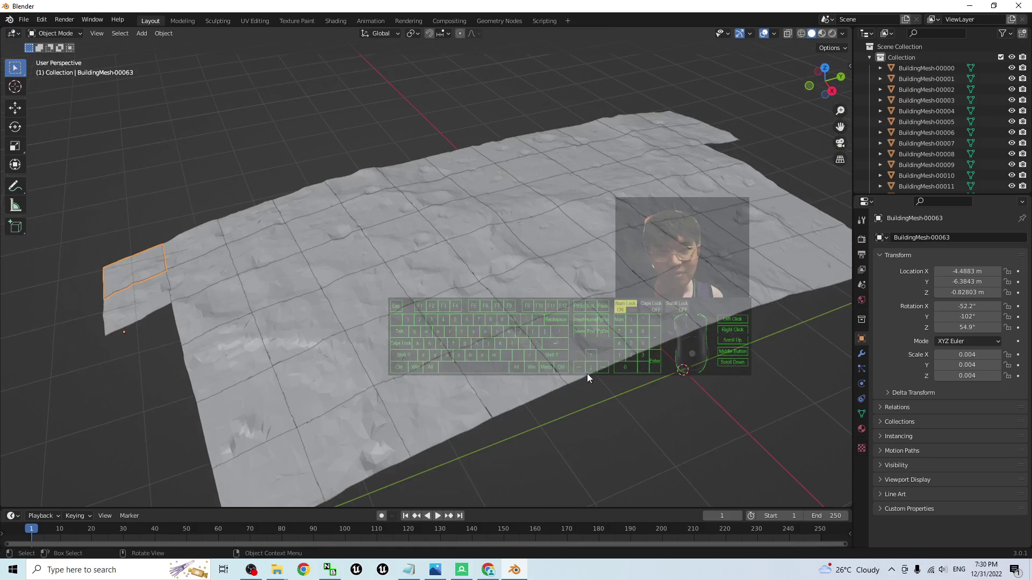
pyautogui.click(823, 32)
pyautogui.scroll(1, 582, 335)
pyautogui.moveTo(582, 334); pyautogui.dragTo(248, 65, button='middle')
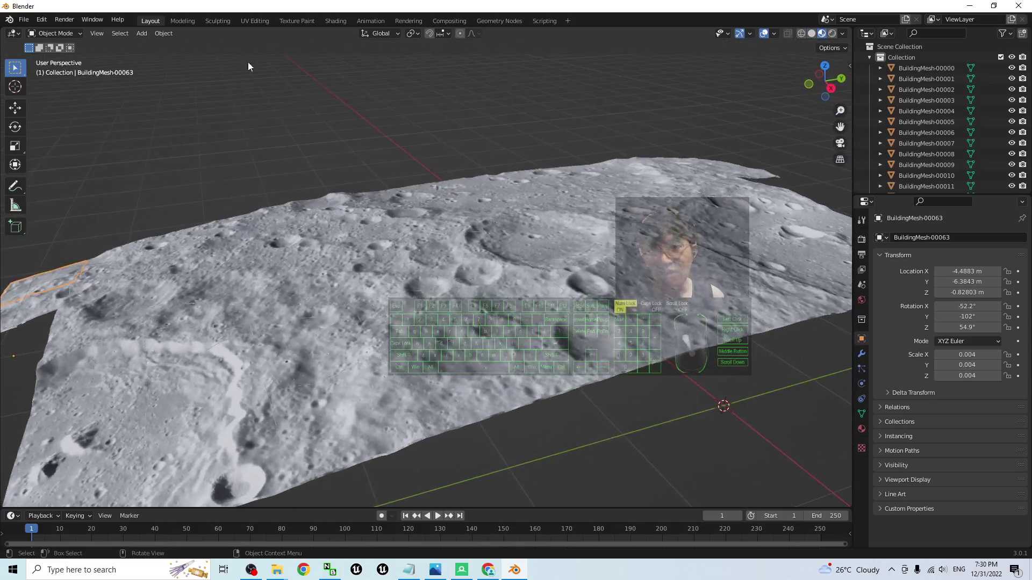
# Step: Inspect the selected terrain tile's UV map and texture in the UV Editing workspace, and return to the Layout workspace
pyautogui.click(259, 22)
pyautogui.scroll(5, 602, 247)
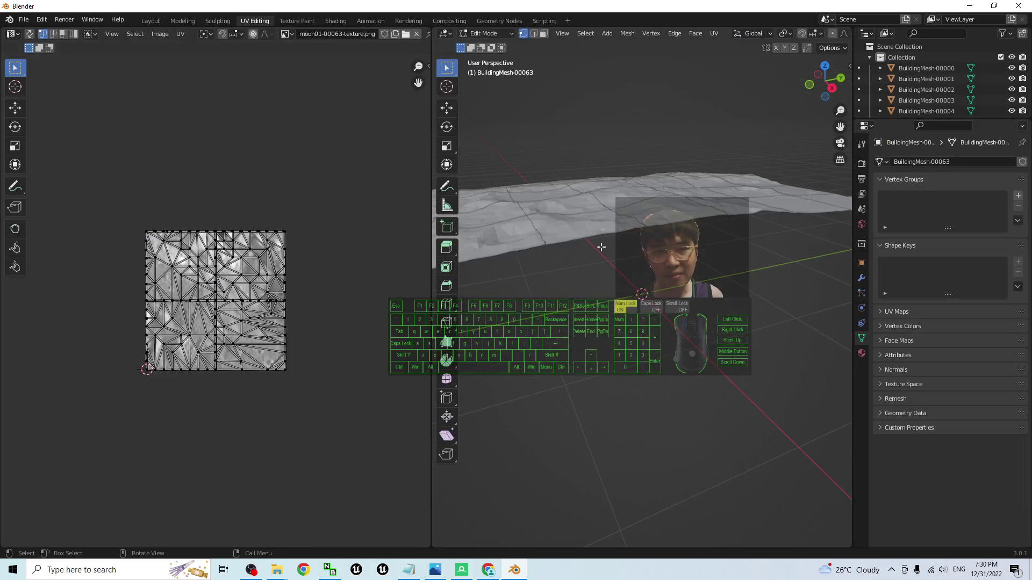
pyautogui.click(511, 149)
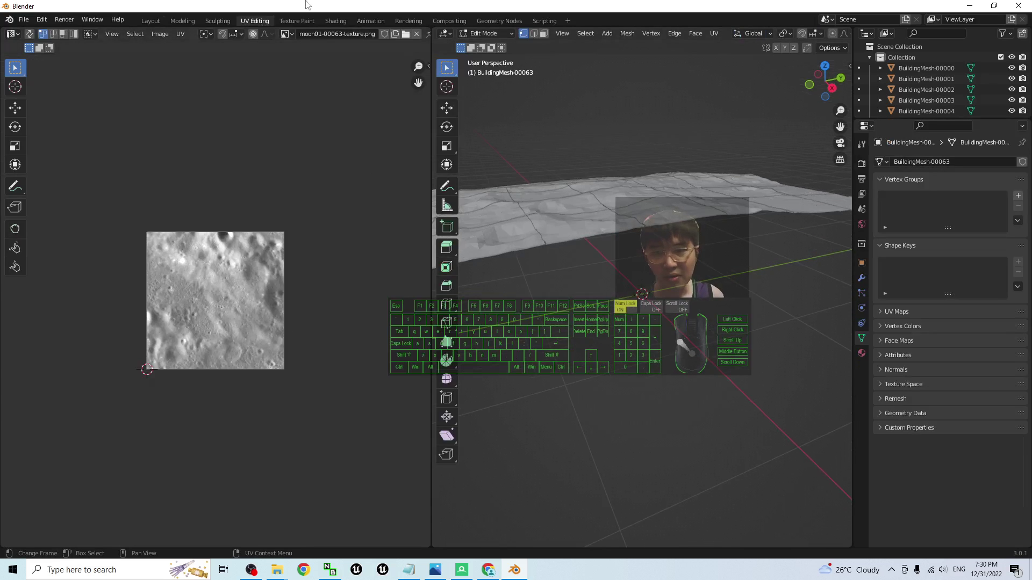
pyautogui.click(147, 21)
pyautogui.scroll(1, 467, 215)
# Step: Select all the terrain tiles and join them into a single mesh object
pyautogui.click(475, 245)
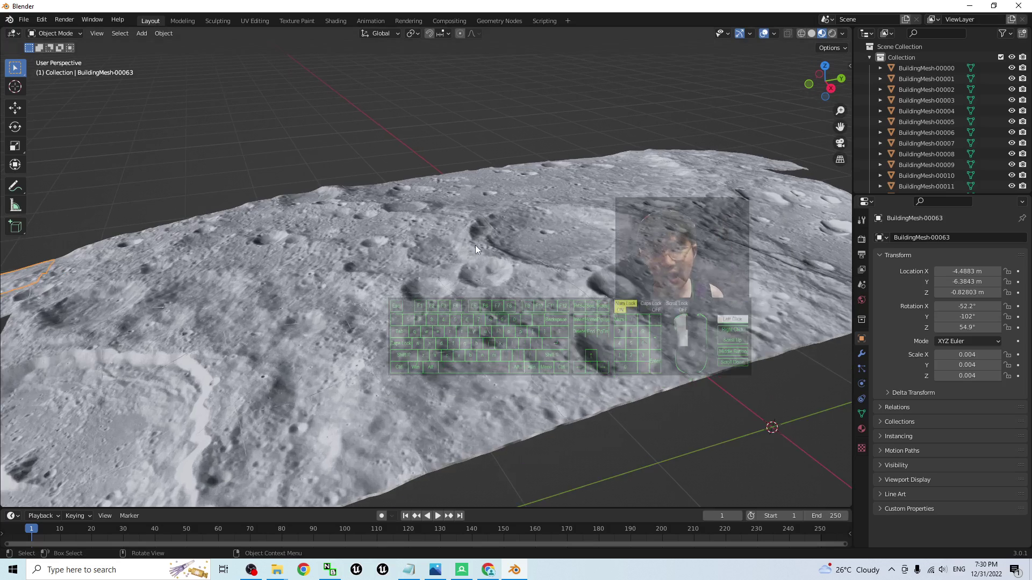
pyautogui.scroll(-6, 524, 260)
pyautogui.moveTo(626, 372); pyautogui.dragTo(738, 230, button='middle')
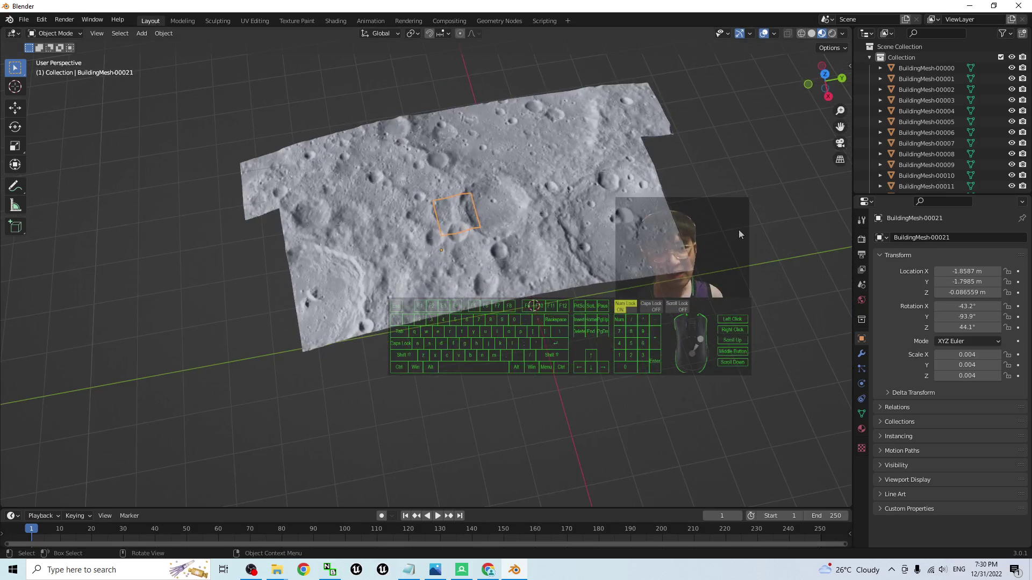
pyautogui.moveTo(184, 82); pyautogui.dragTo(794, 374)
pyautogui.press('ctrl')
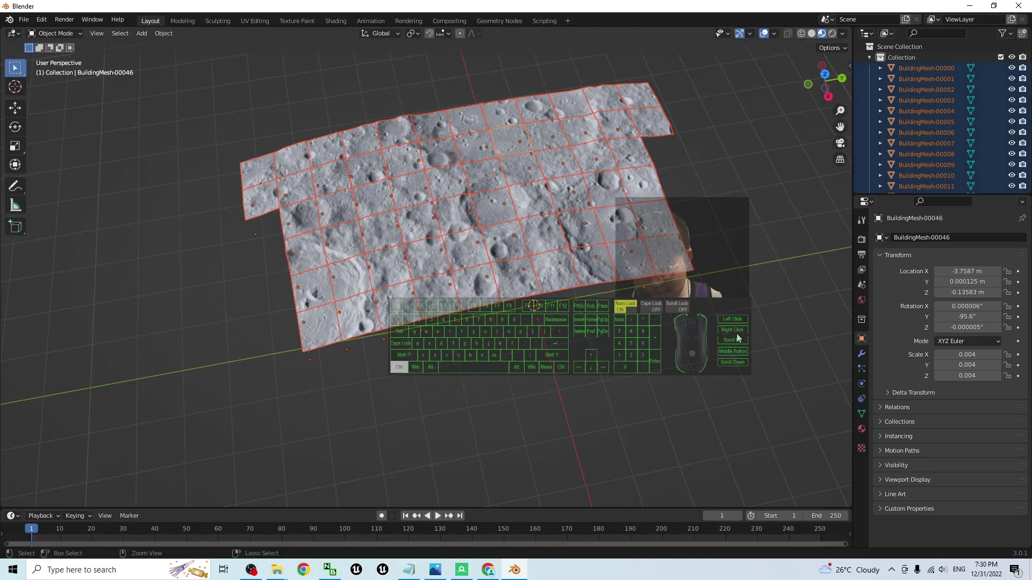
pyautogui.hotkey('ctrl', 'j')
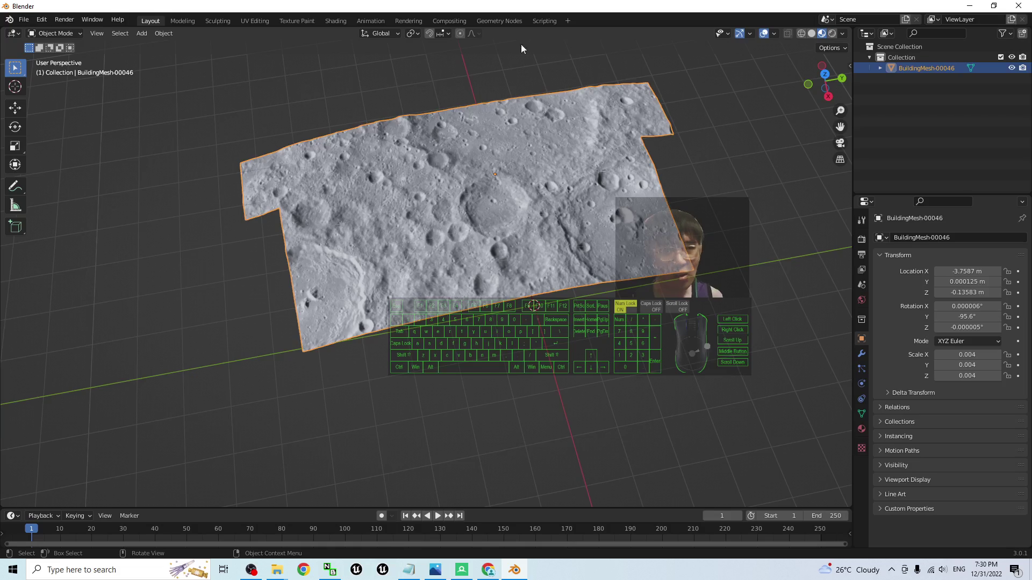
pyautogui.scroll(4, 626, 217)
pyautogui.scroll(-3, 583, 222)
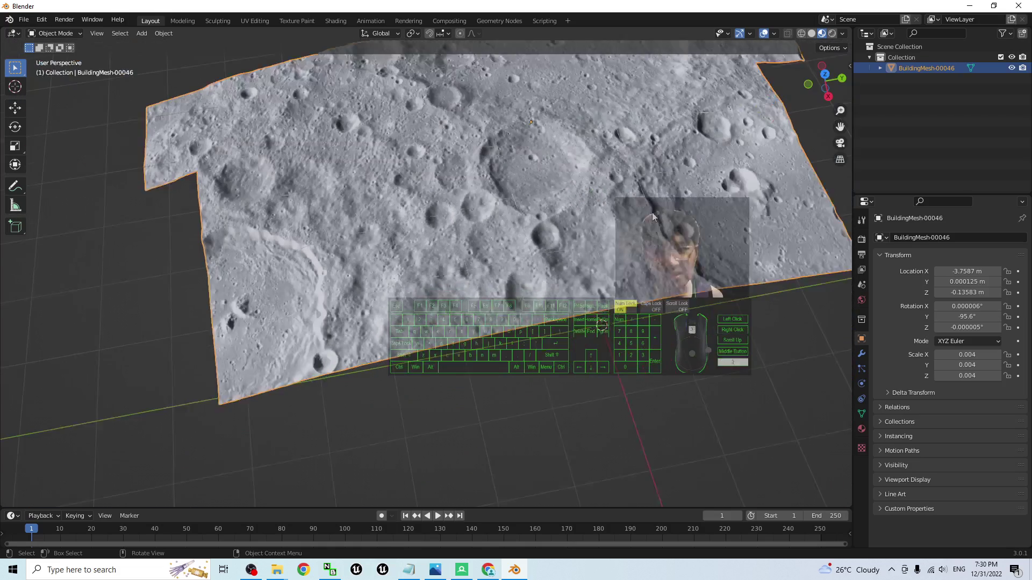
pyautogui.moveTo(598, 188); pyautogui.dragTo(582, 344, button='middle')
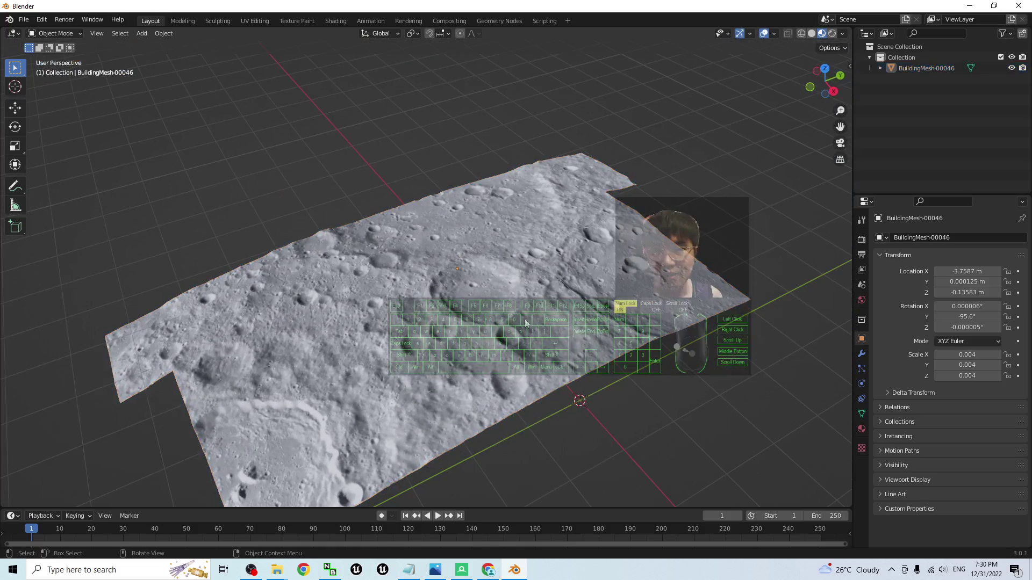
# Step: Examine the joined terrain's combined UV map and mesh wireframe in the UV Editing workspace, and return to the Layout workspace
pyautogui.click(257, 20)
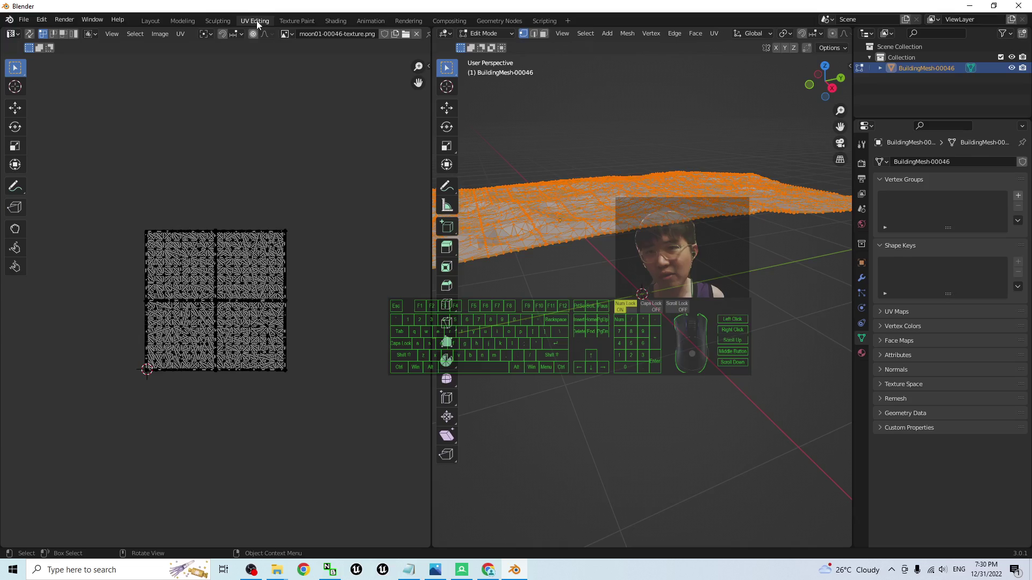
pyautogui.keyDown('shift'); pyautogui.moveTo(632, 257); pyautogui.dragTo(619, 415, button='middle'); pyautogui.keyUp('shift')
pyautogui.scroll(4, 755, 177)
pyautogui.moveTo(756, 176); pyautogui.dragTo(690, 60, button='middle')
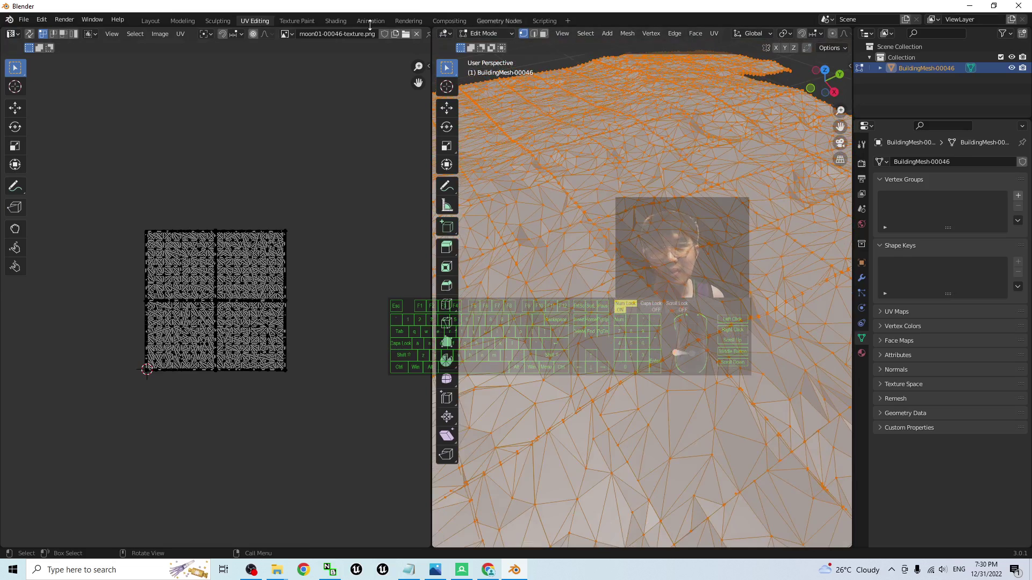
pyautogui.click(154, 23)
pyautogui.scroll(-3, 507, 263)
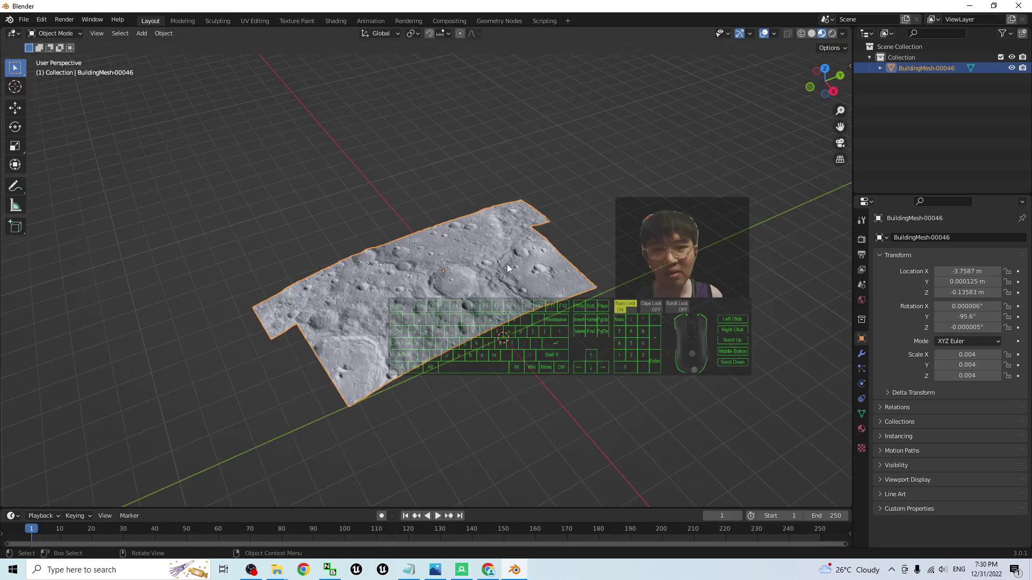
pyautogui.keyDown('shift'); pyautogui.moveTo(508, 263); pyautogui.dragTo(551, 269, button='middle'); pyautogui.keyUp('shift')
pyautogui.moveTo(564, 312); pyautogui.dragTo(491, 259, button='middle')
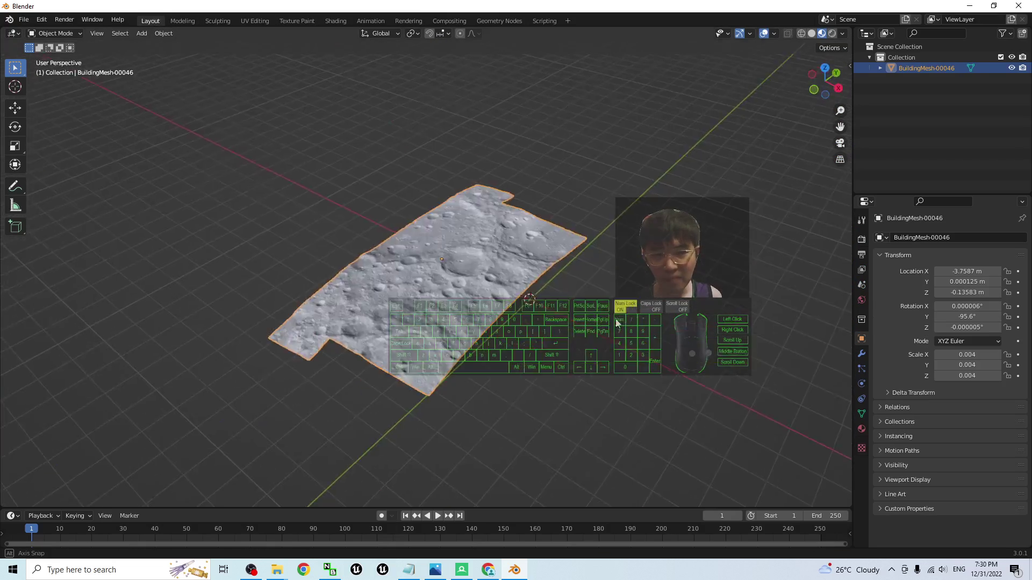
# Step: Switch to the Photos app to view the cover.jpg image up close, and minimize its window
pyautogui.click(435, 570)
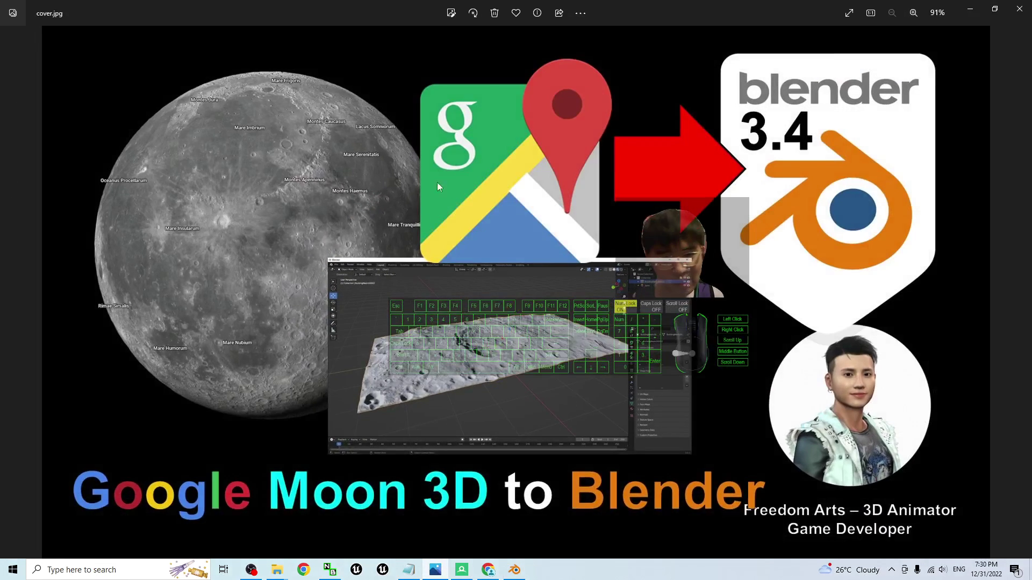
pyautogui.scroll(4, 484, 350)
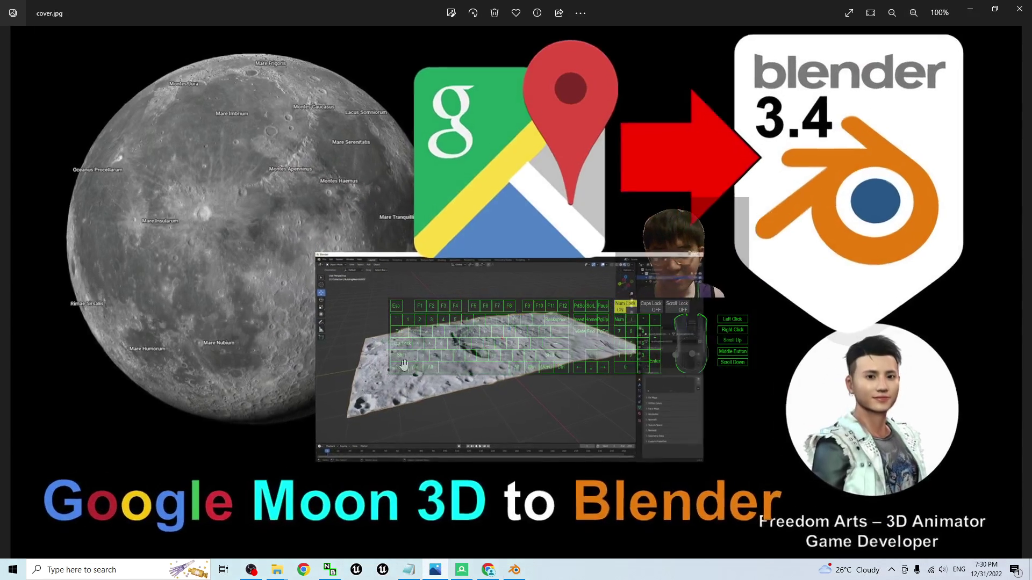
pyautogui.scroll(-4, 485, 349)
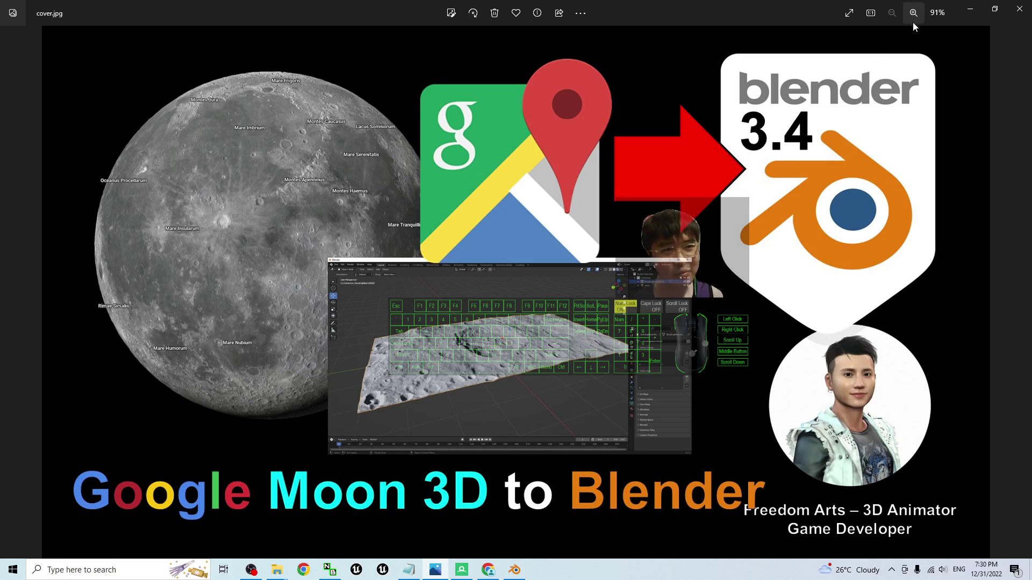
pyautogui.click(970, 10)
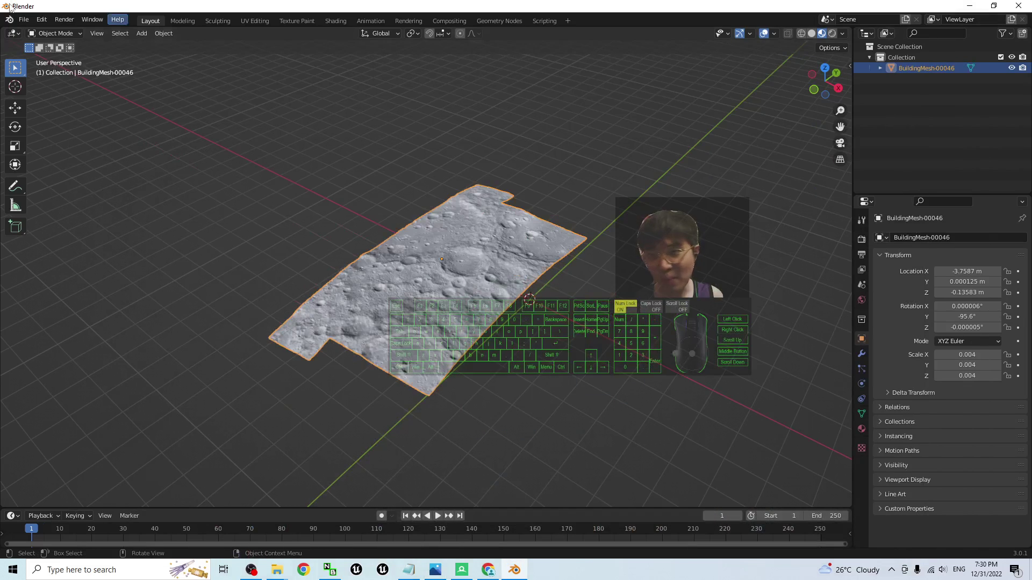
pyautogui.click(22, 19)
pyautogui.moveTo(68, 164)
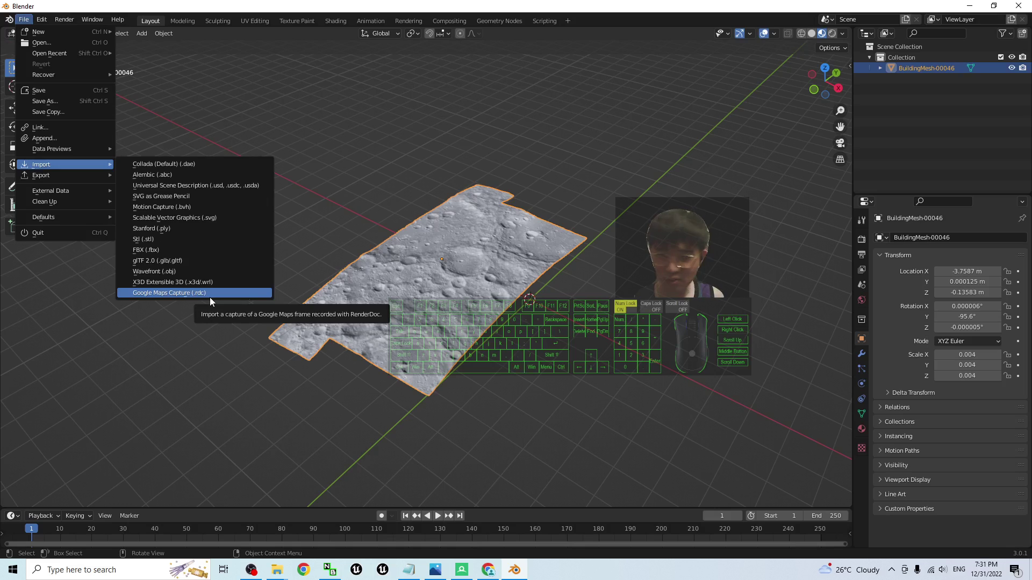
pyautogui.click(622, 307)
pyautogui.click(521, 262)
# Step: Launch Blender 3.4 from the Windows search and dismiss its splash screen
pyautogui.click(78, 571)
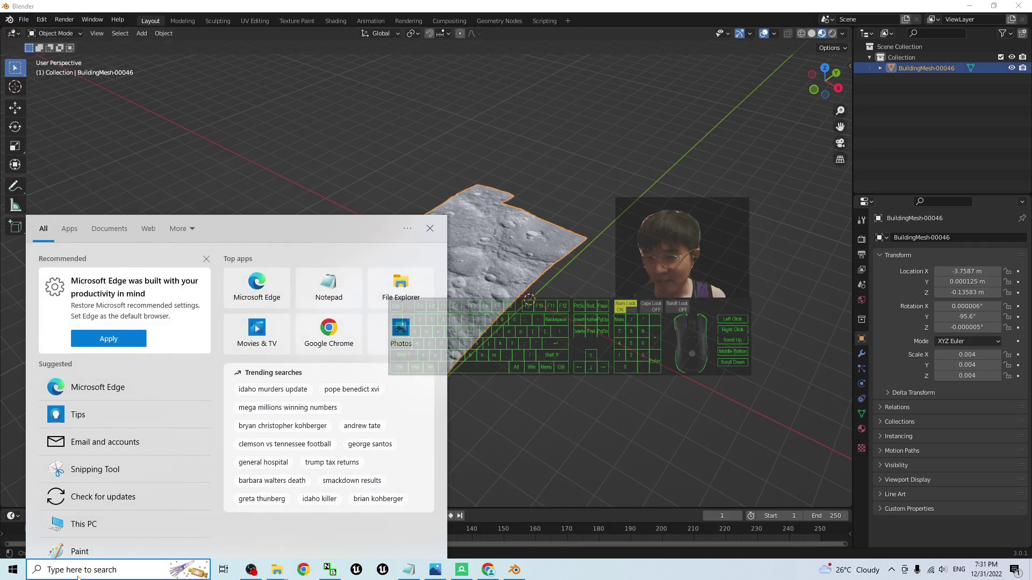
pyautogui.write('blender')
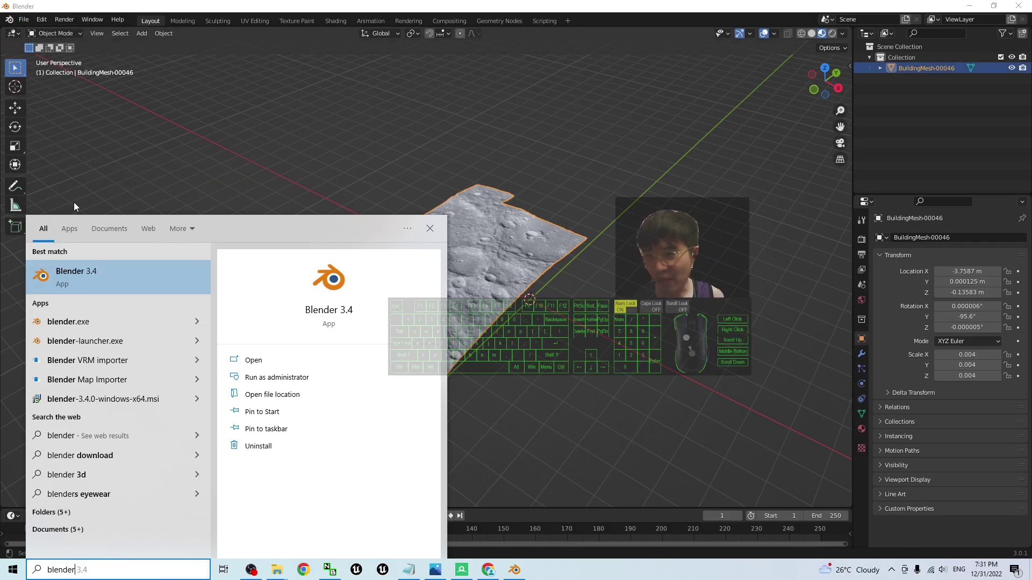
pyautogui.click(83, 279)
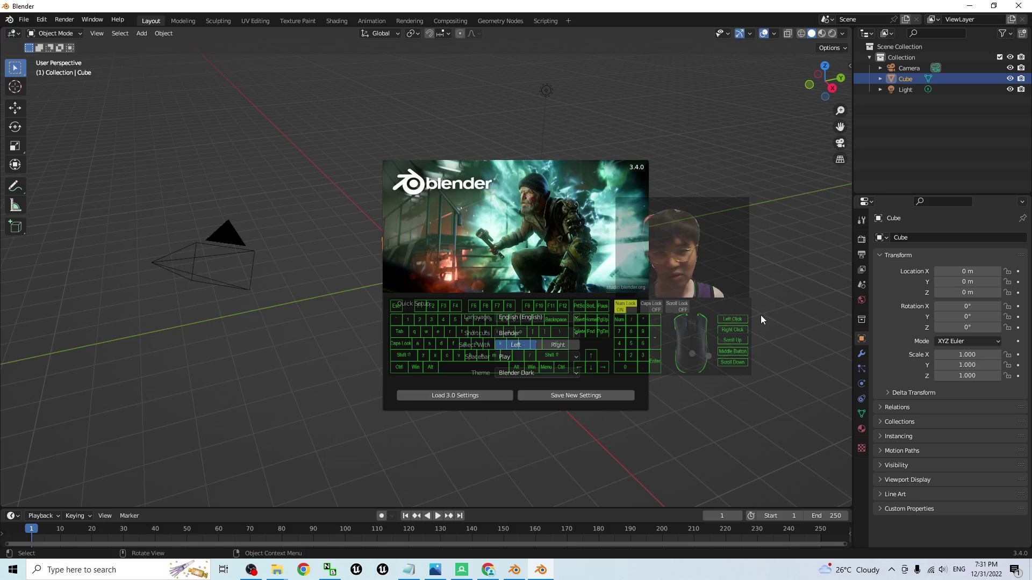
pyautogui.click(762, 319)
# Step: Delete the default camera and cube from the new scene, keeping only the light
pyautogui.moveTo(126, 182); pyautogui.dragTo(723, 425)
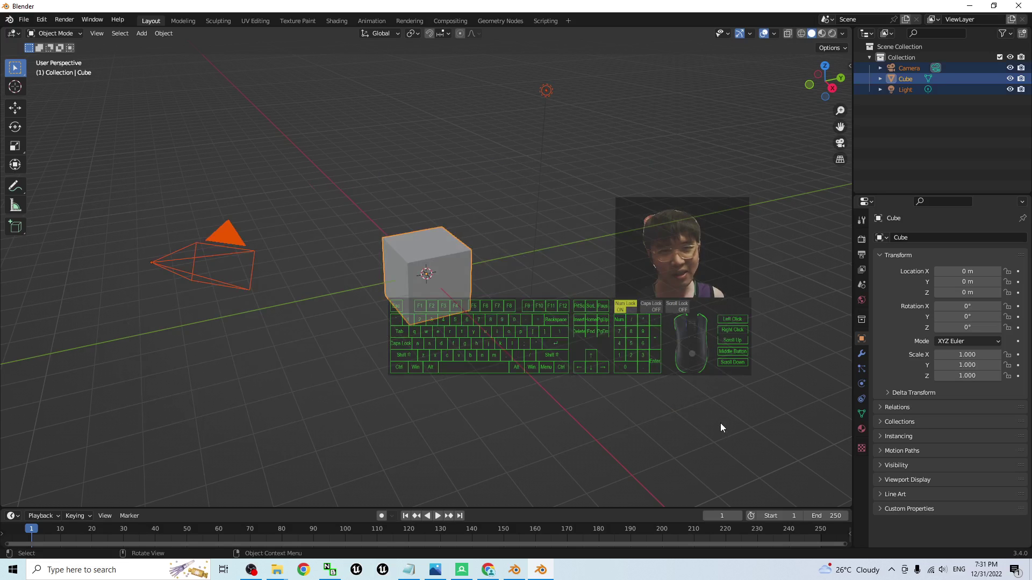
pyautogui.click(256, 219)
pyautogui.moveTo(163, 190); pyautogui.dragTo(477, 371)
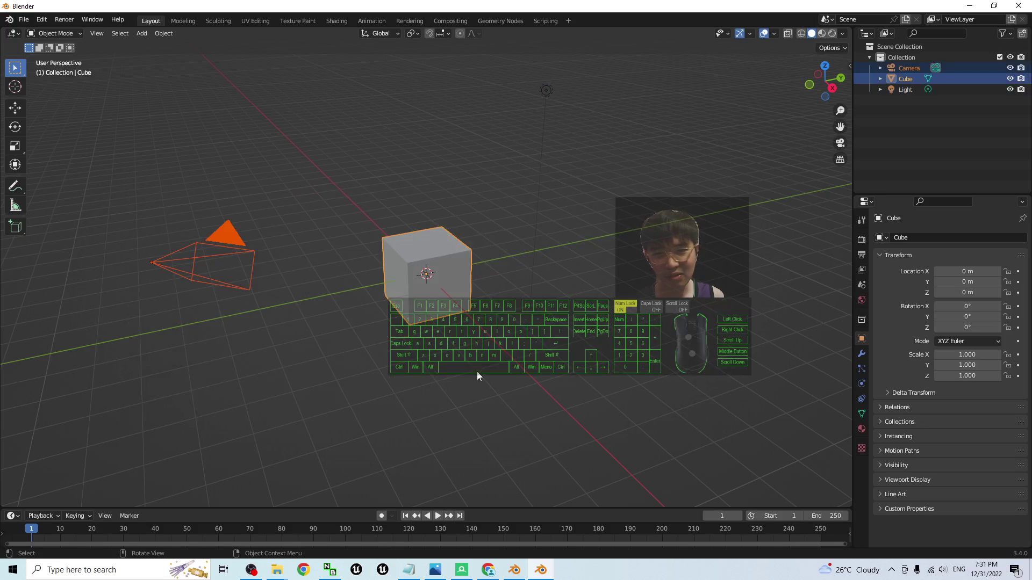
pyautogui.press('Delete')
pyautogui.click(547, 91)
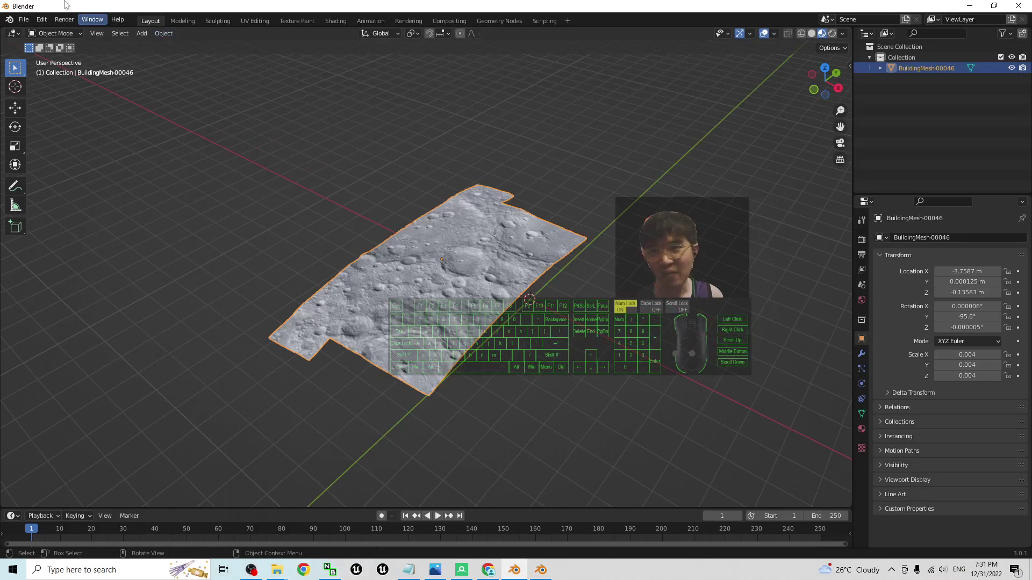
# Step: Switch to the Blender 3.0 window and copy the joined lunar terrain mesh
pyautogui.click(736, 393)
pyautogui.moveTo(676, 355); pyautogui.dragTo(533, 270, button='middle')
pyautogui.scroll(2, 572, 329)
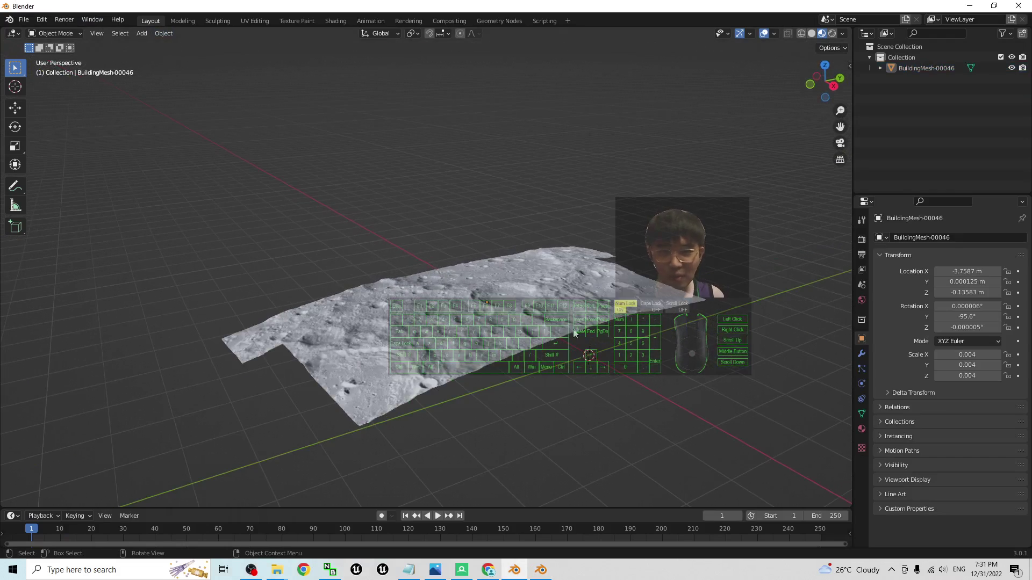
pyautogui.click(446, 314)
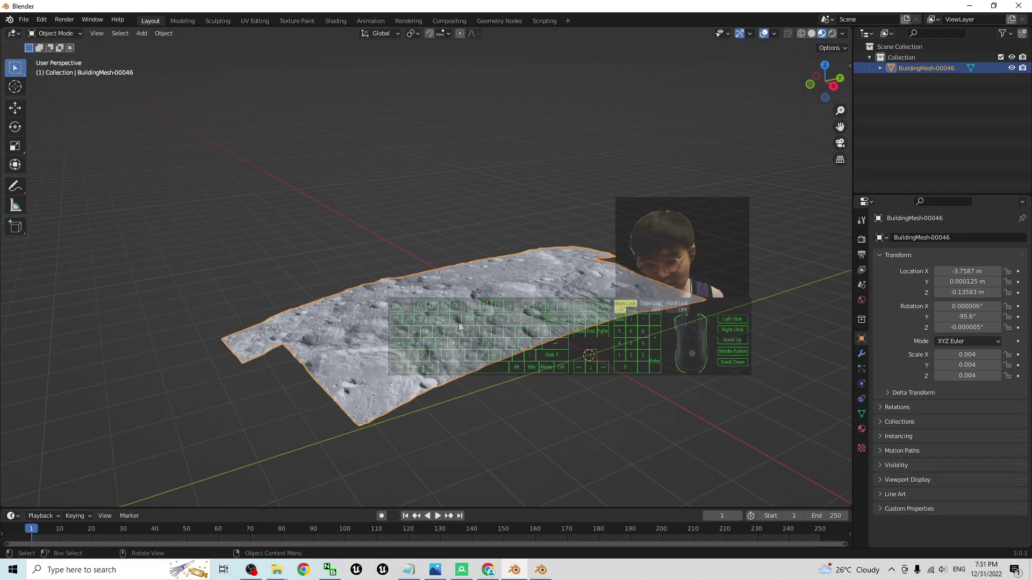
pyautogui.hotkey('ctrl', 'c')
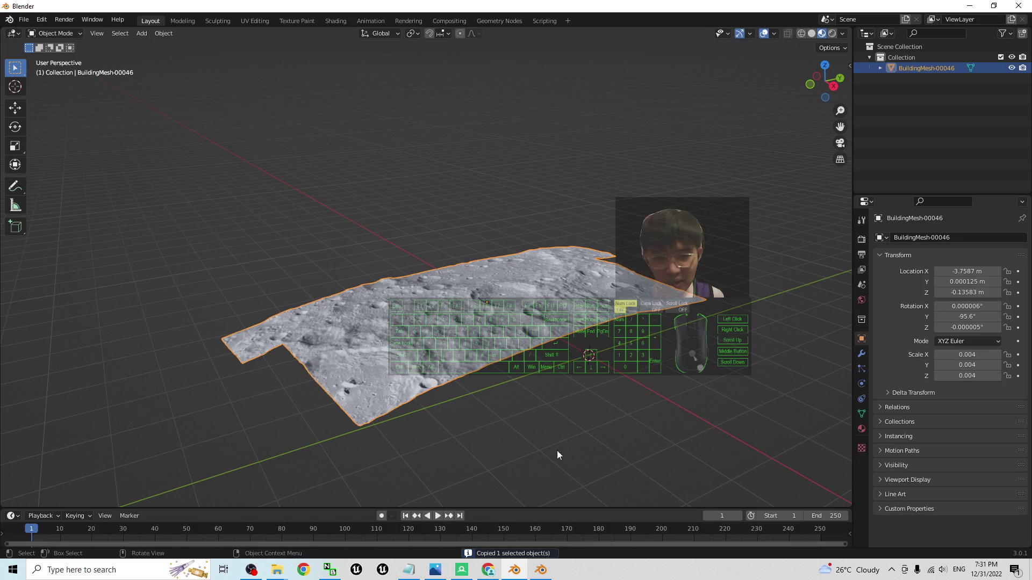
# Step: Switch to the Blender 3.4 window and paste the copied terrain mesh into its scene
pyautogui.click(540, 570)
pyautogui.moveTo(722, 94); pyautogui.dragTo(634, 1)
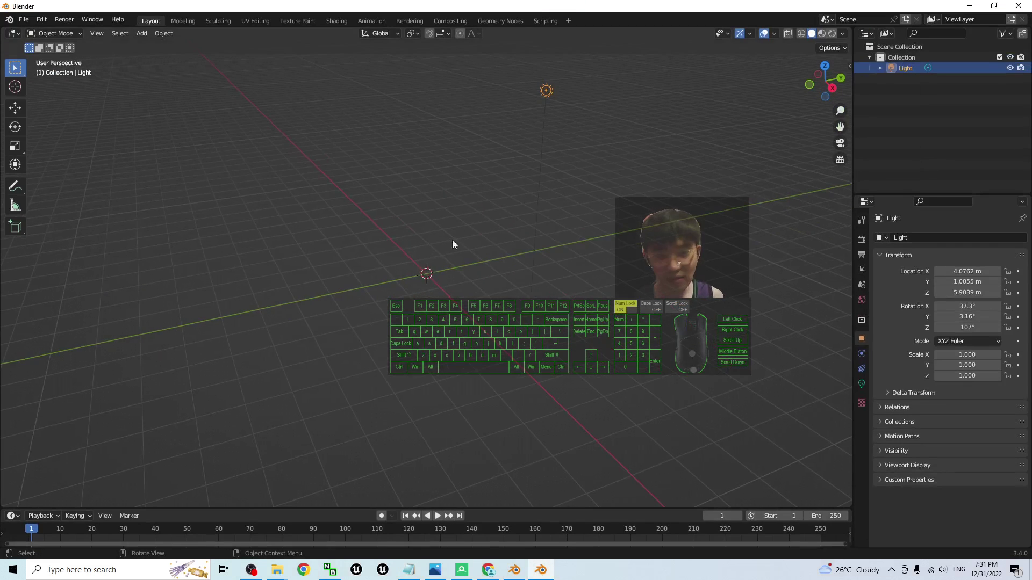
pyautogui.scroll(2, 396, 281)
pyautogui.hotkey('ctrl', 'v')
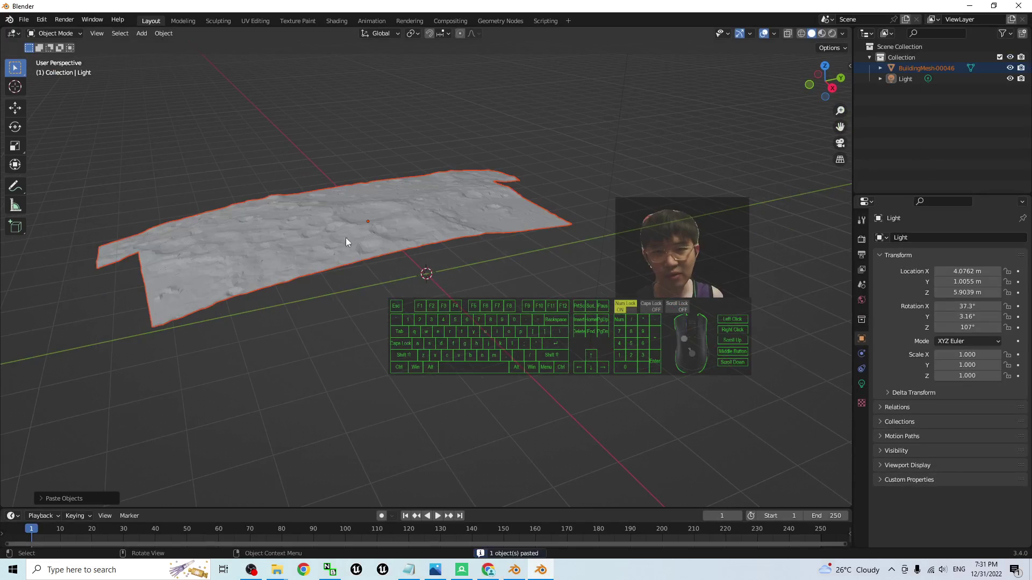
pyautogui.moveTo(345, 265); pyautogui.dragTo(366, 276, button='middle')
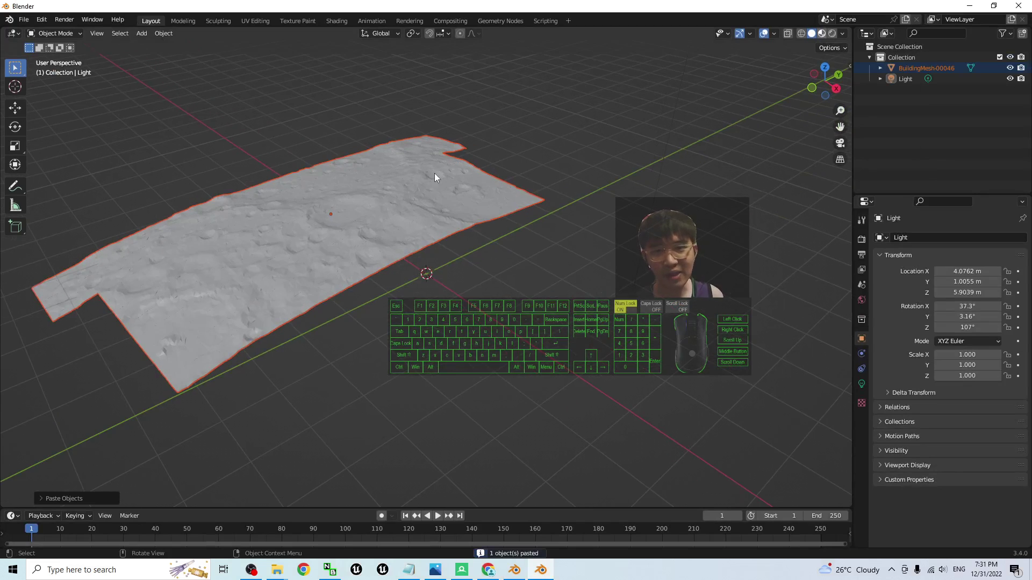
# Step: Preview the pasted terrain's texture in Material Preview shading, and switch the viewport to Rendered shading
pyautogui.click(822, 34)
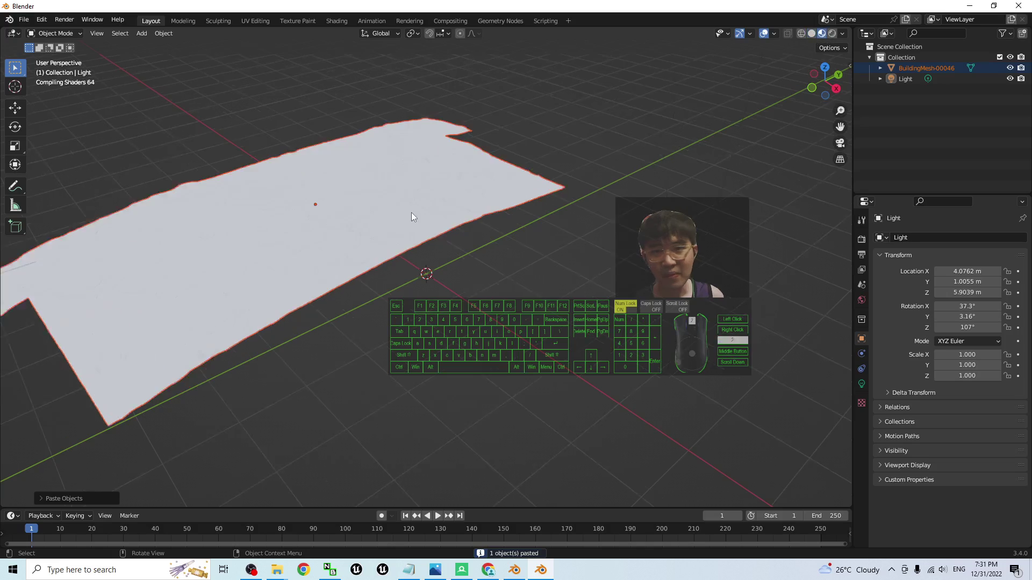
pyautogui.moveTo(382, 260); pyautogui.dragTo(686, 326, button='middle')
pyautogui.scroll(-5, 788, 126)
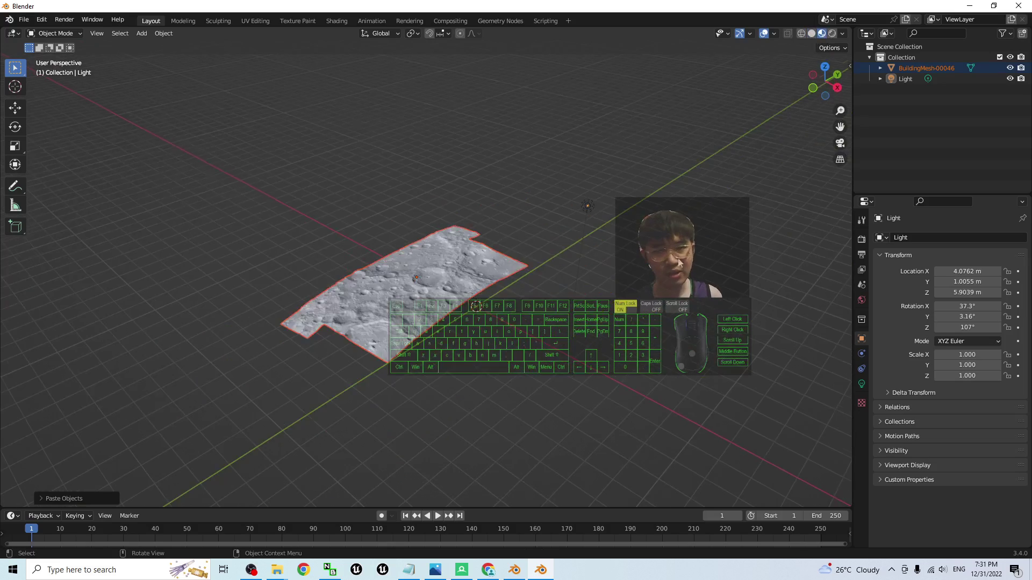
pyautogui.scroll(2, 788, 126)
pyautogui.click(833, 34)
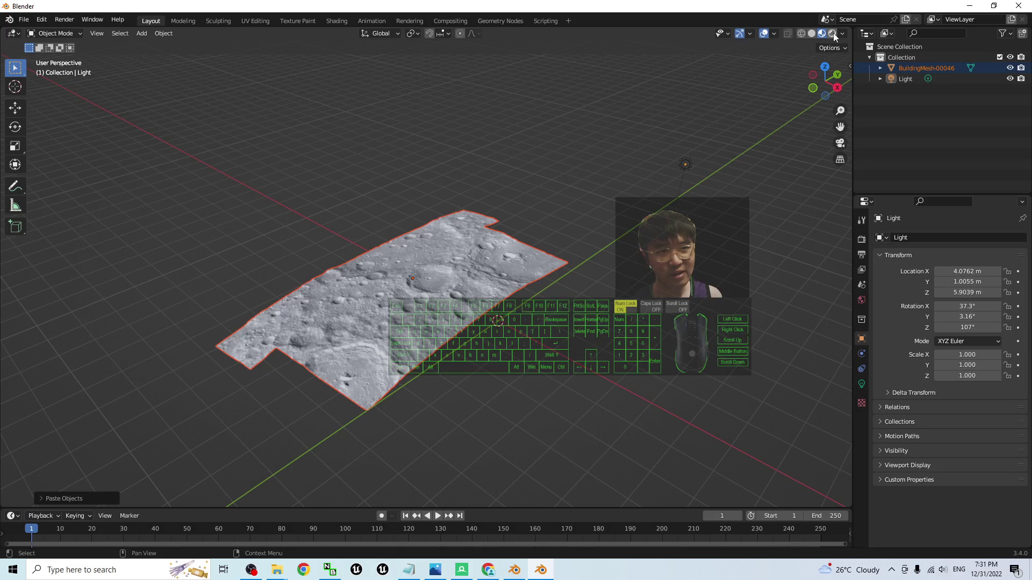
pyautogui.click(833, 33)
# Step: Move the light beyond the terrain's near end, to about X -3.45 m, Y -9.06 m, Z 2.89 m
pyautogui.click(685, 164)
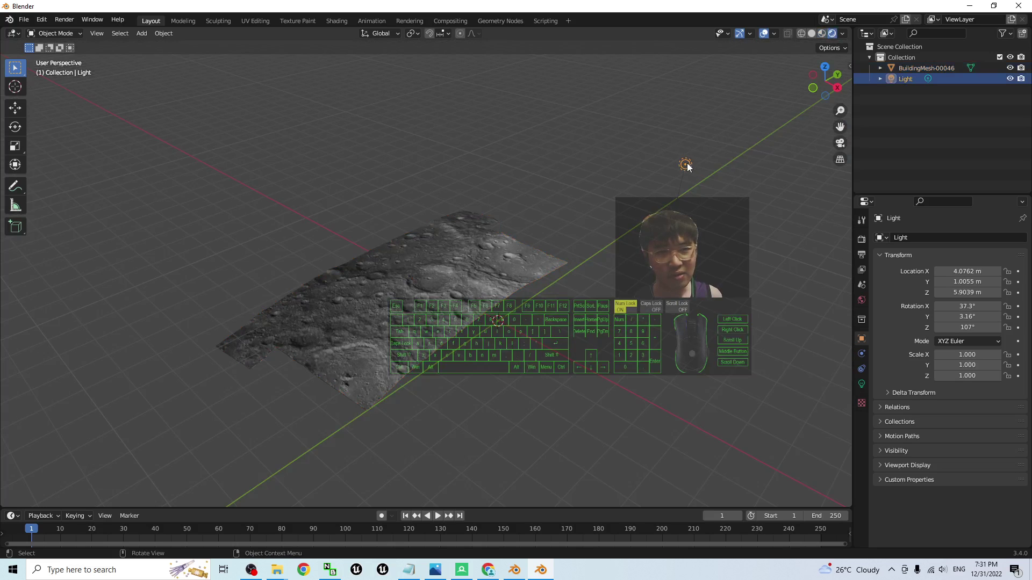
pyautogui.click(15, 110)
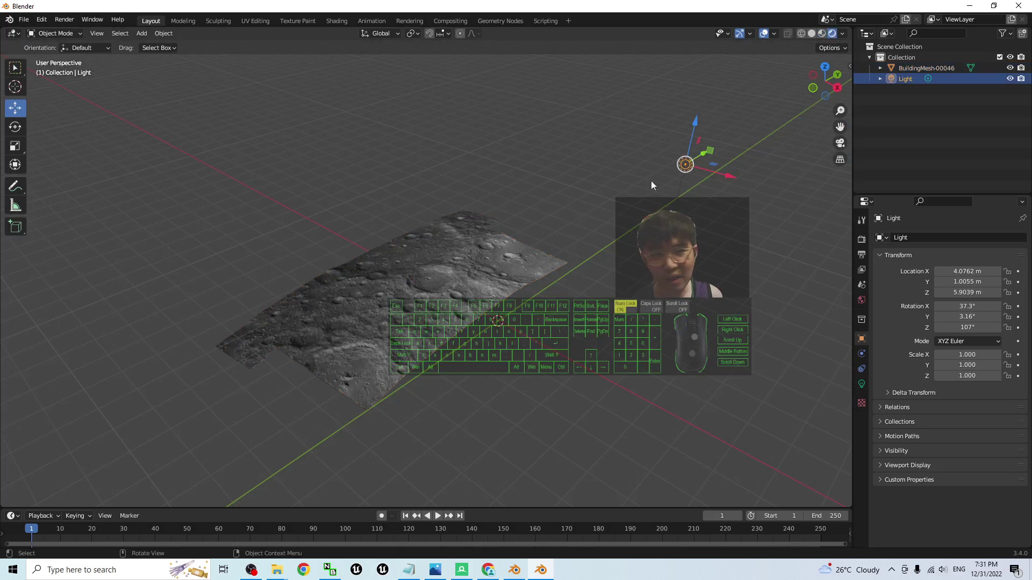
pyautogui.moveTo(713, 167); pyautogui.dragTo(340, 361)
pyautogui.moveTo(381, 388); pyautogui.dragTo(372, 241)
pyautogui.moveTo(339, 207); pyautogui.dragTo(337, 276)
pyautogui.scroll(3, 418, 305)
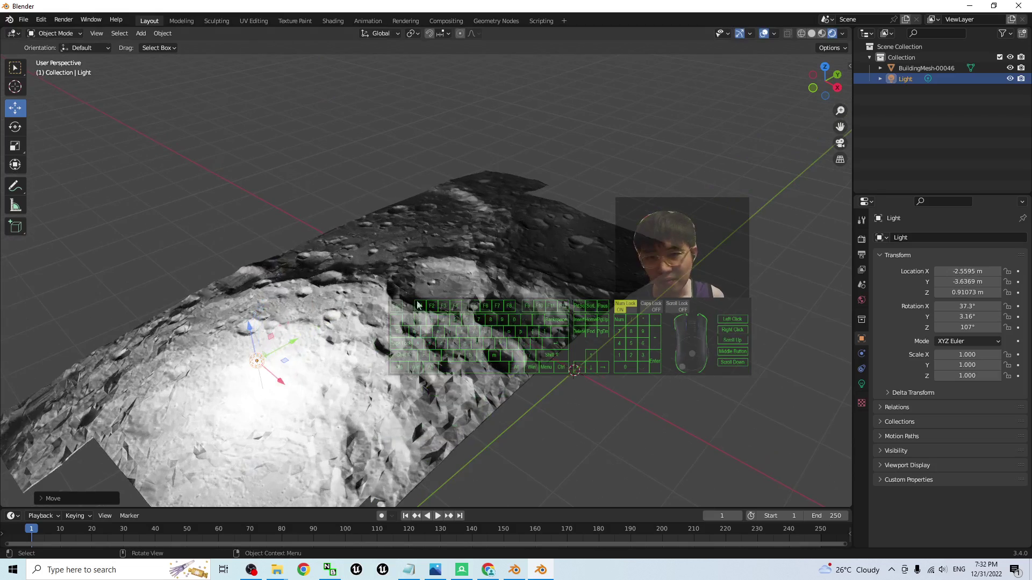
pyautogui.moveTo(285, 365); pyautogui.dragTo(220, 237)
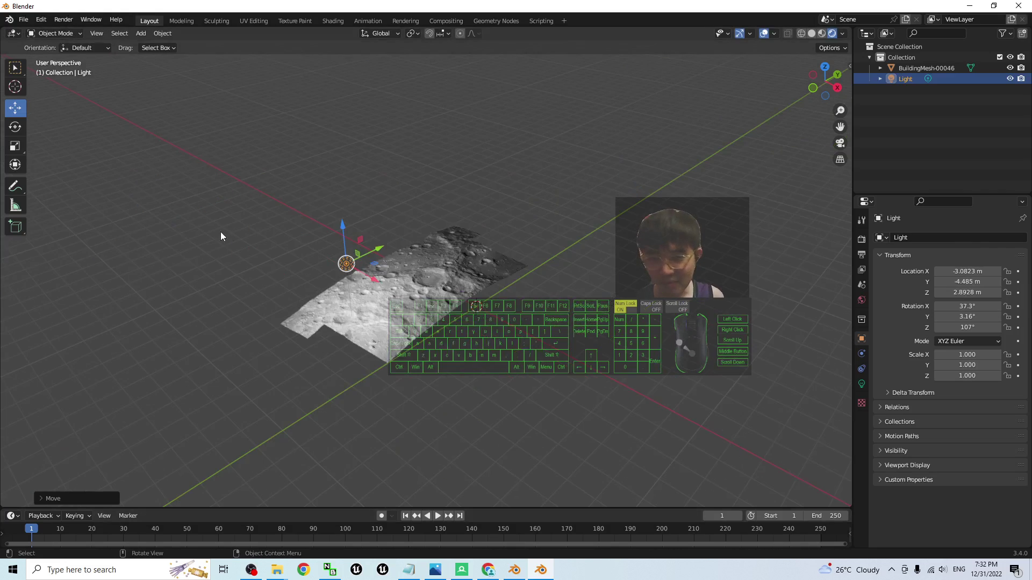
pyautogui.moveTo(375, 265); pyautogui.dragTo(267, 309)
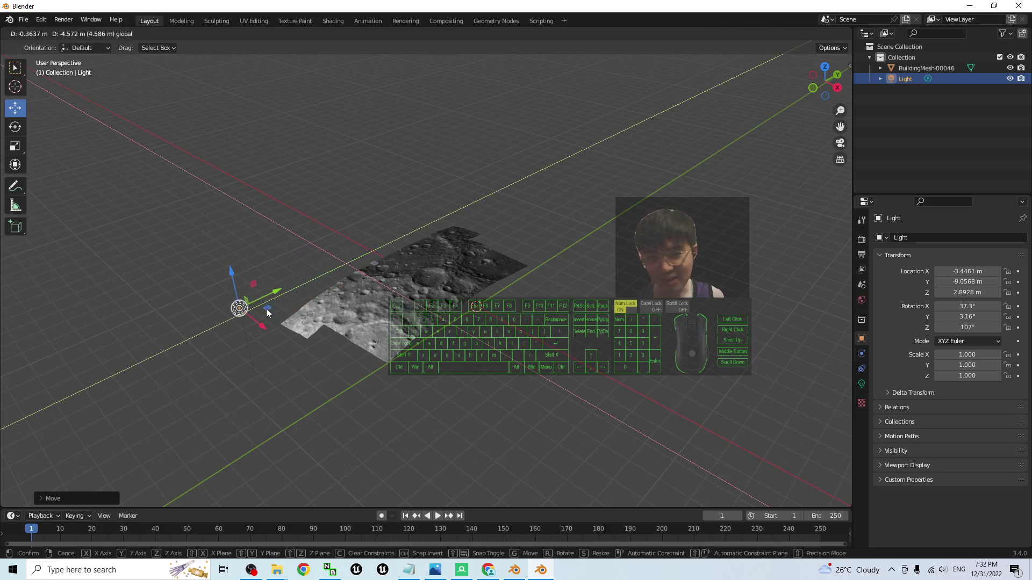
pyautogui.scroll(6, 349, 328)
pyautogui.scroll(-4, 455, 383)
pyautogui.moveTo(479, 411); pyautogui.dragTo(451, 430, button='middle')
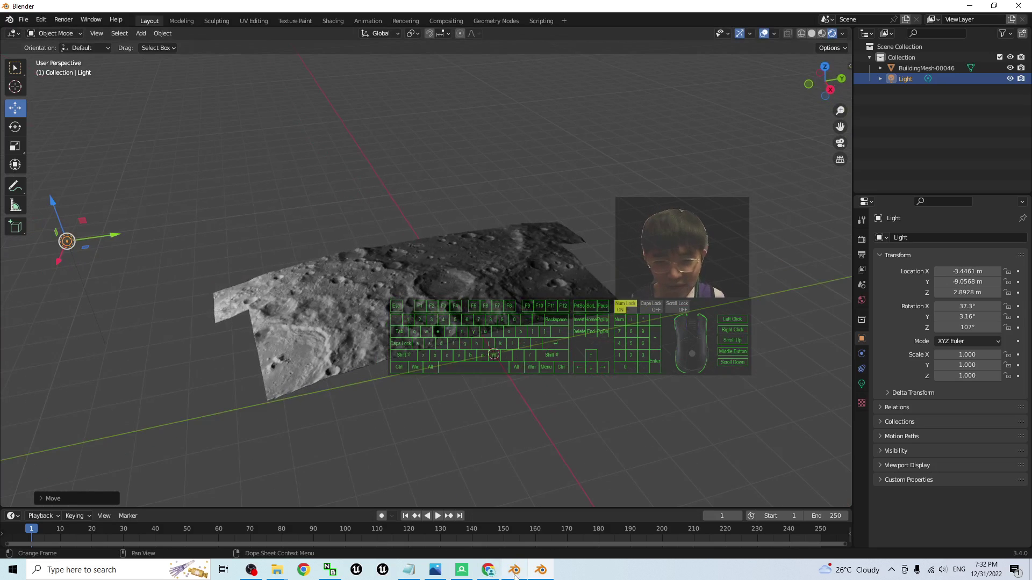
# Step: Check the cover.jpg image in Photos, and move the light in Blender 3.4 to about X -2.26 m, Y -8.71 m, Z 1.45 m
pyautogui.click(436, 570)
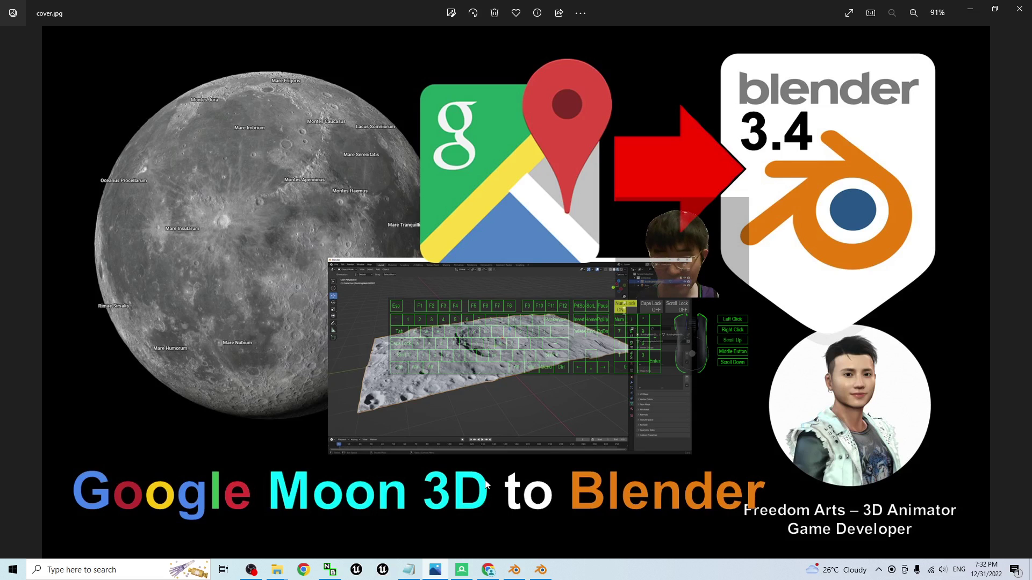
pyautogui.click(541, 571)
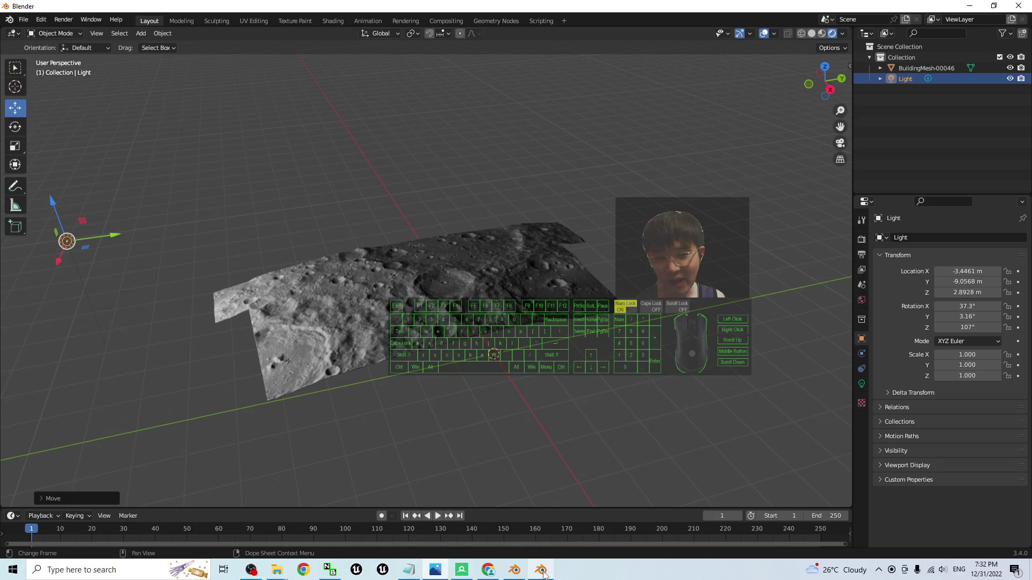
pyautogui.scroll(-2, 200, 282)
pyautogui.moveTo(203, 258); pyautogui.dragTo(189, 278)
pyautogui.scroll(4, 350, 351)
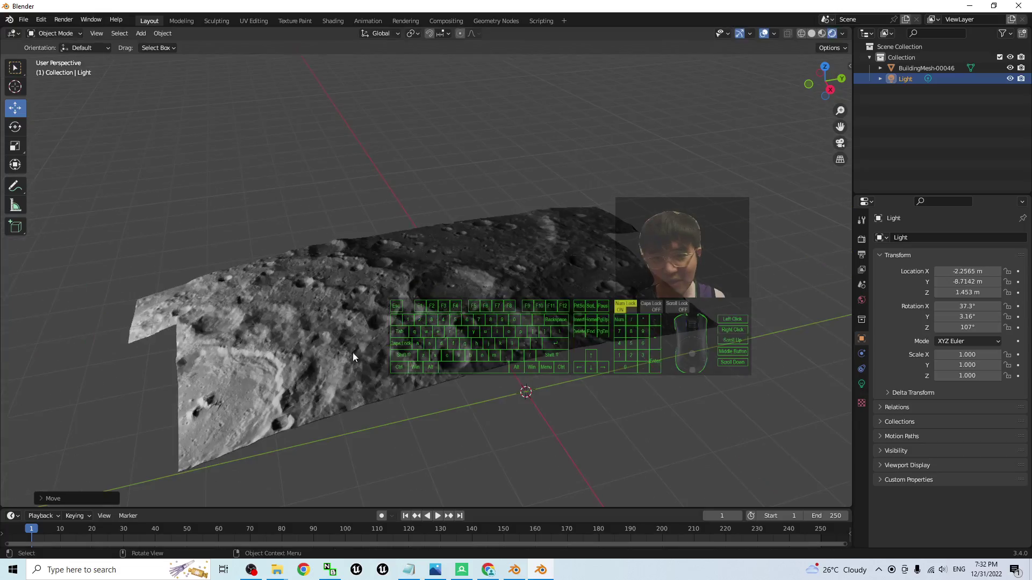
# Step: Switch to Google Maps in Chrome and examine the Moon's cratered surface on the far side, including the area around Birkhoff and Carnot
pyautogui.click(488, 571)
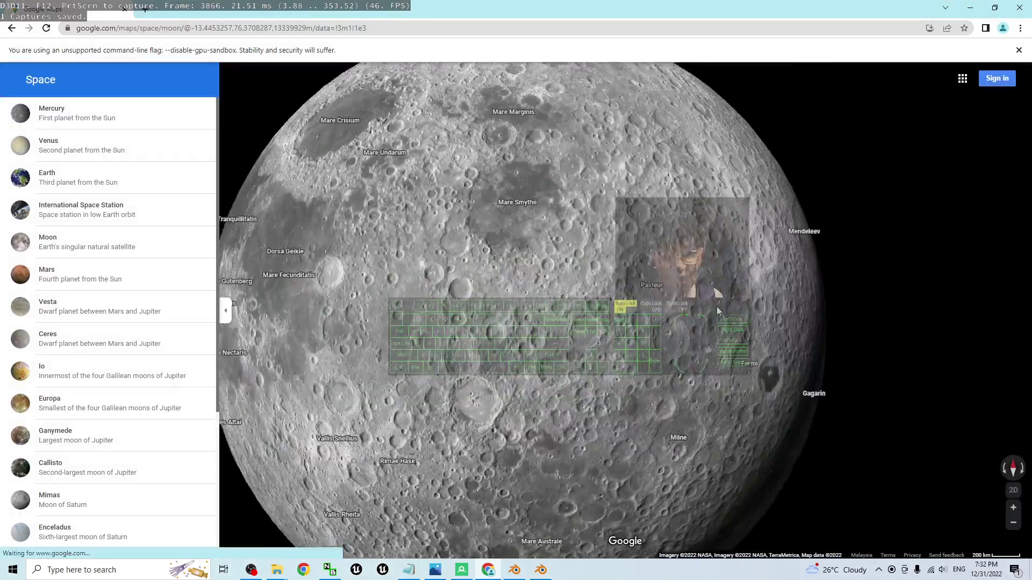
pyautogui.moveTo(781, 295); pyautogui.dragTo(331, 333)
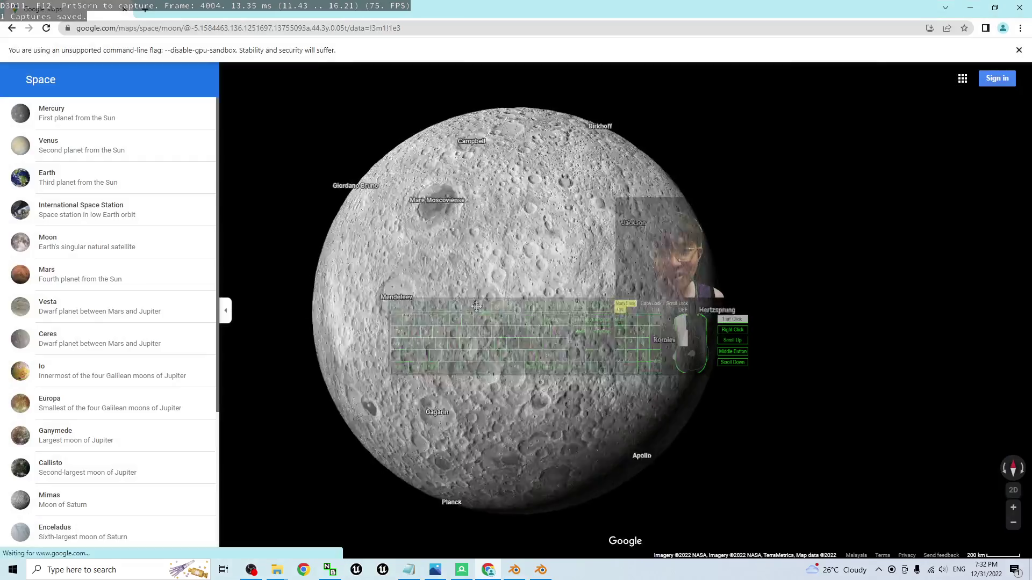
pyautogui.moveTo(554, 254); pyautogui.dragTo(407, 330)
pyautogui.moveTo(457, 296); pyautogui.dragTo(477, 263)
pyautogui.moveTo(463, 180); pyautogui.dragTo(483, 204)
pyautogui.scroll(5, 483, 203)
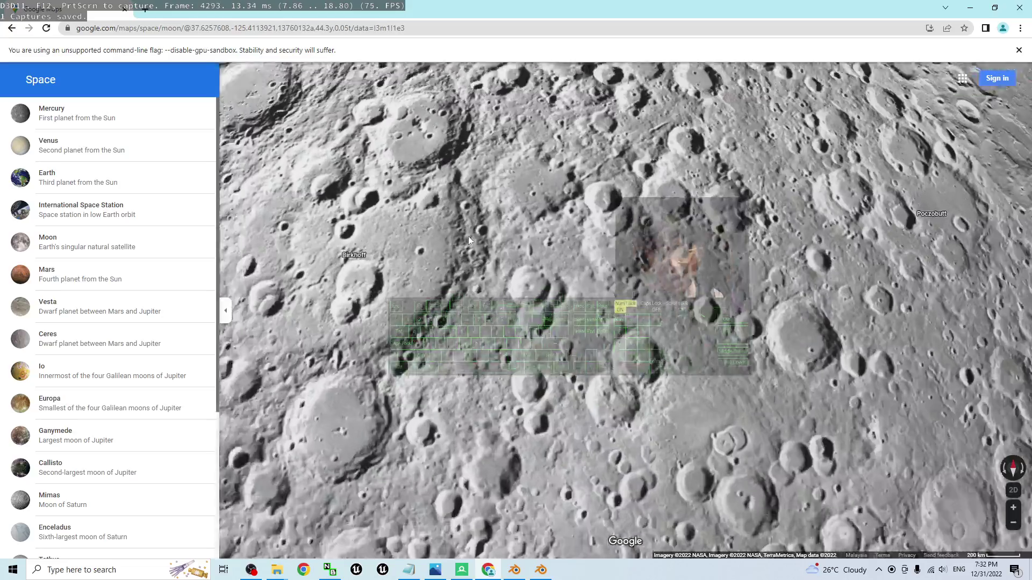
pyautogui.scroll(5, 469, 239)
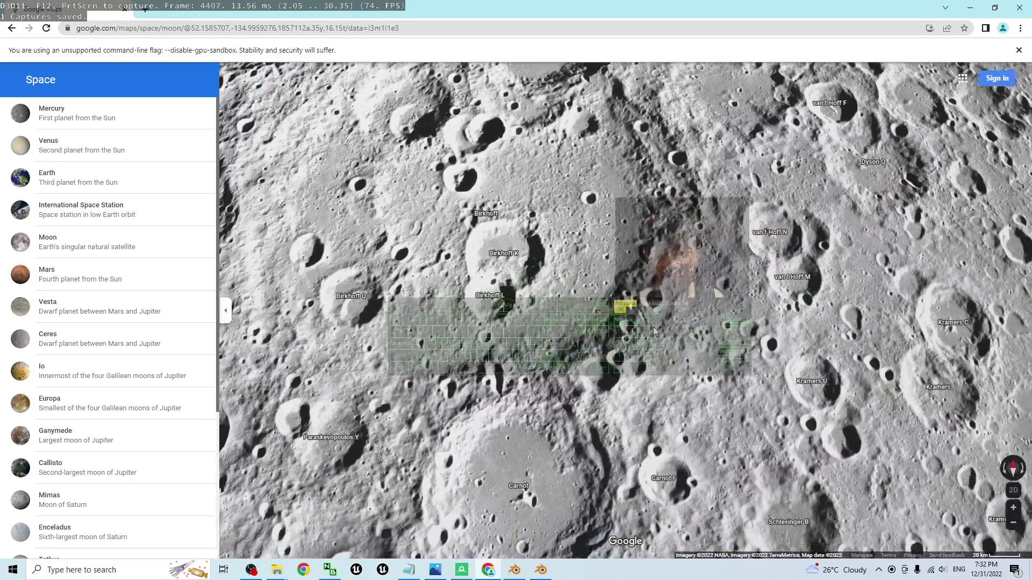
pyautogui.scroll(-5, 655, 332)
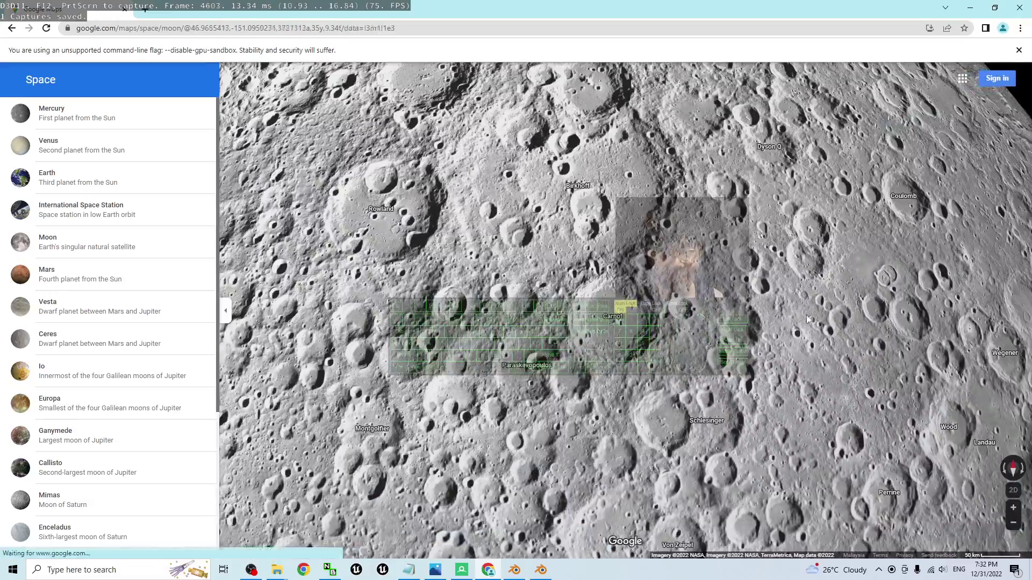
pyautogui.moveTo(807, 320); pyautogui.dragTo(678, 222)
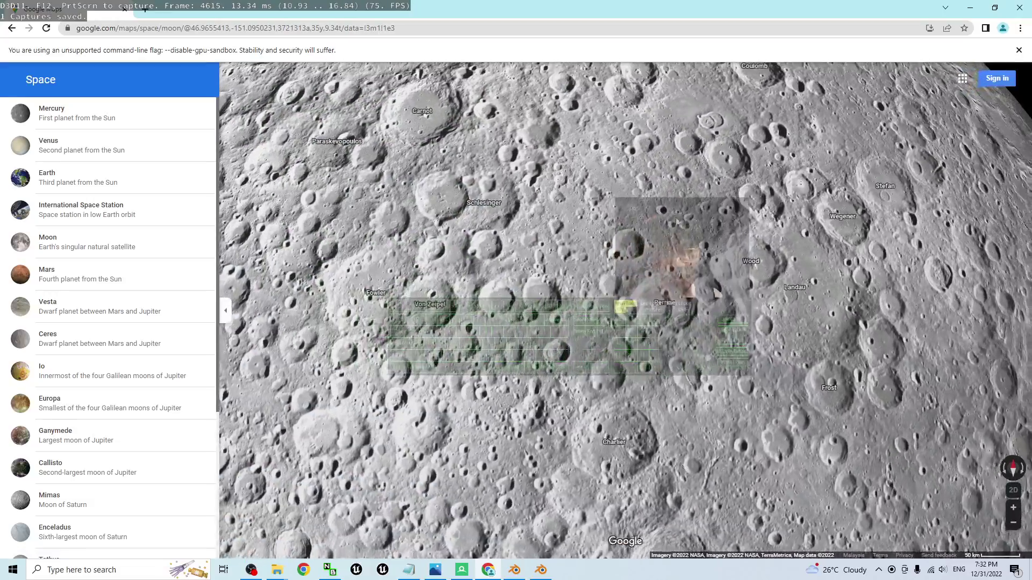
pyautogui.scroll(-3, 678, 221)
pyautogui.moveTo(839, 301); pyautogui.dragTo(592, 247)
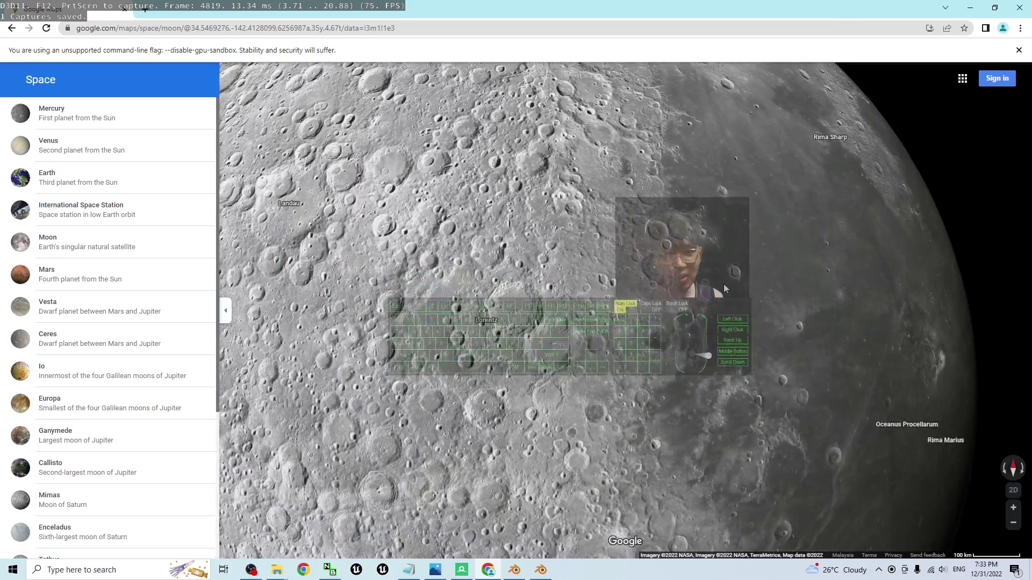